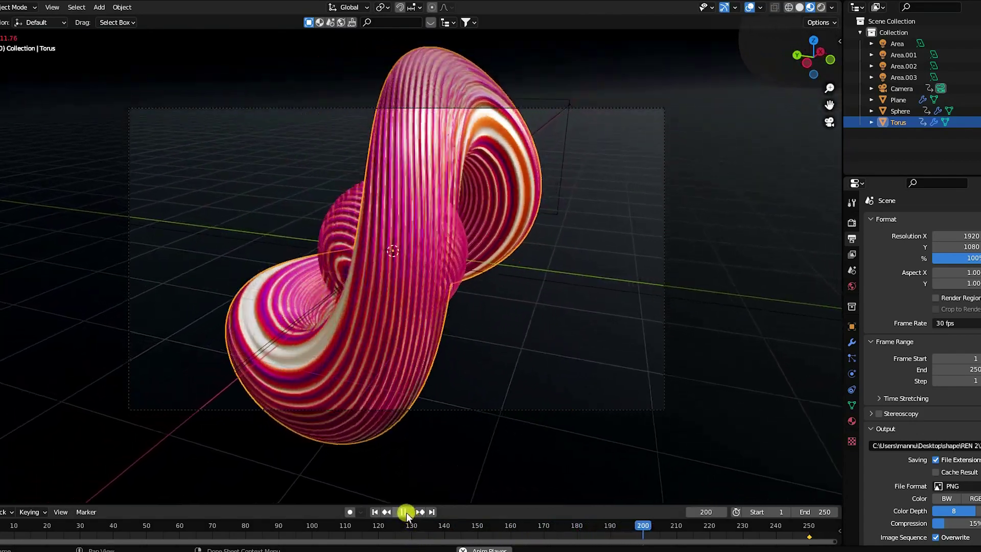
click(403, 511)
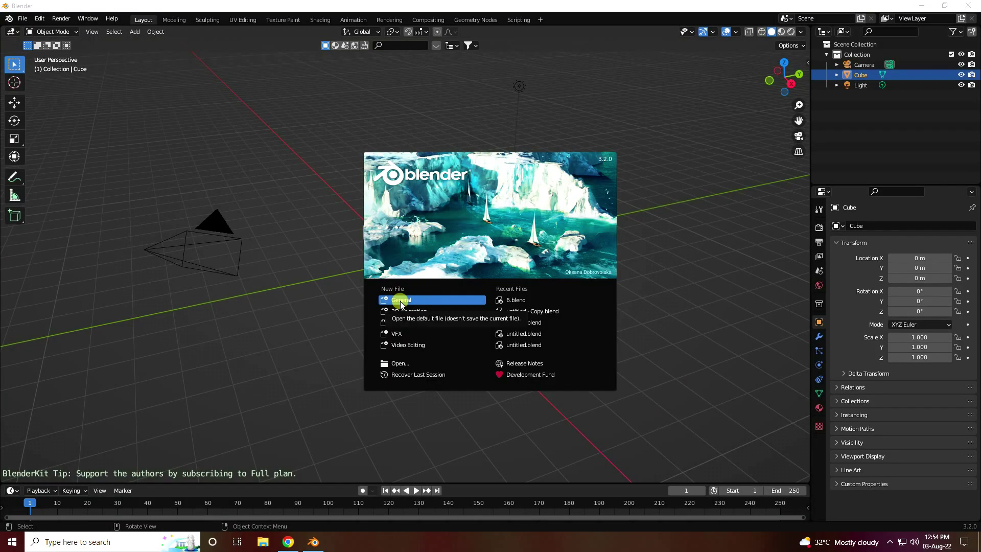
- Start a new General file and delete the default camera, cube and light
click(401, 305)
drag(142, 197, 586, 328)
key(Delete)
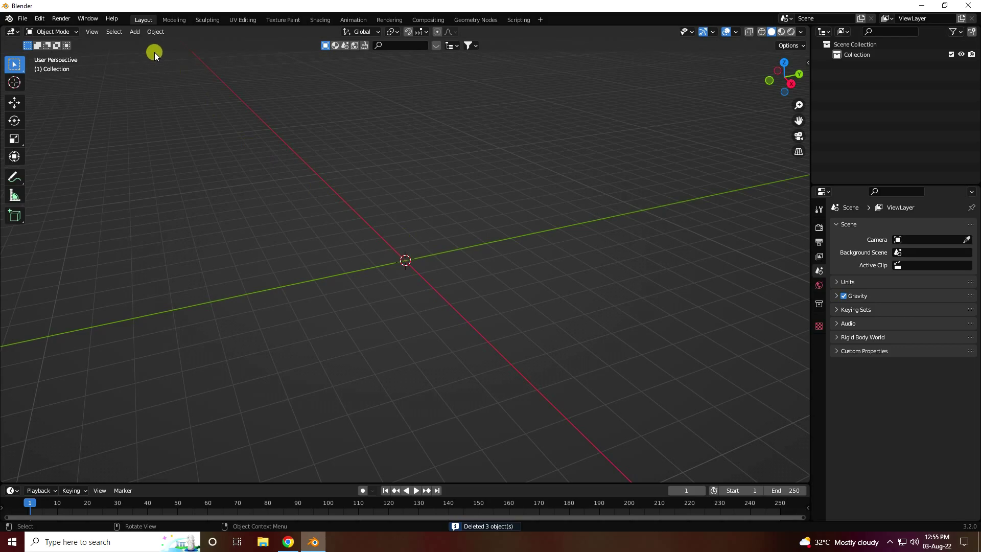
- Add a torus mesh with a major radius of 2 m and a minor radius of 0.6 m
click(134, 31)
mouse_move(154, 44)
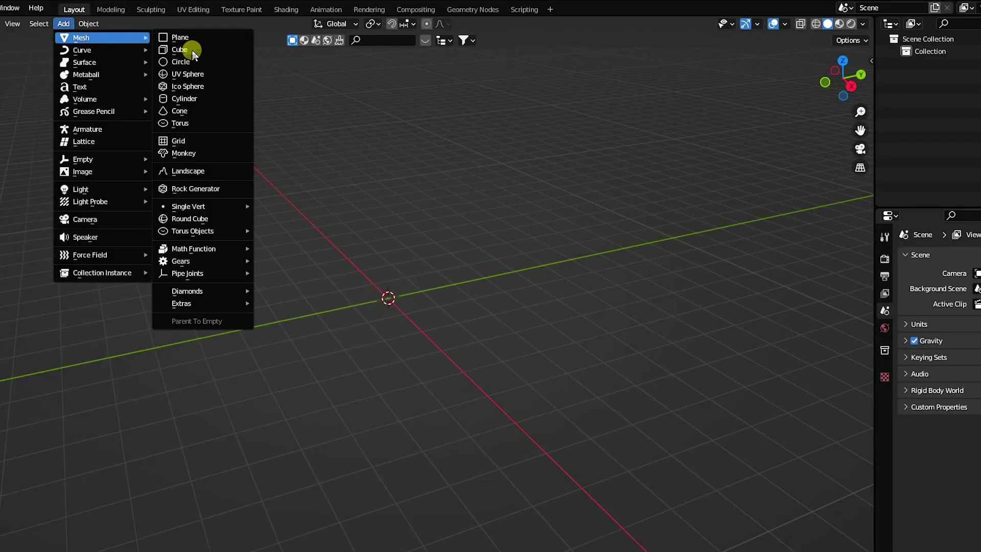
click(195, 122)
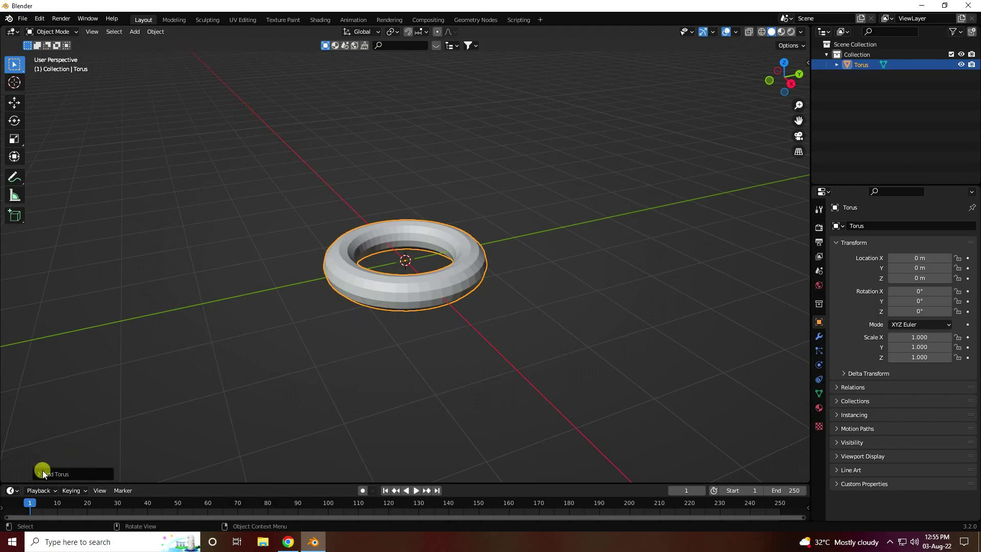
click(43, 473)
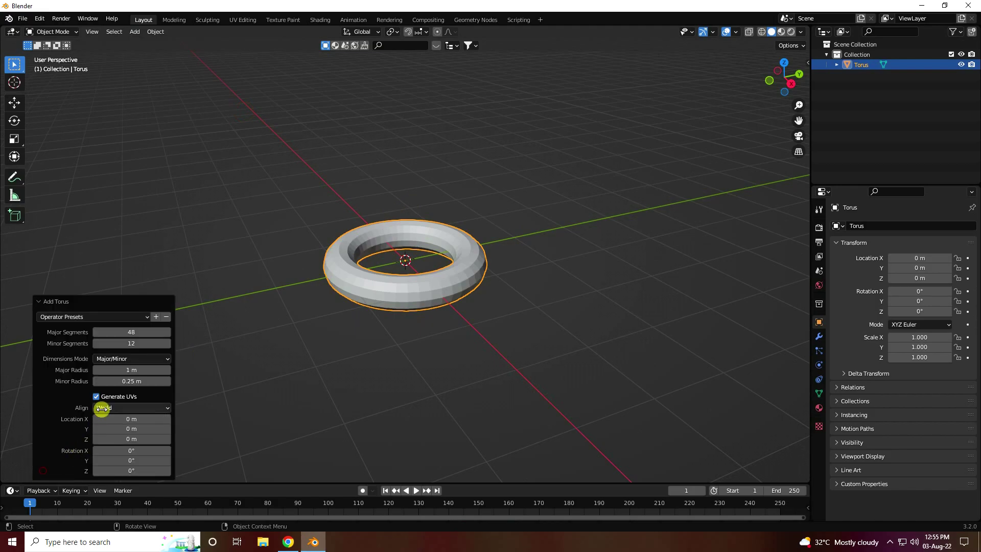
click(141, 368)
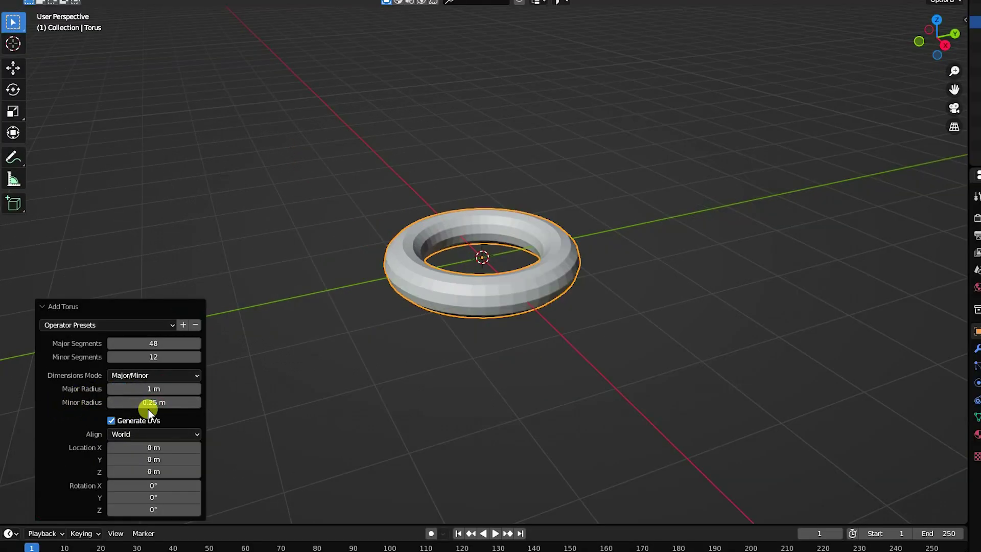
click(149, 403)
text(0.6)
key(Return)
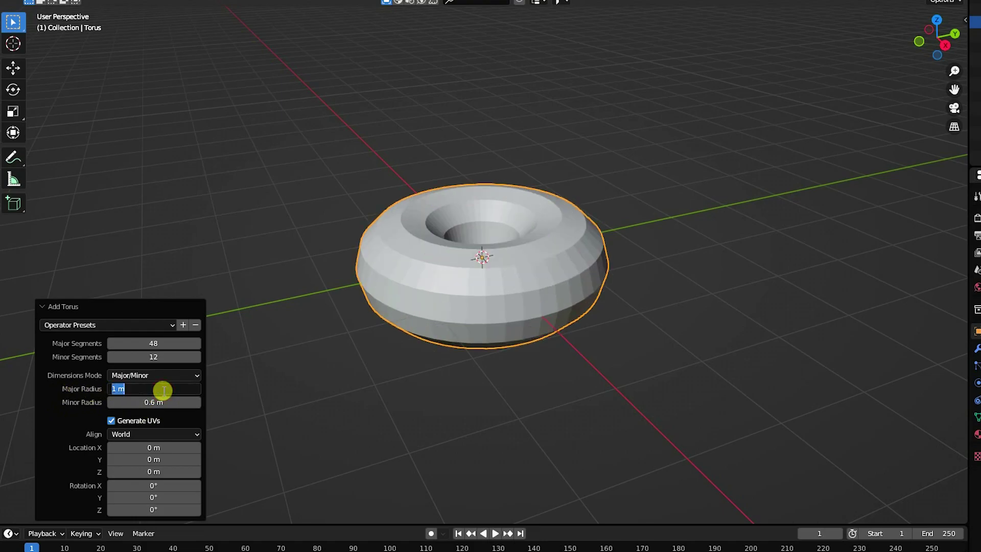
key(Return)
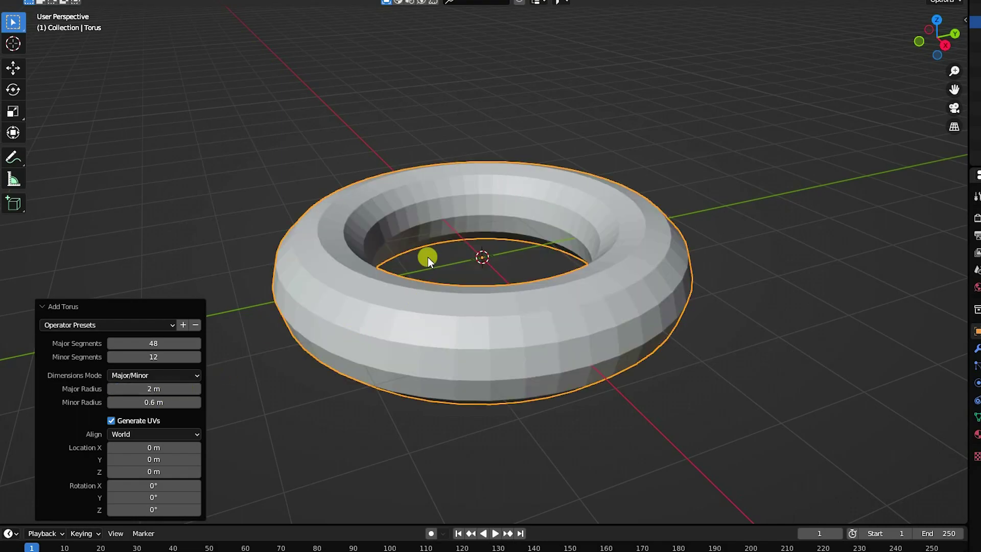
- Add a UV sphere at the centre of the torus
scroll(491, 223, up, 2)
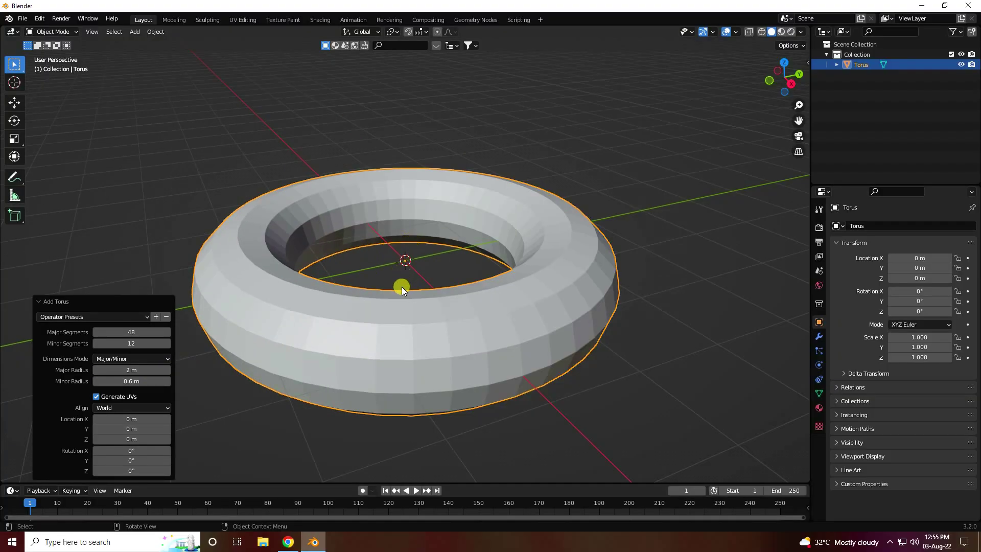
click(134, 31)
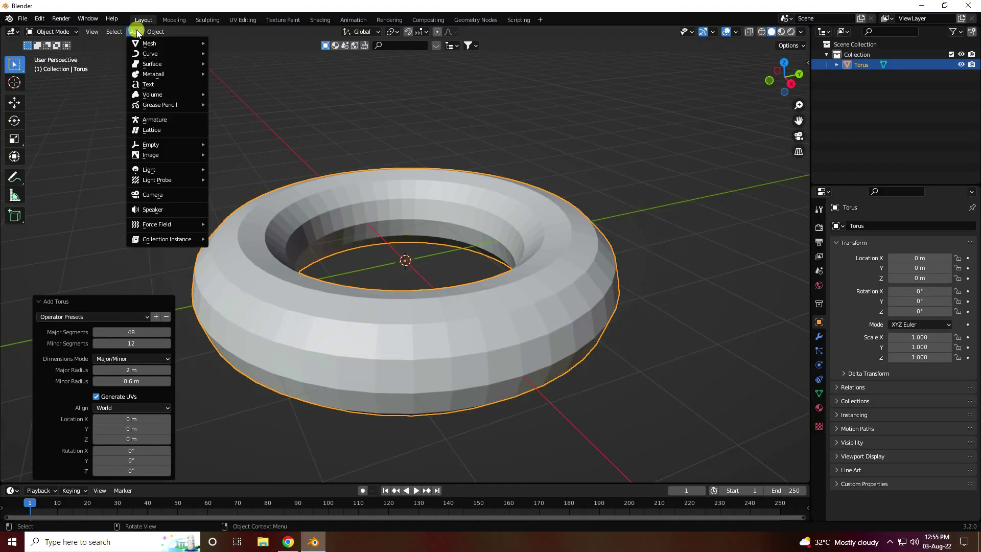
mouse_move(146, 45)
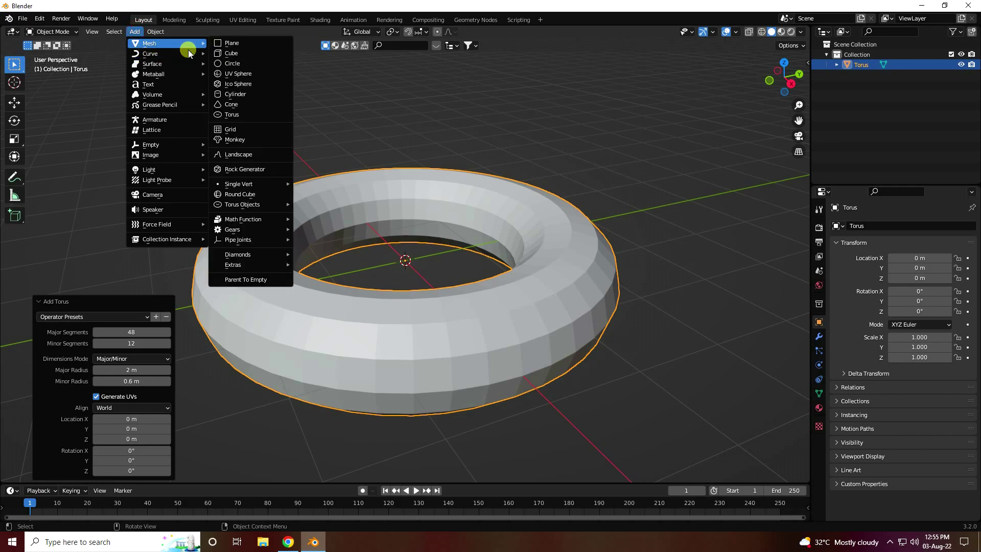
click(253, 72)
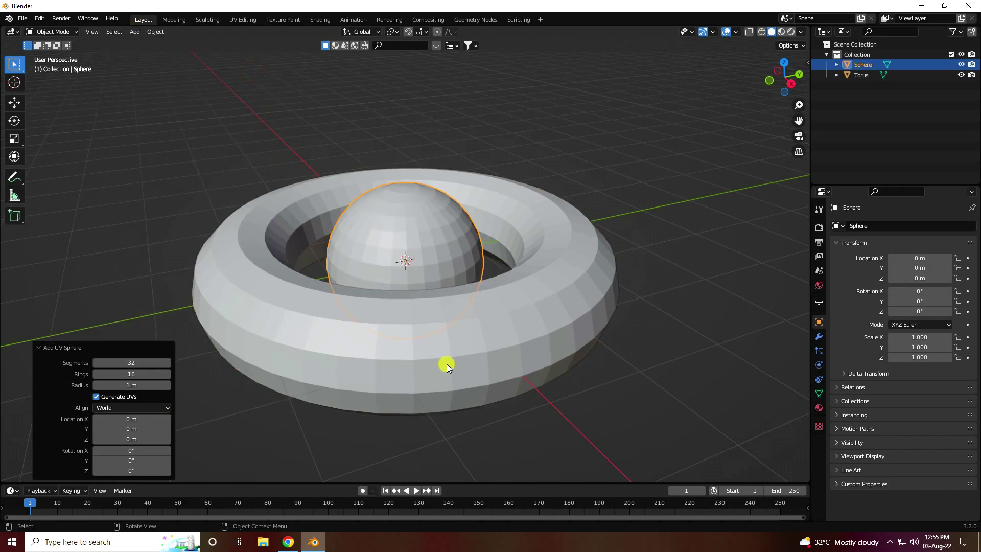
- Add a Subdivision Surface modifier to the torus
click(679, 298)
click(591, 281)
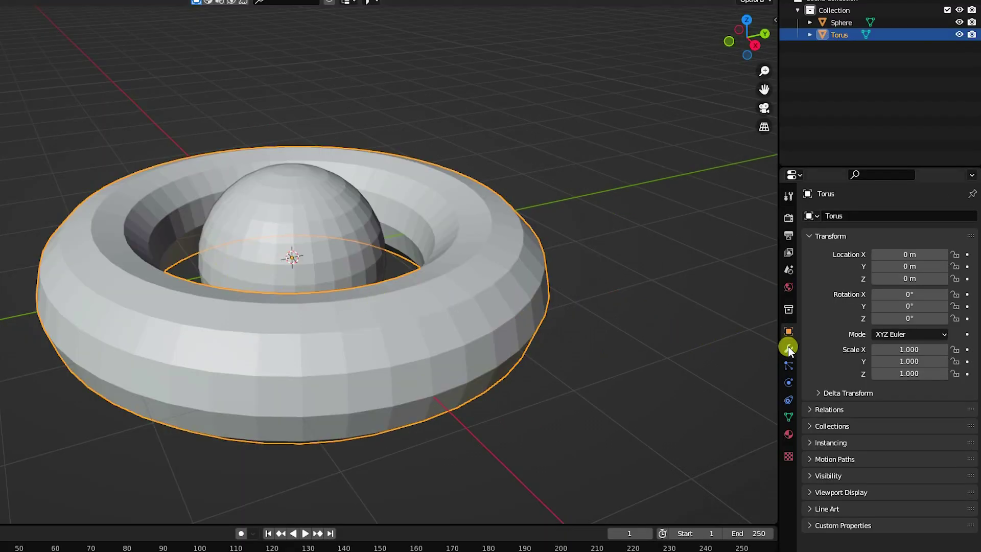
click(787, 347)
click(812, 219)
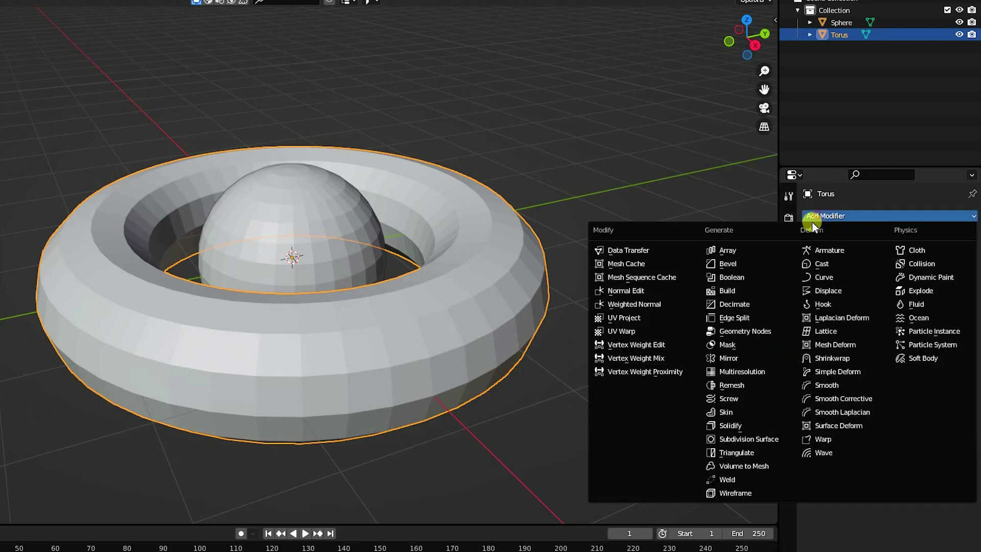
click(732, 441)
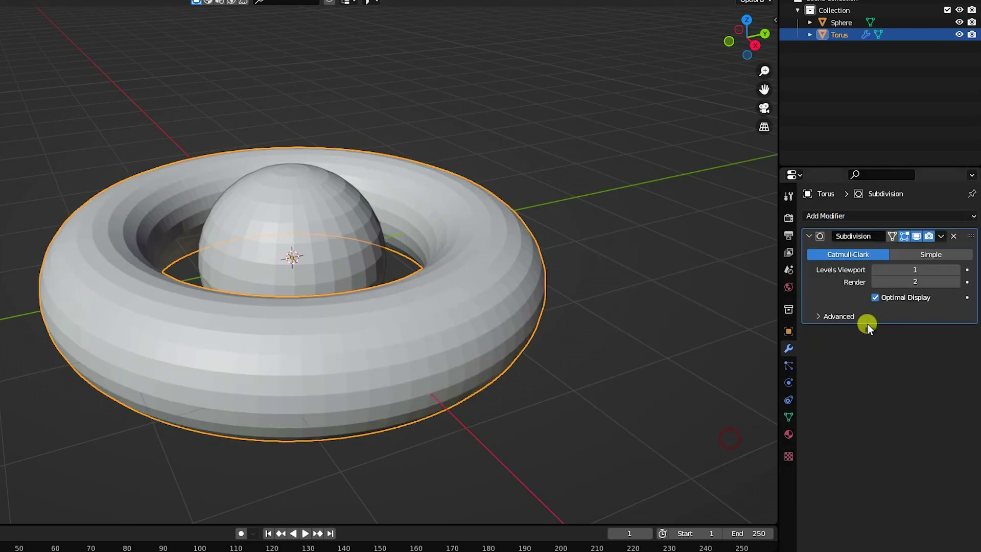
- Set the torus's subdivision levels to 6 for render and 3 for the viewport
click(956, 281)
click(956, 282)
click(956, 282)
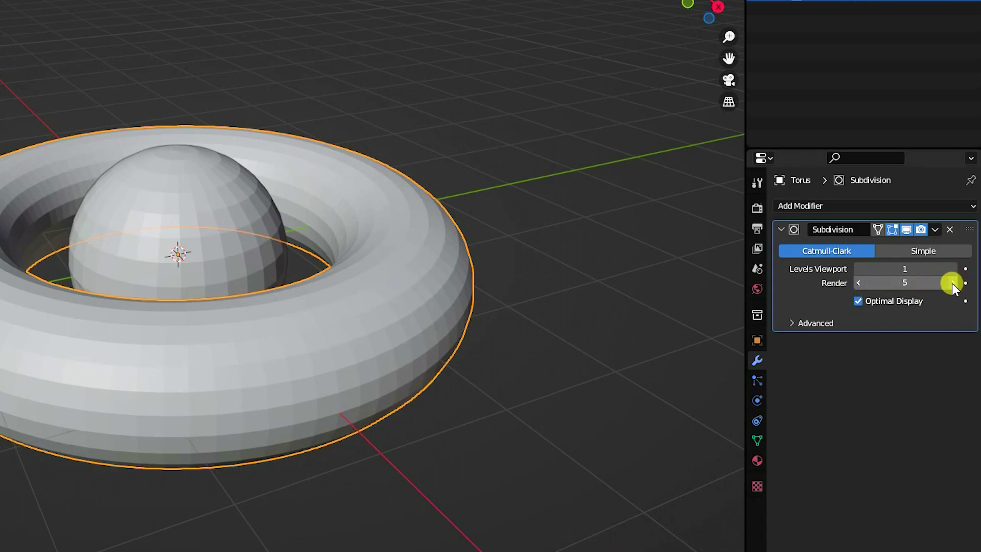
click(953, 284)
click(954, 268)
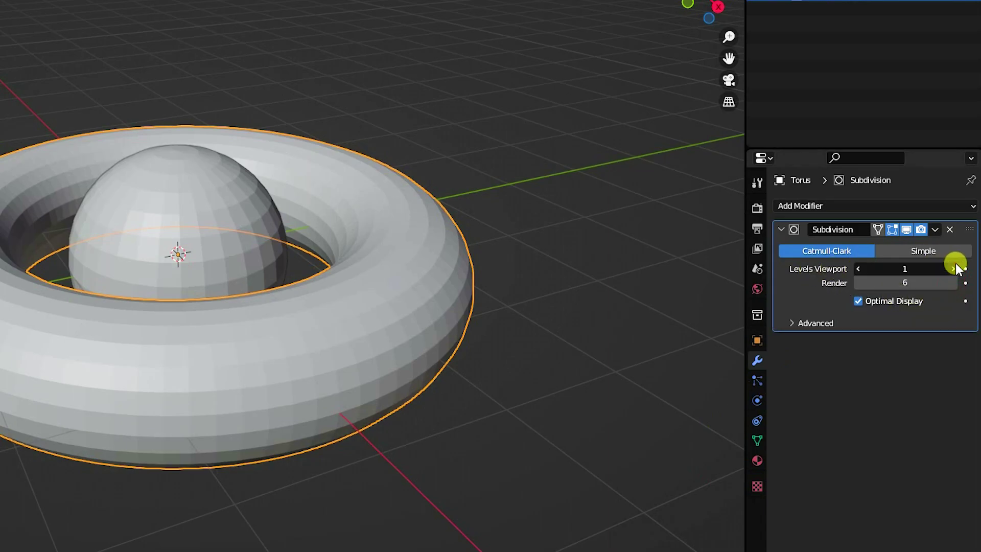
click(955, 268)
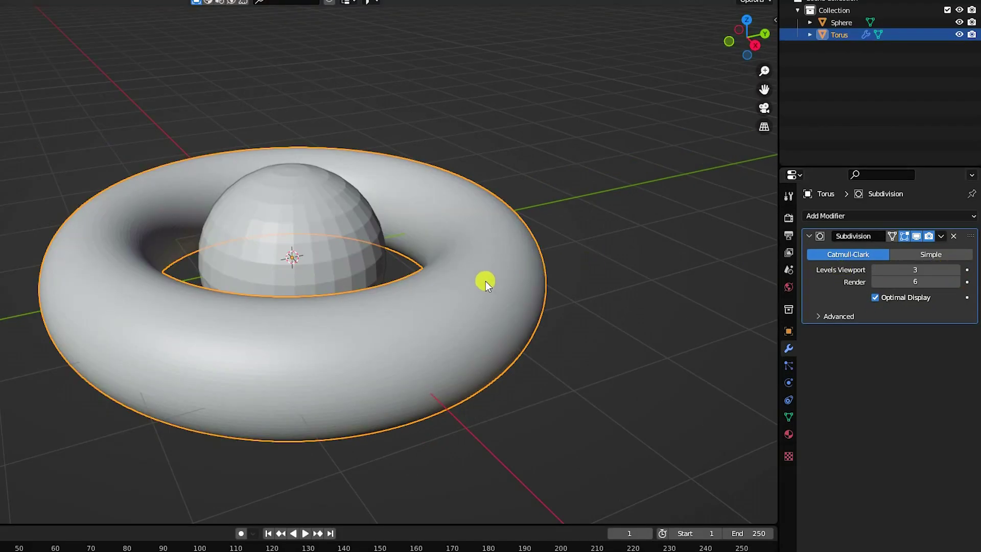
- Shade the torus smooth and raise its viewport subdivision level to 4
right_click(489, 266)
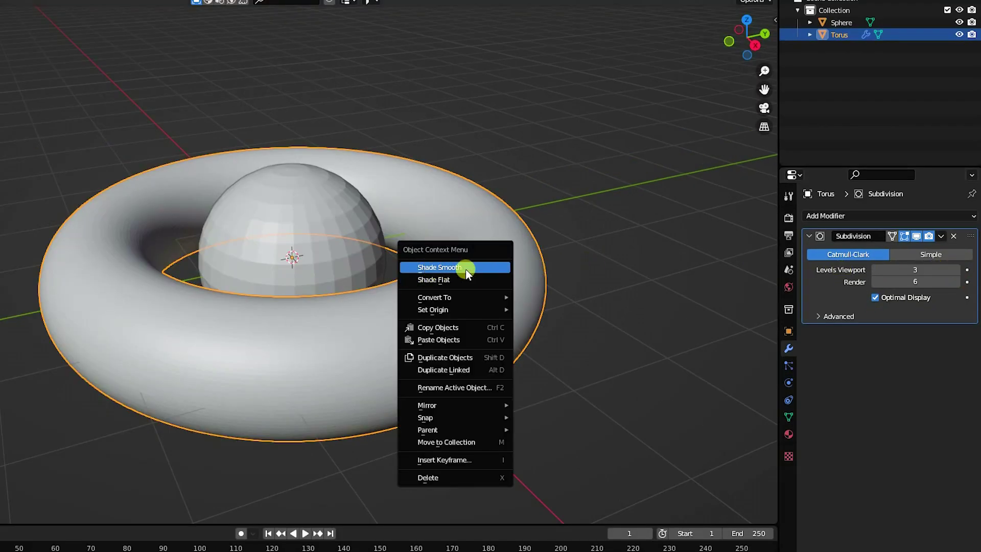
click(464, 269)
click(954, 270)
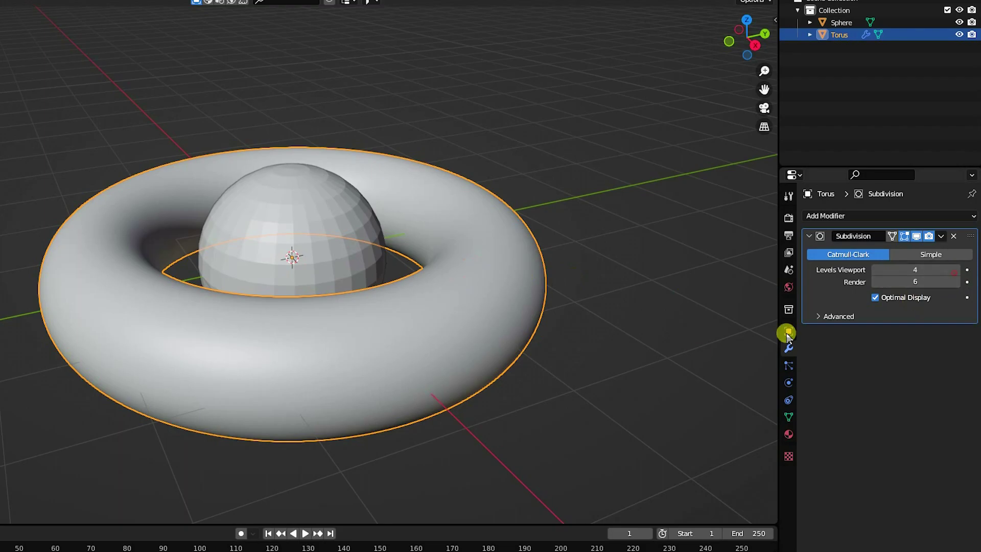
- Add a Subdivision Surface modifier to the sphere with render level 6 and viewport level 4
click(290, 190)
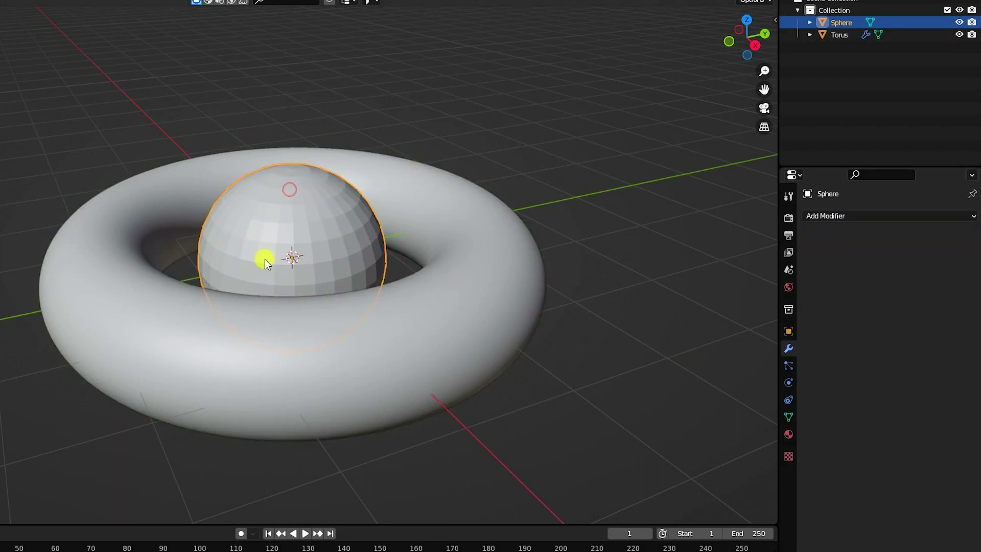
click(823, 216)
click(734, 439)
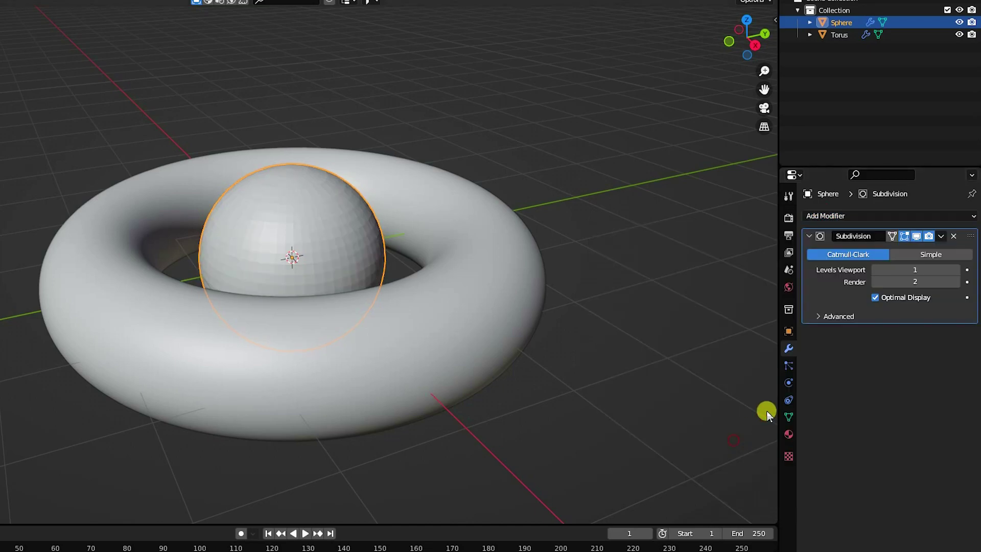
click(953, 281)
click(953, 281)
click(953, 280)
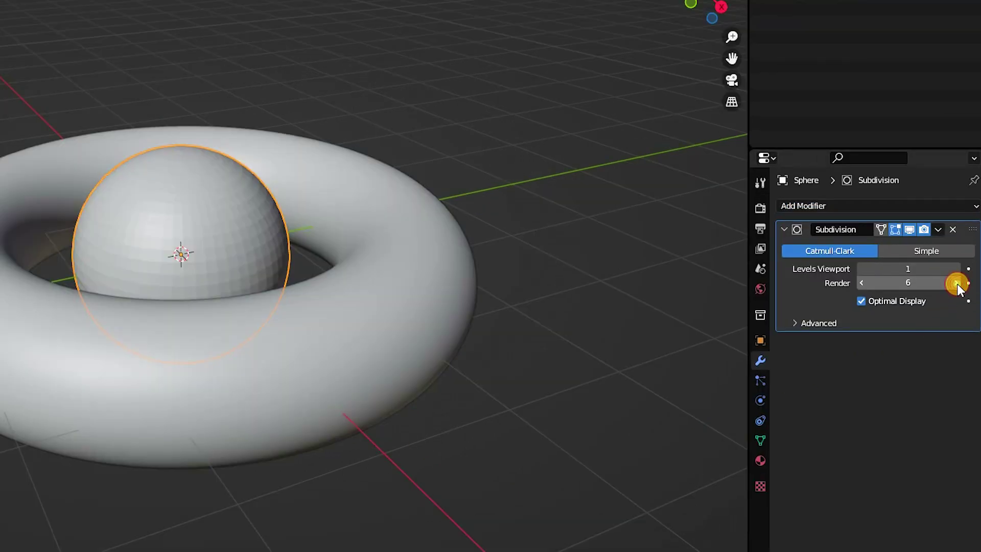
click(953, 281)
click(954, 269)
click(954, 269)
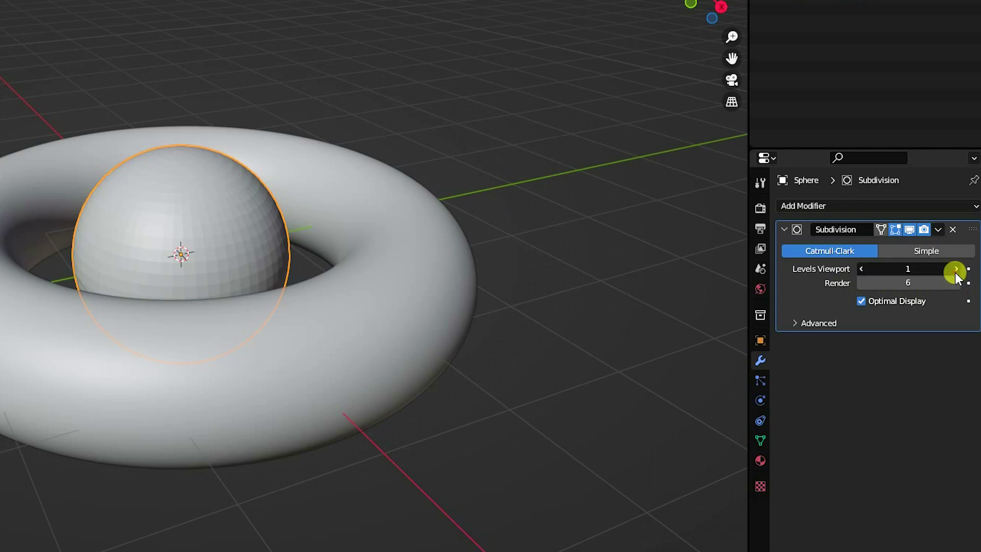
click(954, 269)
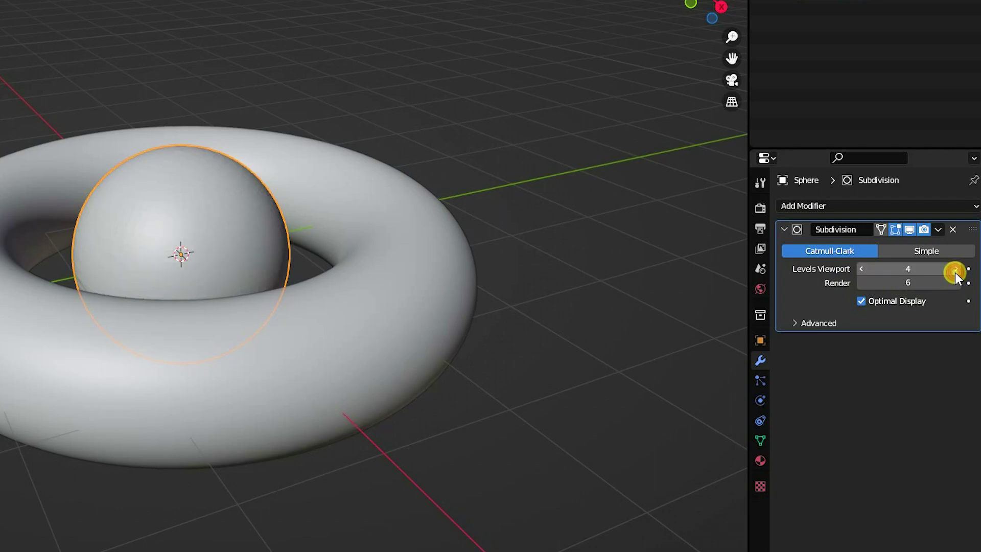
- Apply smooth shading to the sphere
right_click(223, 222)
click(160, 216)
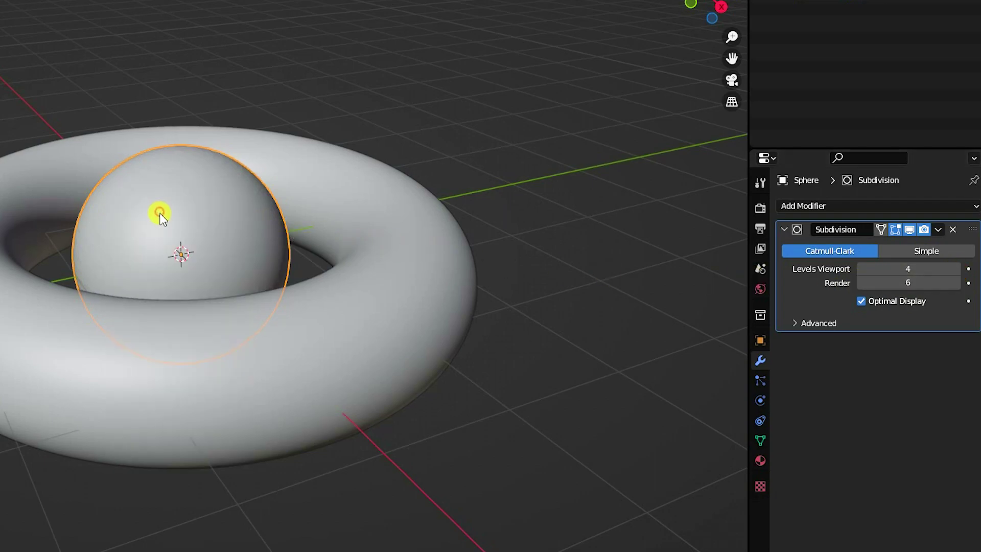
scroll(400, 348, down, 3)
scroll(379, 358, up, 3)
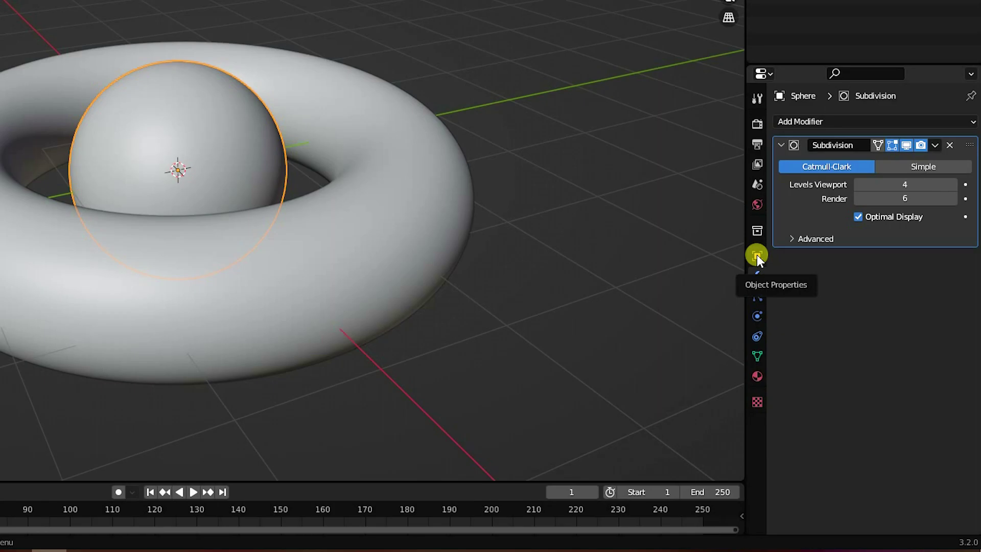
- Keyframe the torus's X, Y and Z rotation of 0° at frame 1
click(757, 256)
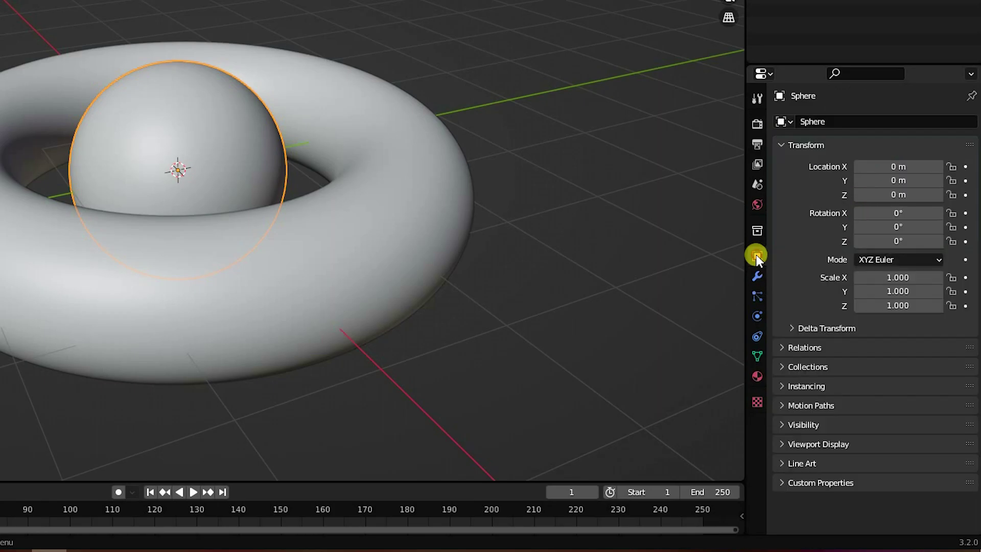
click(399, 247)
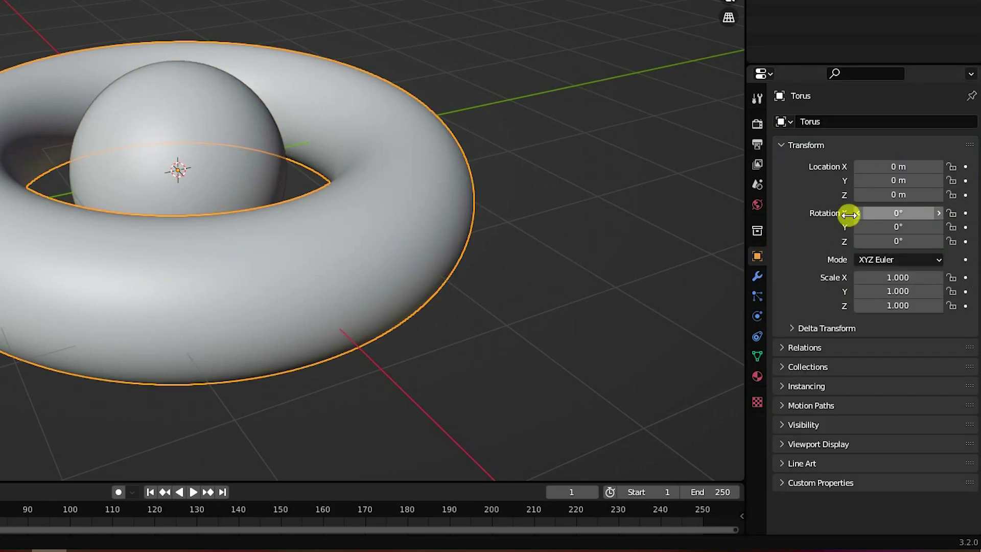
click(964, 241)
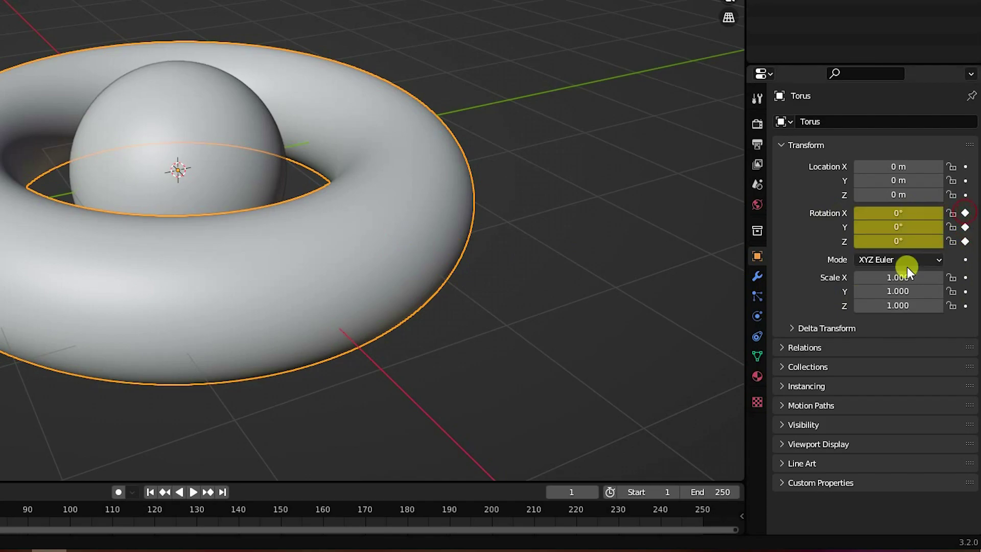
- At frame 250, set the torus's X, Y and Z rotation to 360° and keyframe all three
click(223, 492)
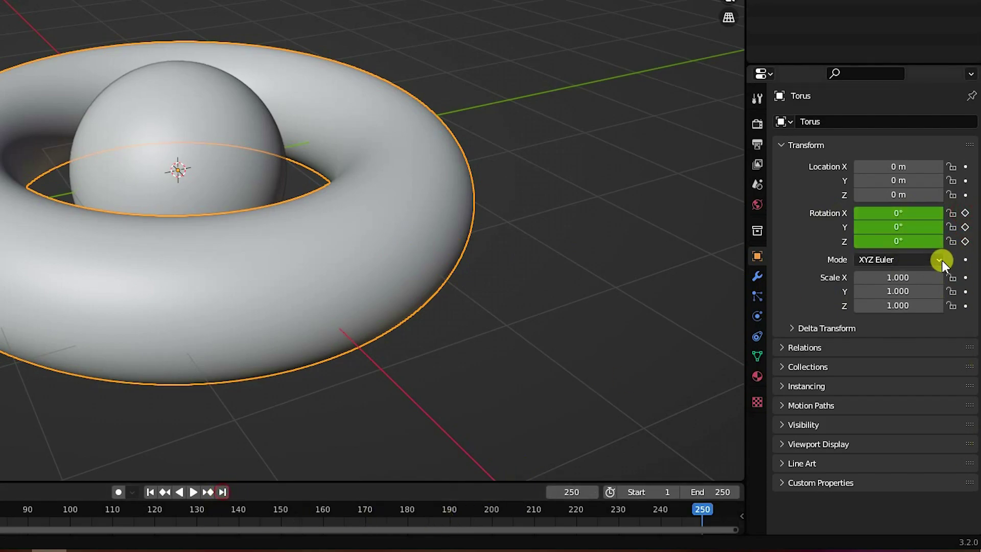
click(899, 213)
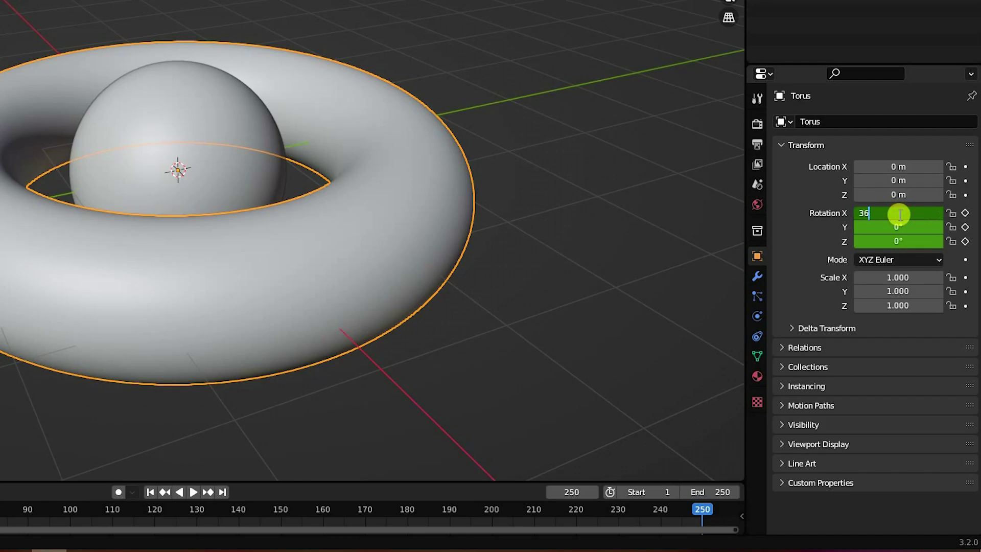
text(360)
key(Return)
click(898, 227)
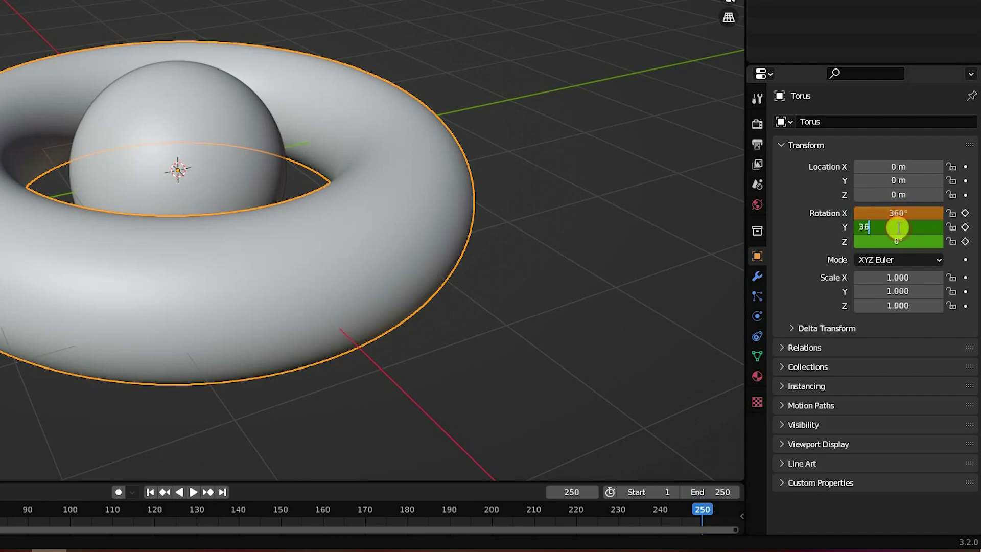
text(360)
key(Return)
click(897, 240)
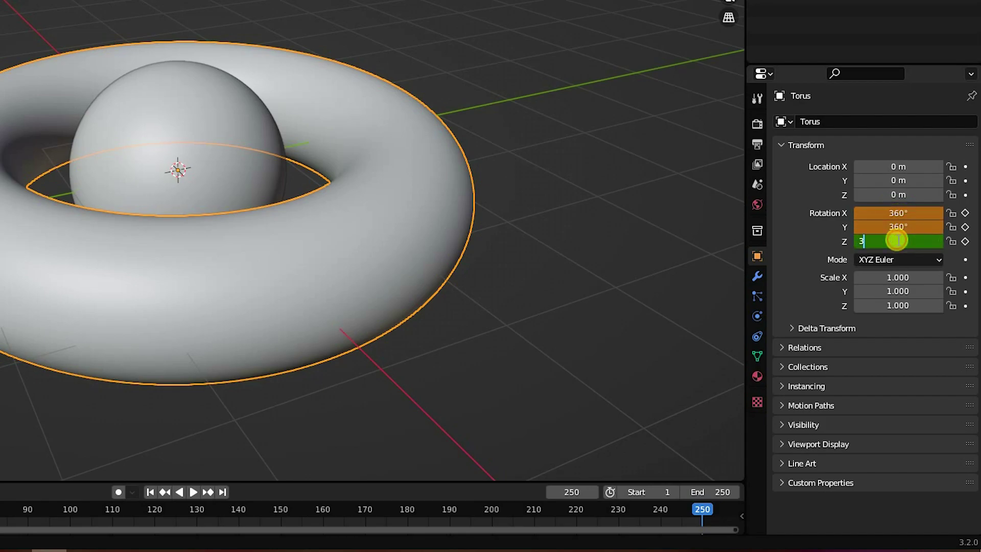
text(360)
key(Return)
click(965, 212)
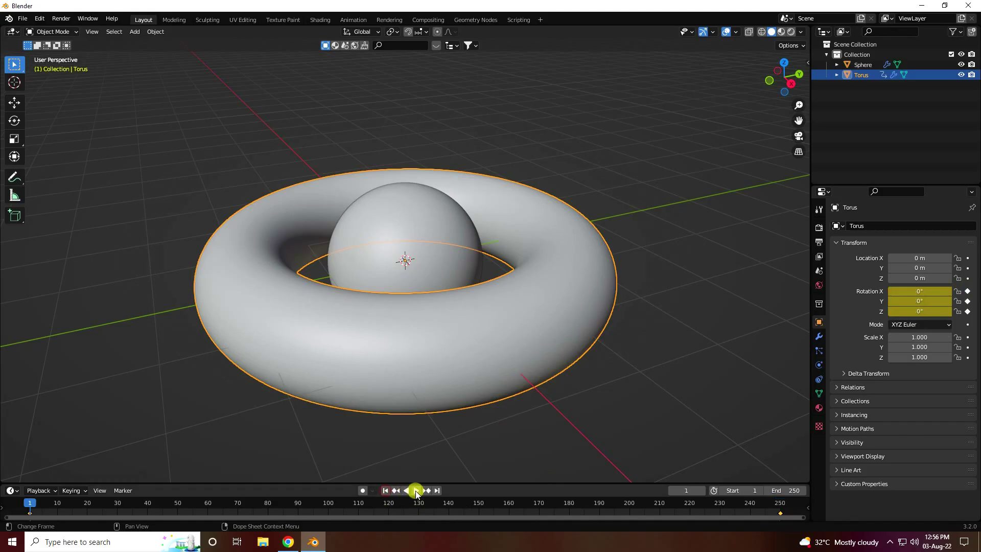
- Play back the torus rotation, stop it and return to the first frame
click(416, 491)
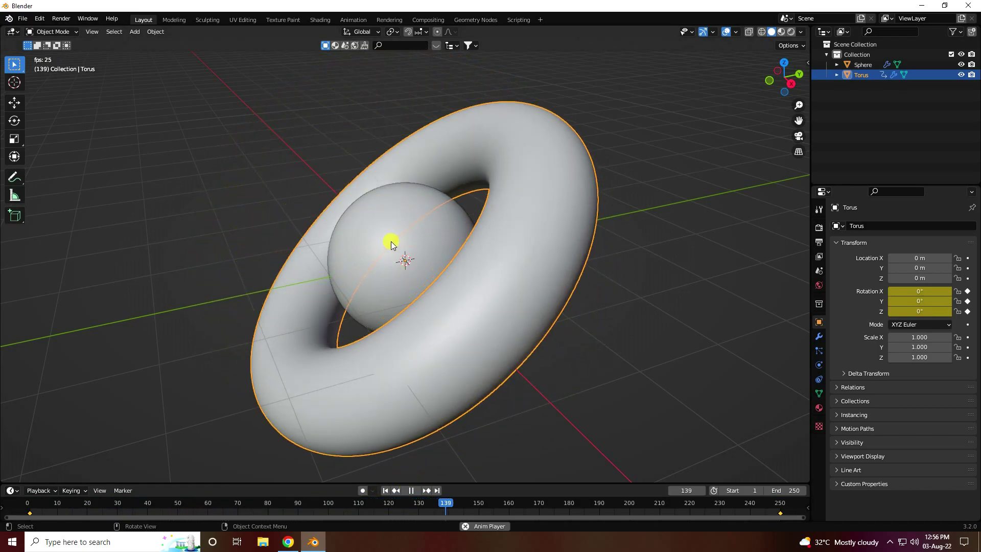
click(410, 490)
click(385, 491)
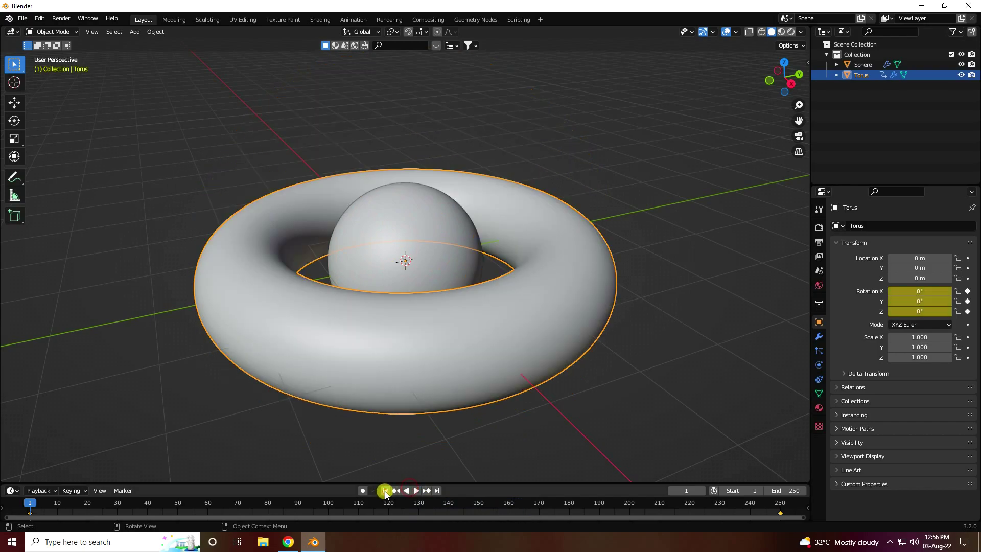
- Turn on the wireframe overlay in the viewport and deselect the sphere
click(381, 266)
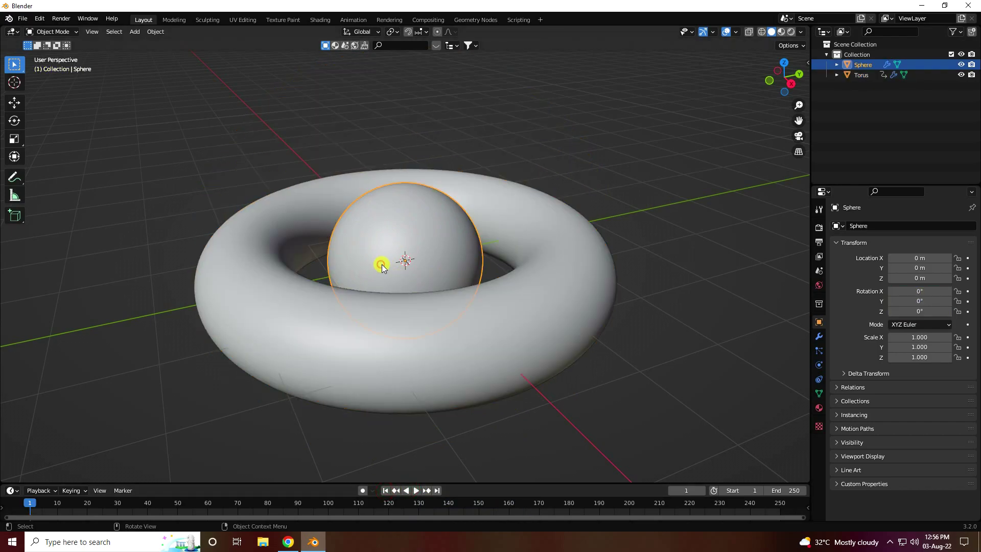
click(737, 33)
click(673, 205)
click(550, 158)
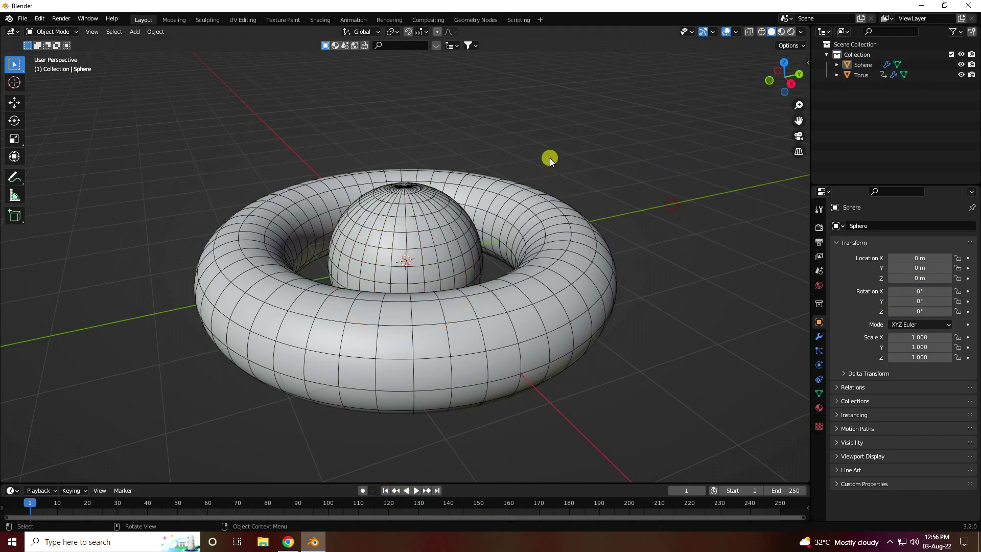
- Keyframe the sphere's X, Y and Z rotation at 0° on frame 1 and at 360° on frame 250
click(442, 263)
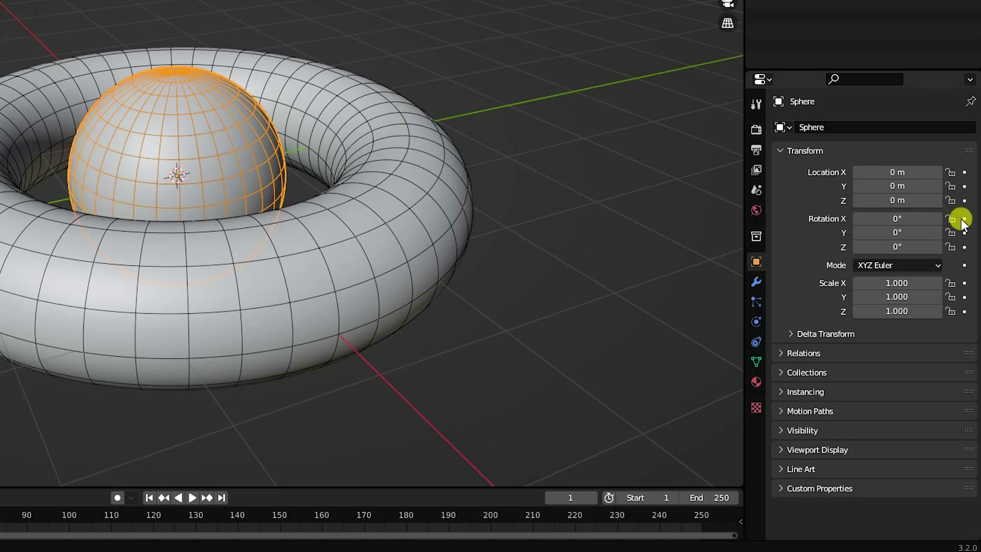
drag(966, 290, 966, 311)
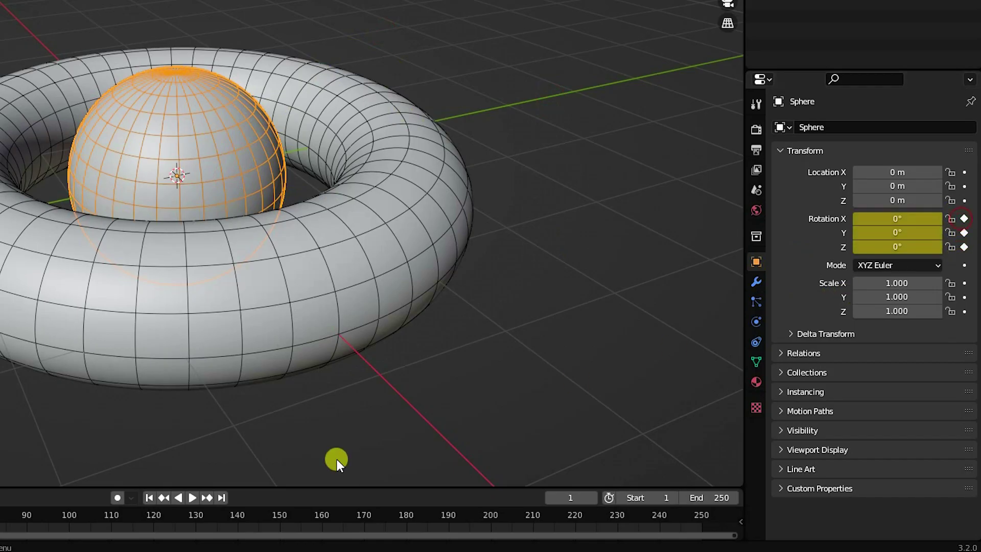
click(221, 497)
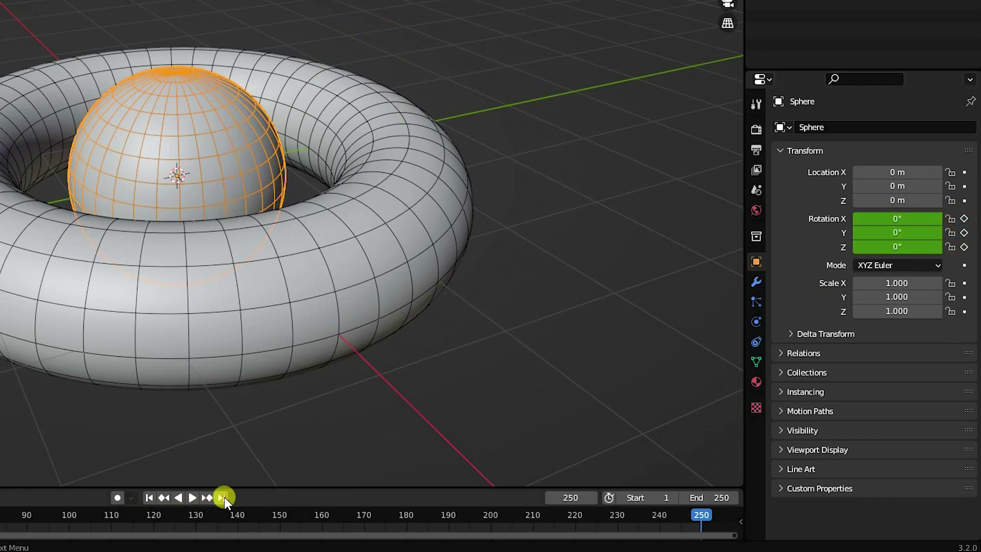
click(895, 213)
key(Tab)
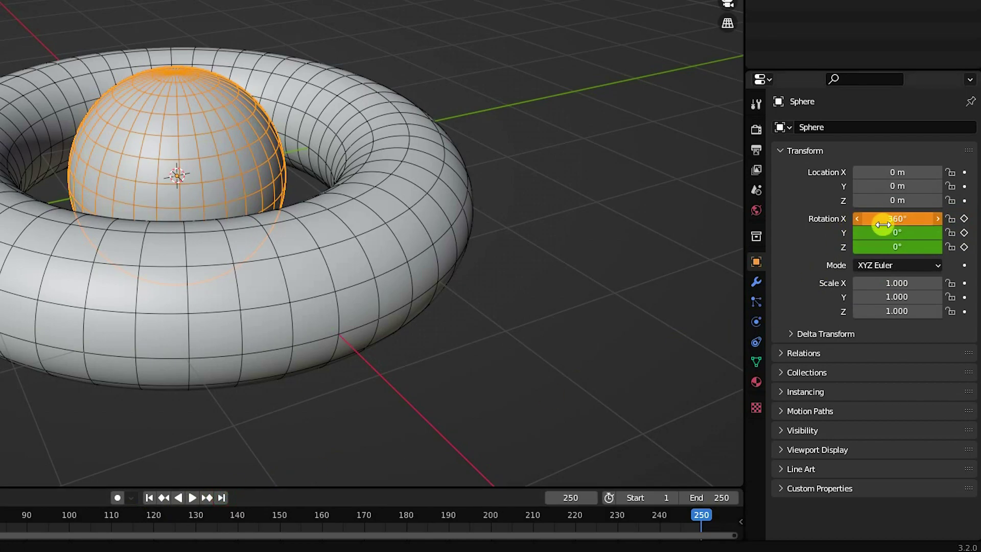
text(360)
key(Tab)
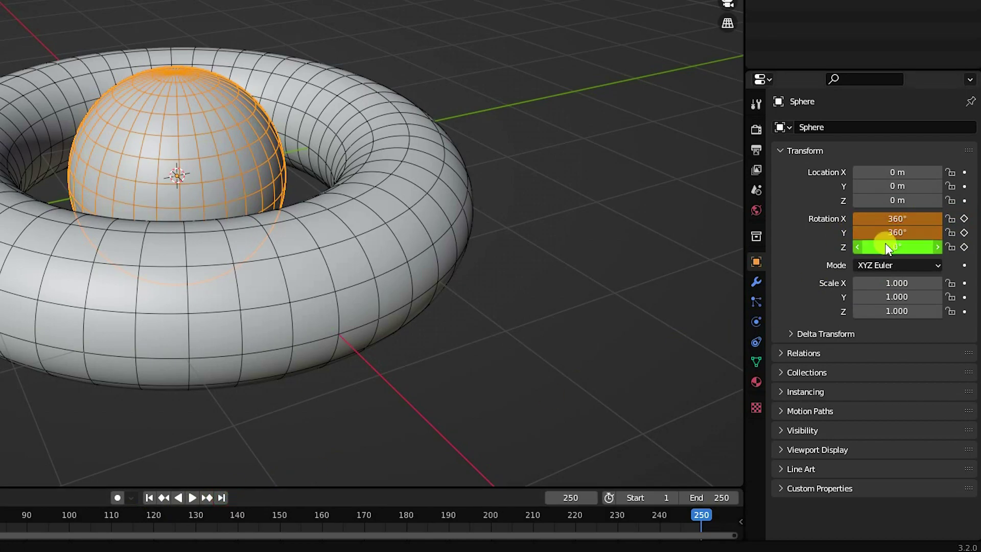
text(360)
key(Return)
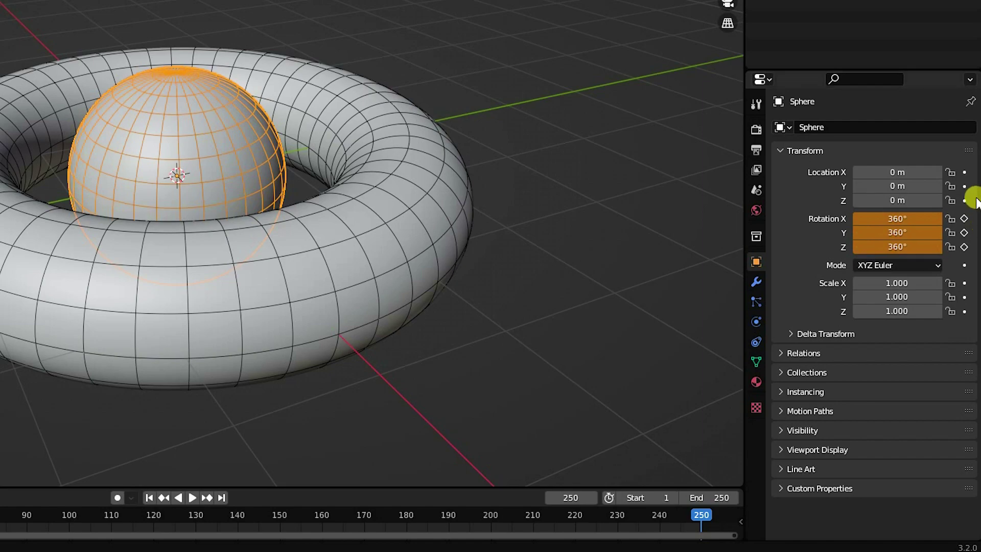
click(963, 218)
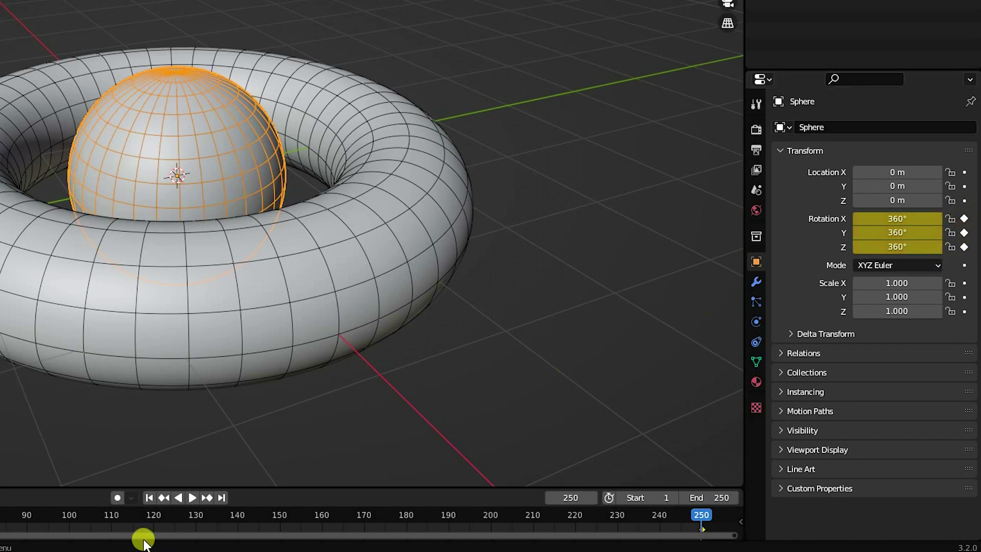
- Play back the combined sphere and torus rotation from frame 1, stop it and return to the first frame
click(150, 497)
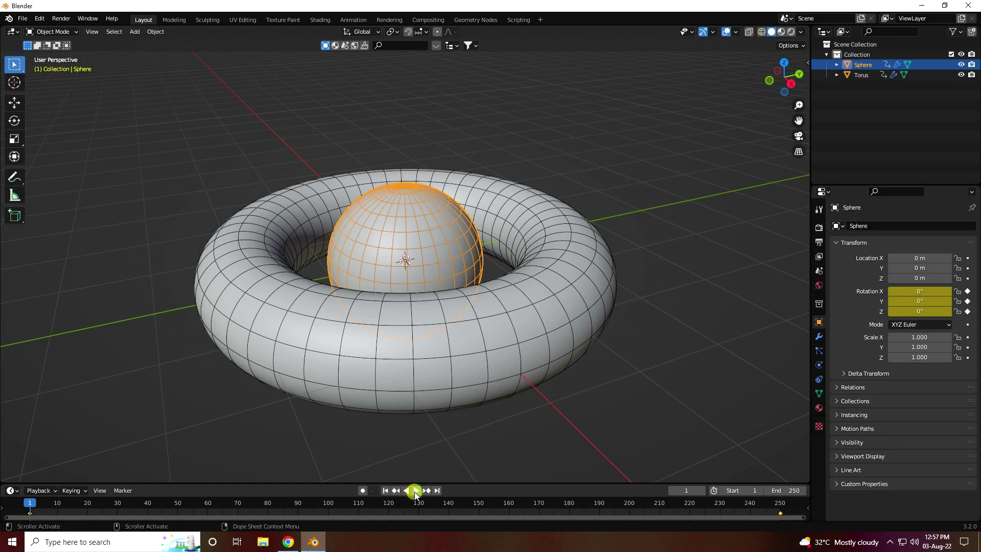
click(414, 491)
click(579, 405)
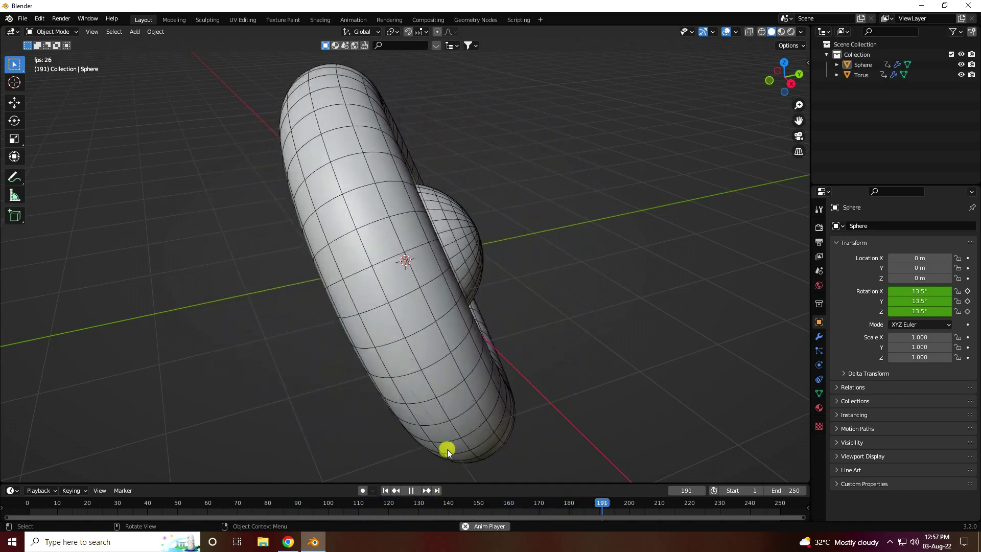
click(410, 490)
click(385, 490)
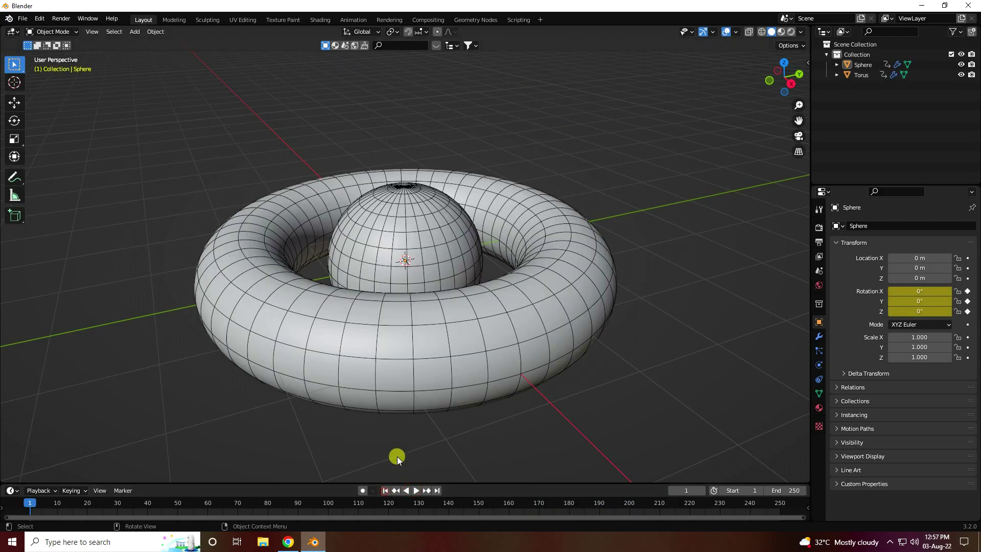
- Add a Simple Deform modifier to the torus
middle_drag(766, 118, 566, 235)
click(566, 236)
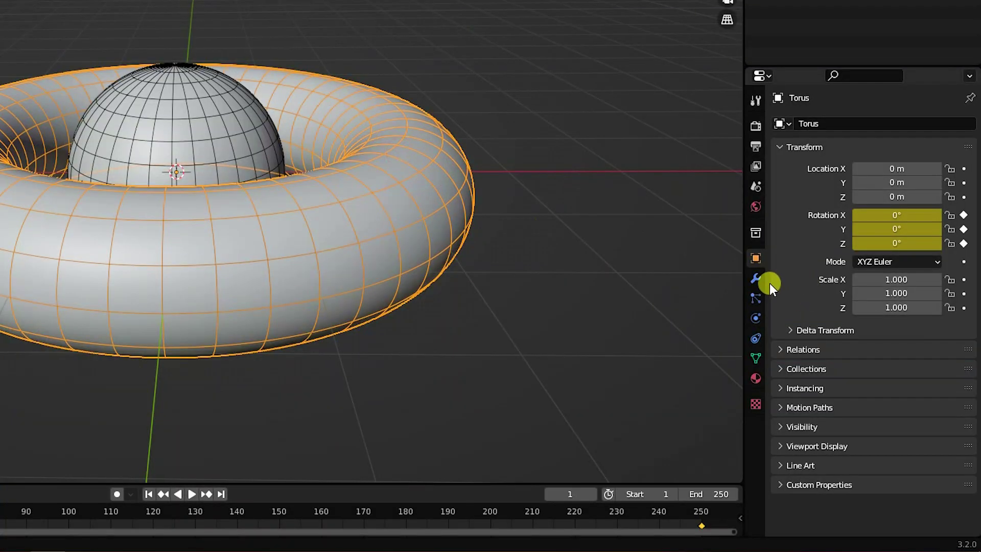
click(819, 336)
click(806, 122)
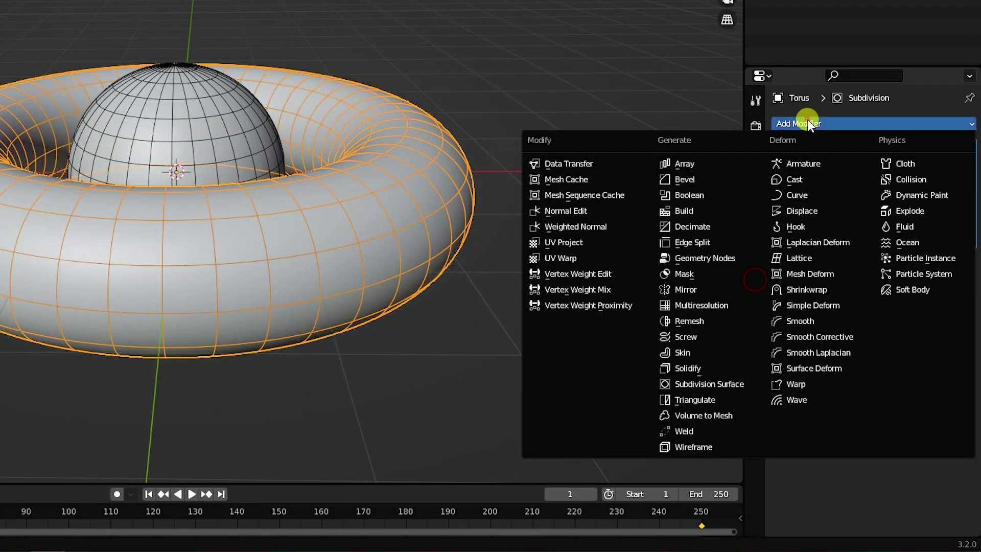
click(805, 305)
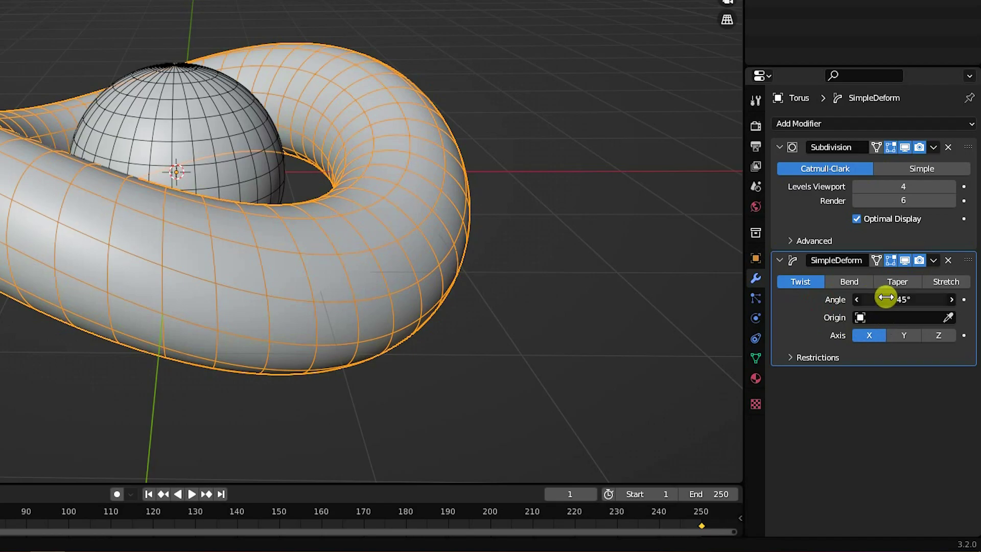
- Set the Simple Deform twist angle to 135° and keyframe it at frame 1
drag(885, 296, 954, 323)
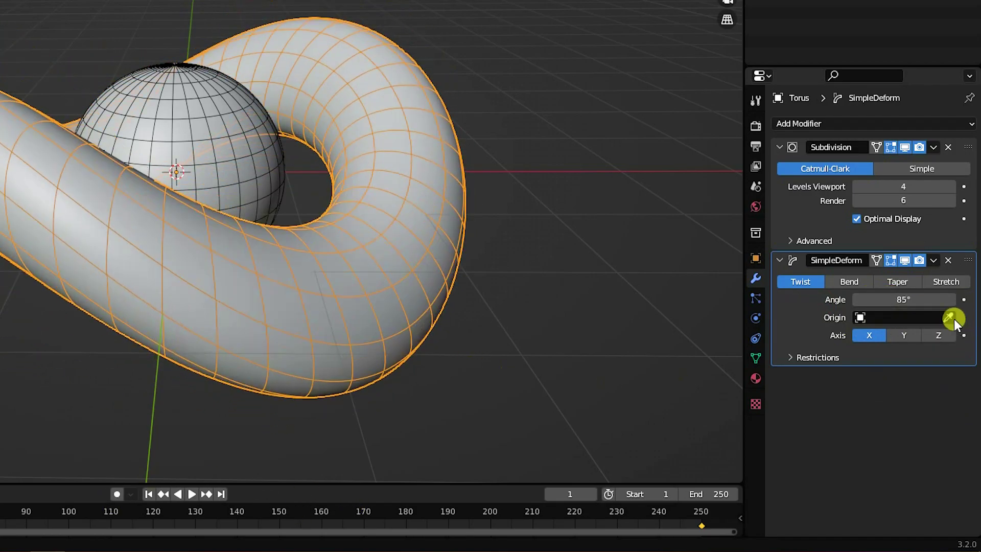
click(909, 298)
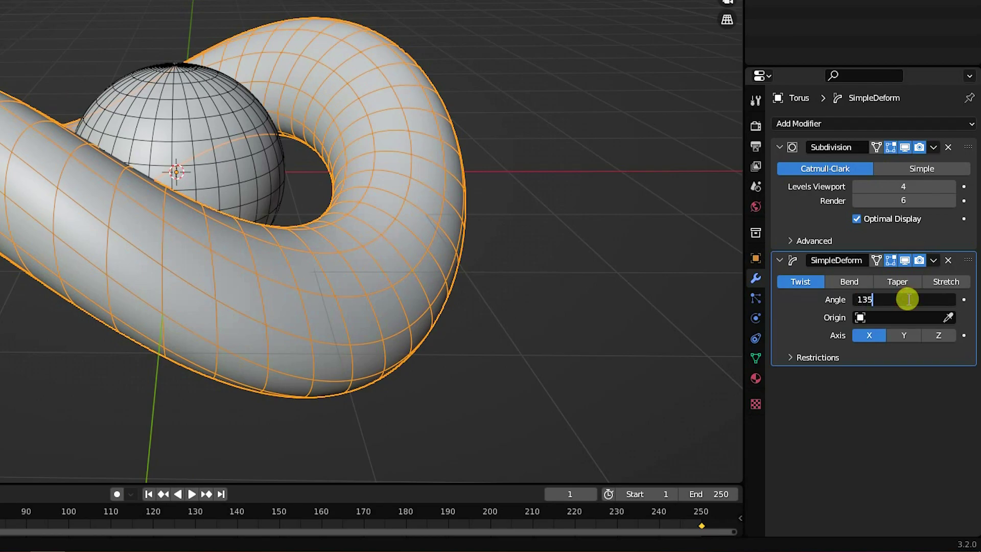
text(135)
key(Return)
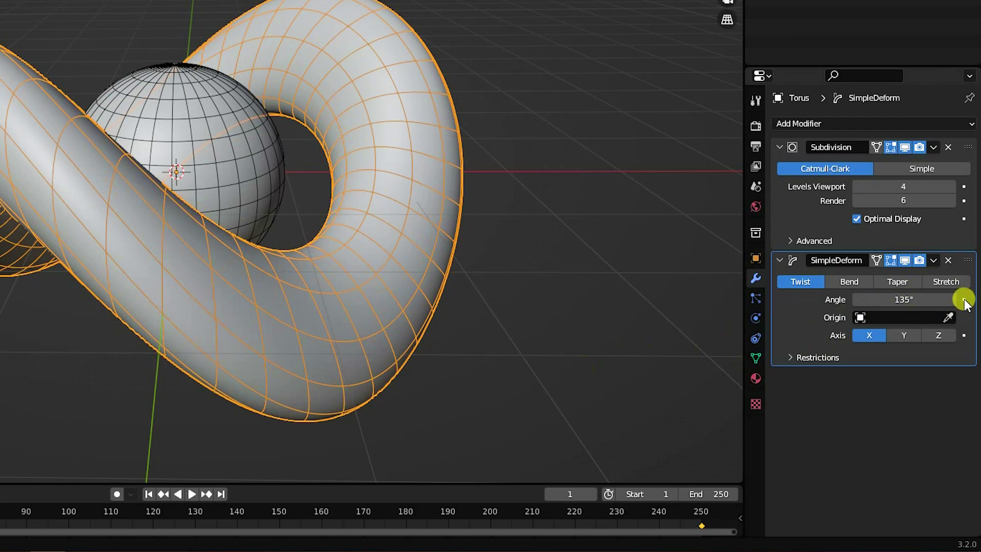
click(963, 300)
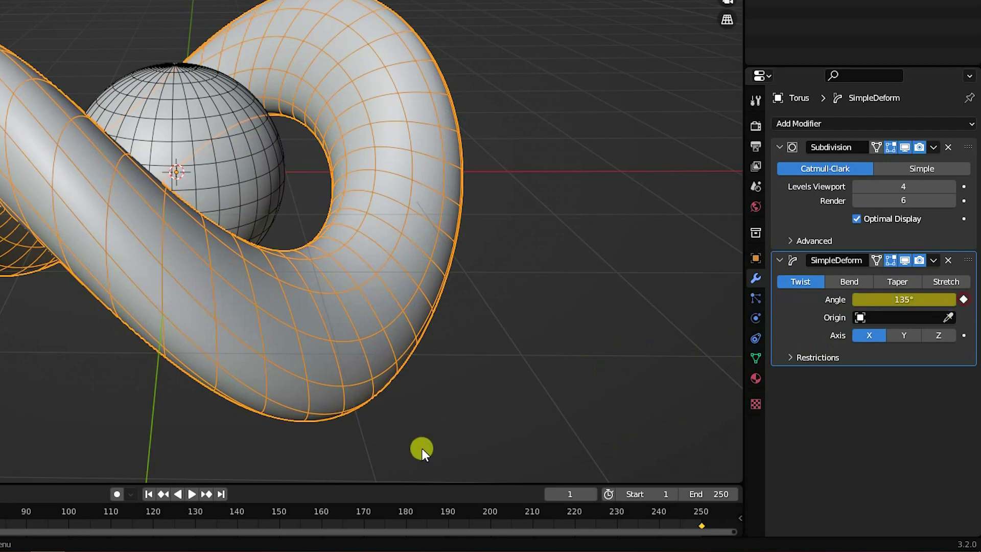
- At frame 250, set the torus's twist angle to -135° and keyframe it
click(220, 494)
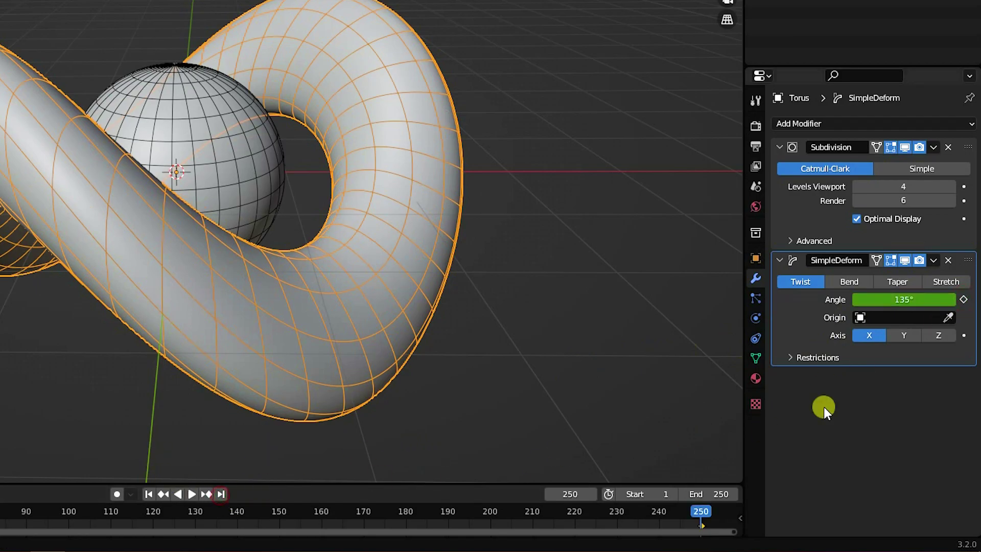
click(904, 299)
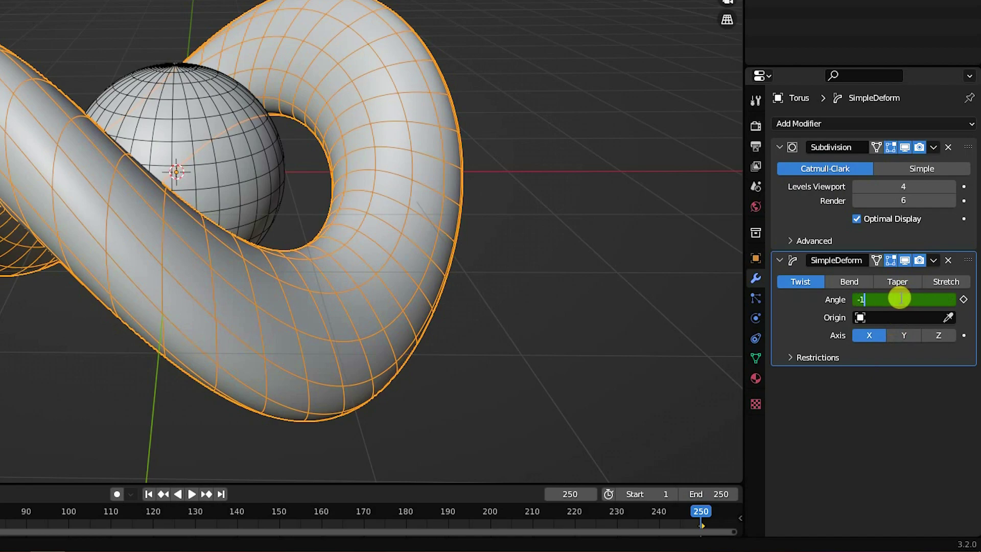
text(-135)
key(Return)
click(963, 300)
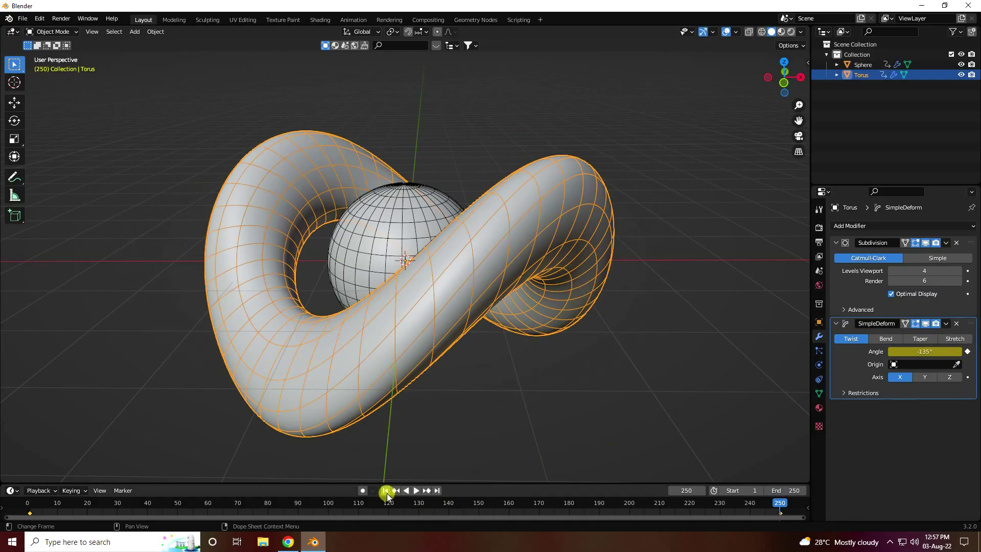
- Play back the animation of the twisting torus from frame 1 and stop it
click(149, 494)
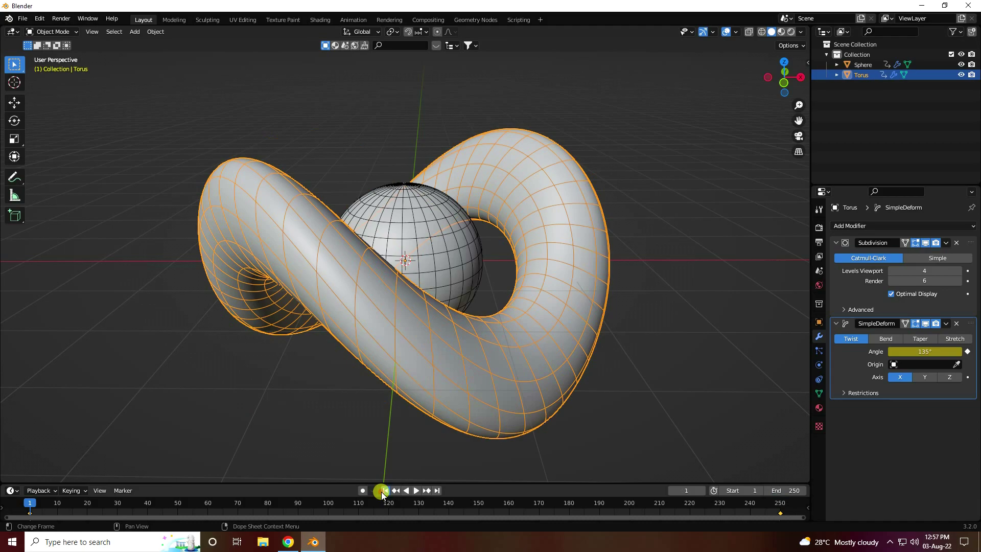
click(415, 490)
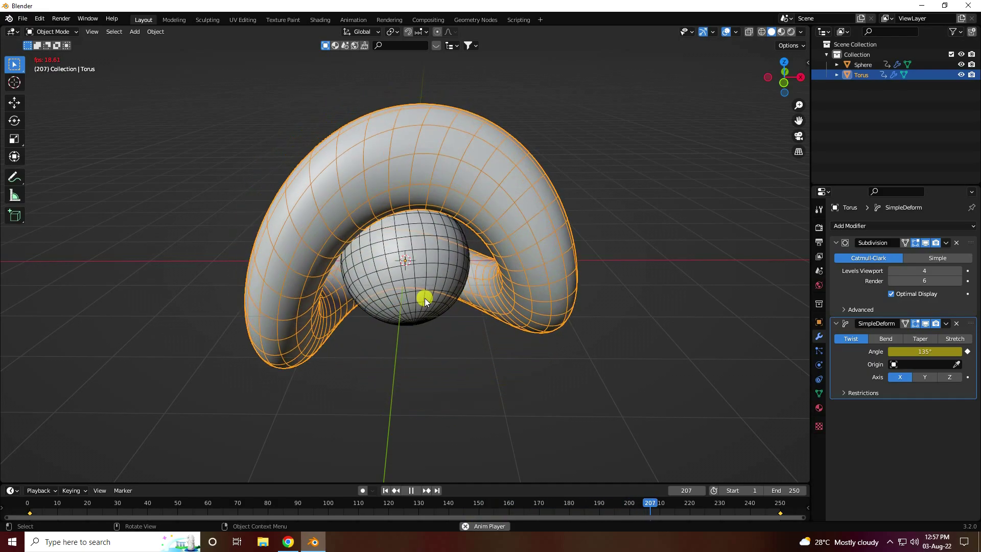
click(412, 491)
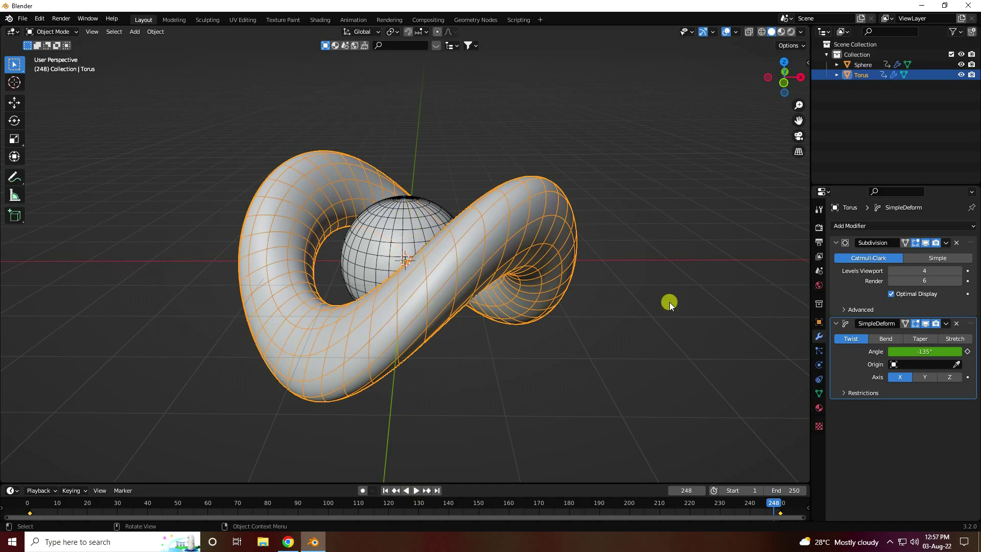
- Use an Environment Texture for the world background colour and load artist_workshop_8k.exr into it
click(819, 284)
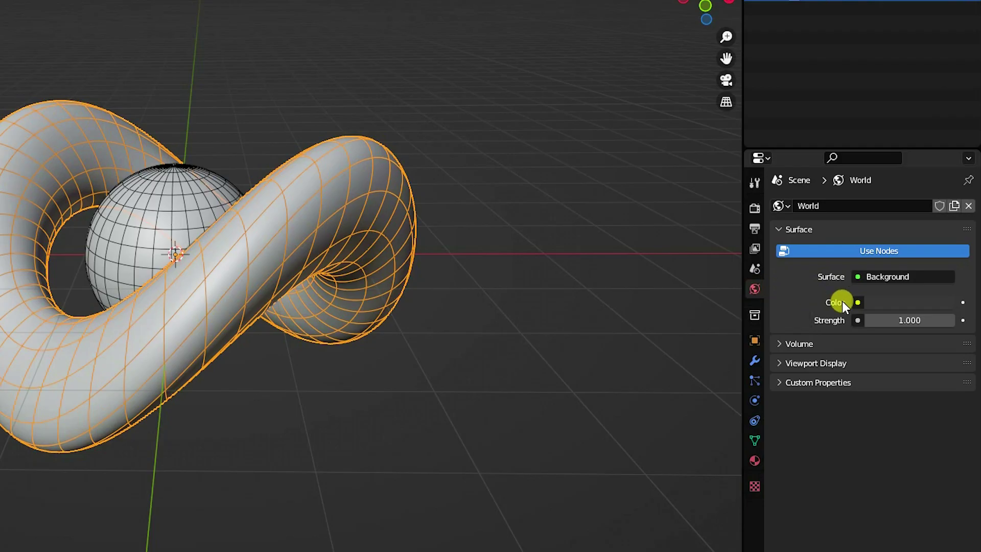
click(892, 295)
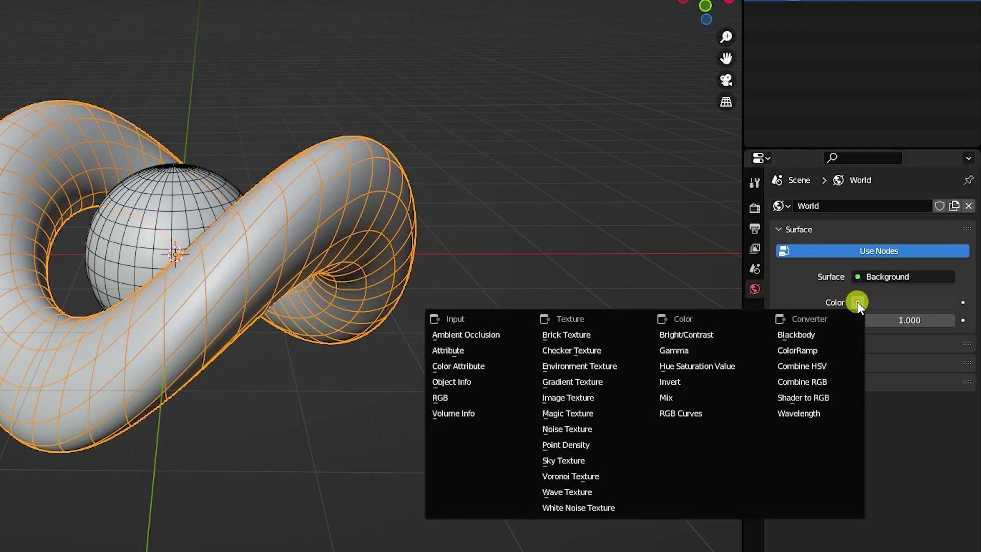
click(602, 367)
click(944, 319)
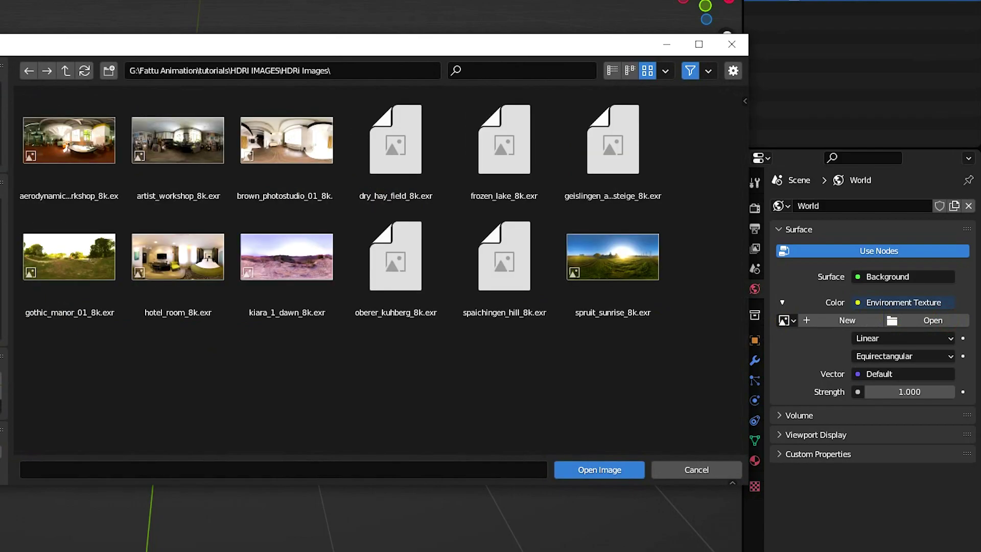
click(146, 136)
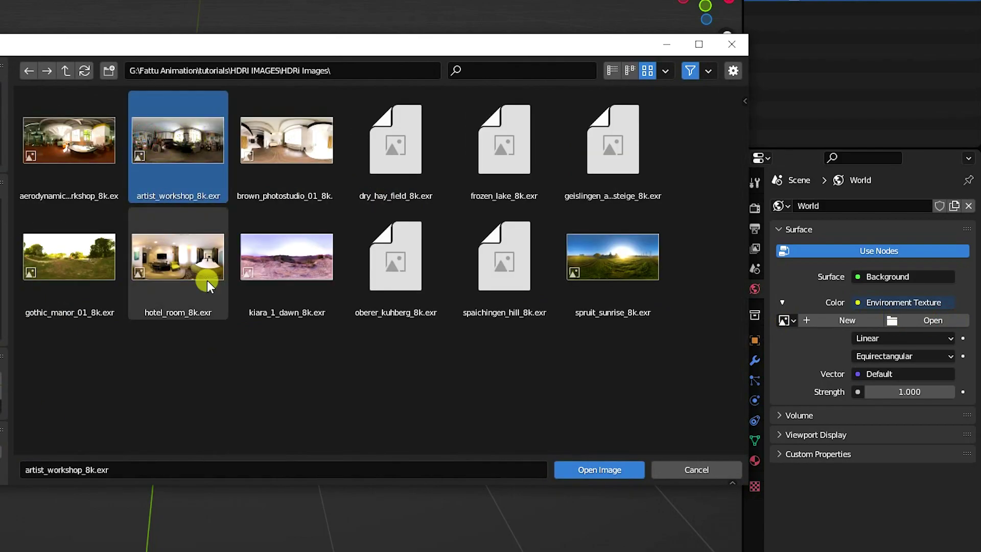
click(598, 470)
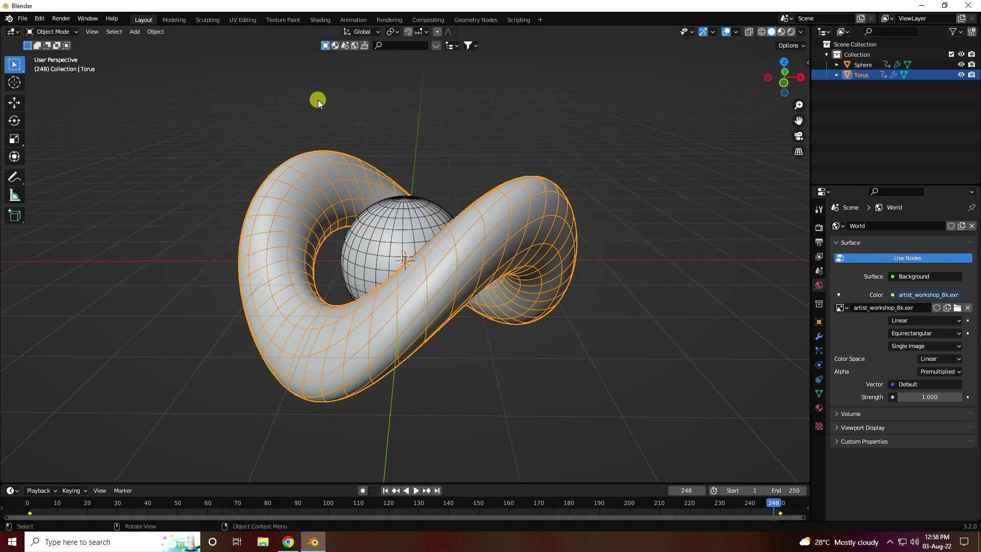
- Add a plane mesh and scale it up about 17.37 times as a large floor
click(135, 32)
mouse_move(158, 44)
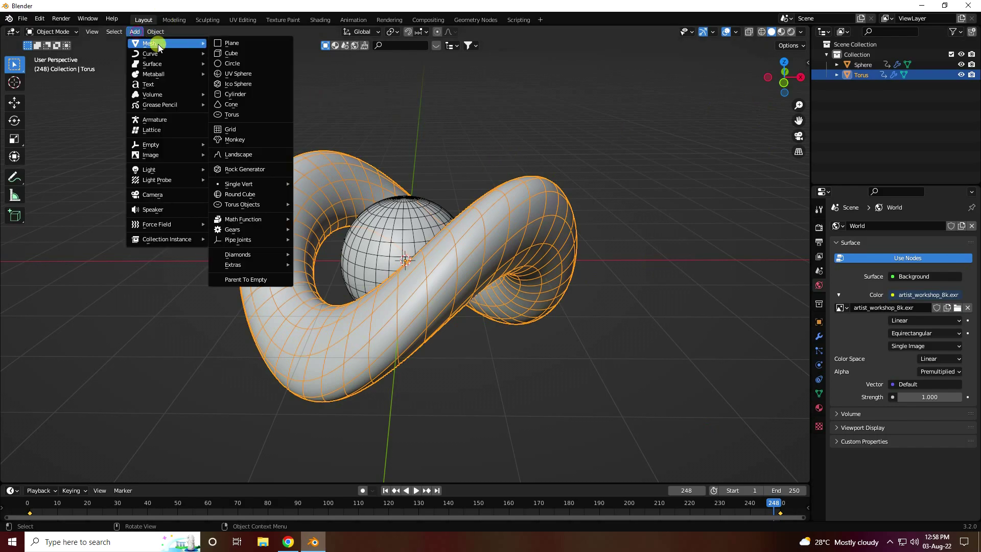
click(270, 45)
scroll(432, 253, down, 5)
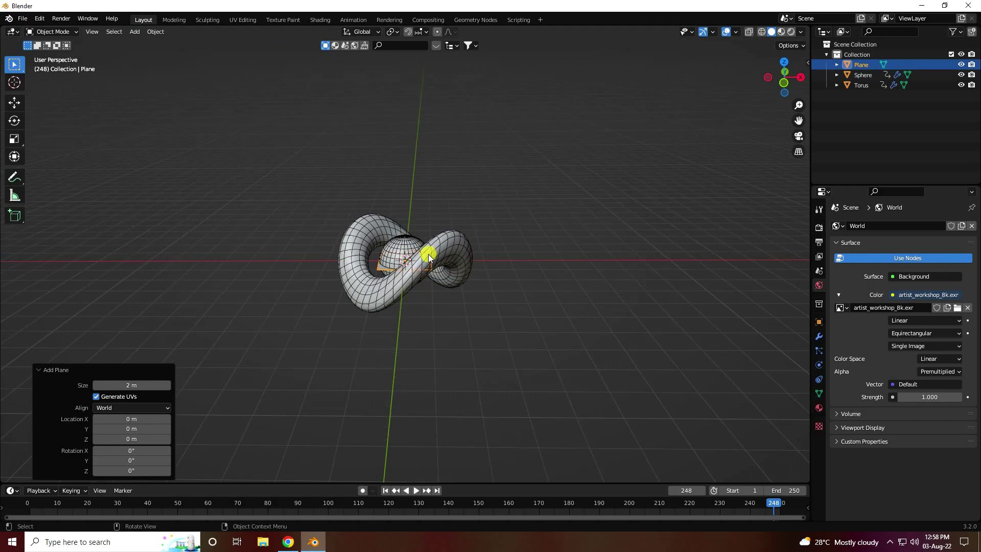
key(s)
click(602, 199)
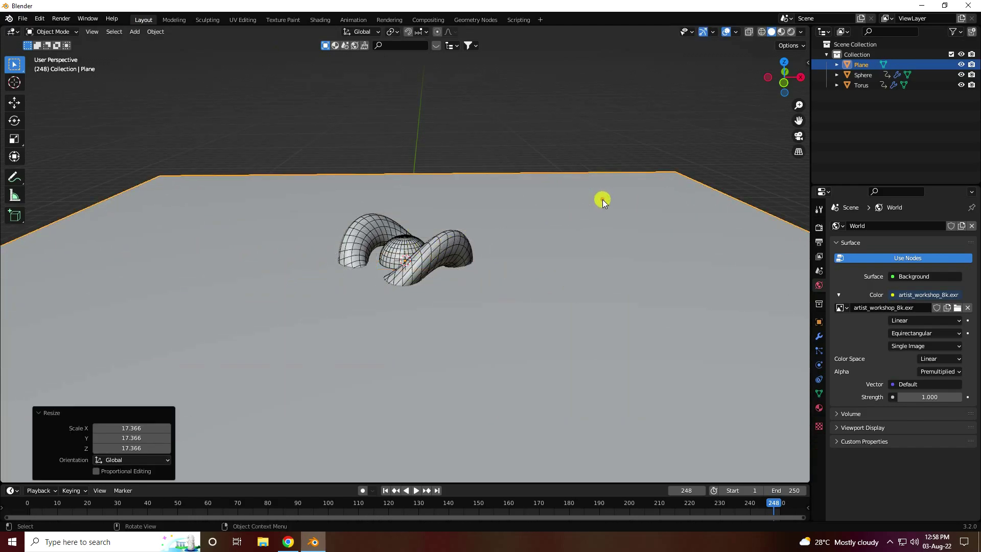
- Move the floor plane below the torus and about -0.95 m along Y, and scale it up about 1.78 times
key(KP_1)
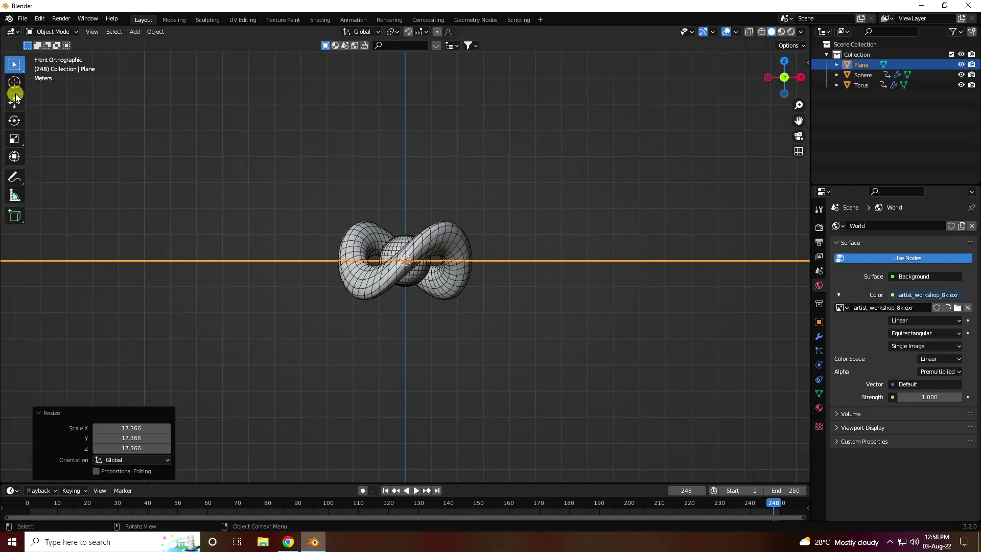
click(15, 100)
drag(405, 218, 417, 296)
mouse_move(465, 268)
middle_down()
mouse_move(407, 310)
mouse_move(304, 294)
mouse_move(466, 274)
middle_up()
scroll(406, 310, down, 4)
key(g)
click(433, 278)
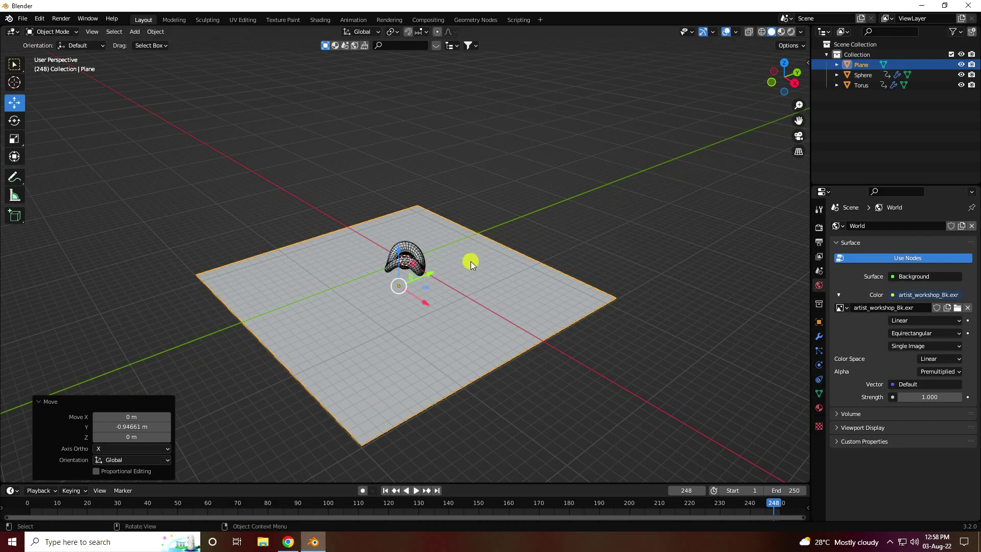
key(s)
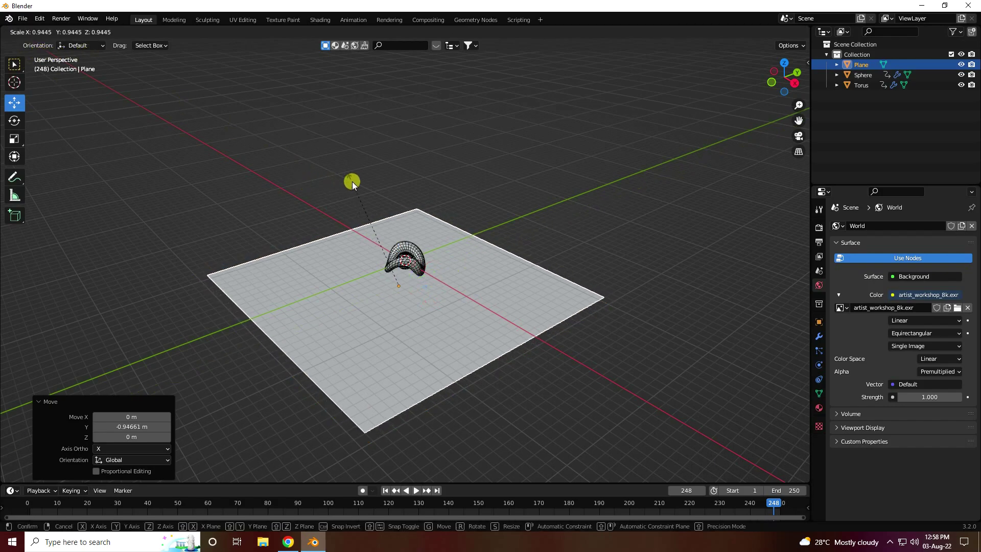
click(569, 159)
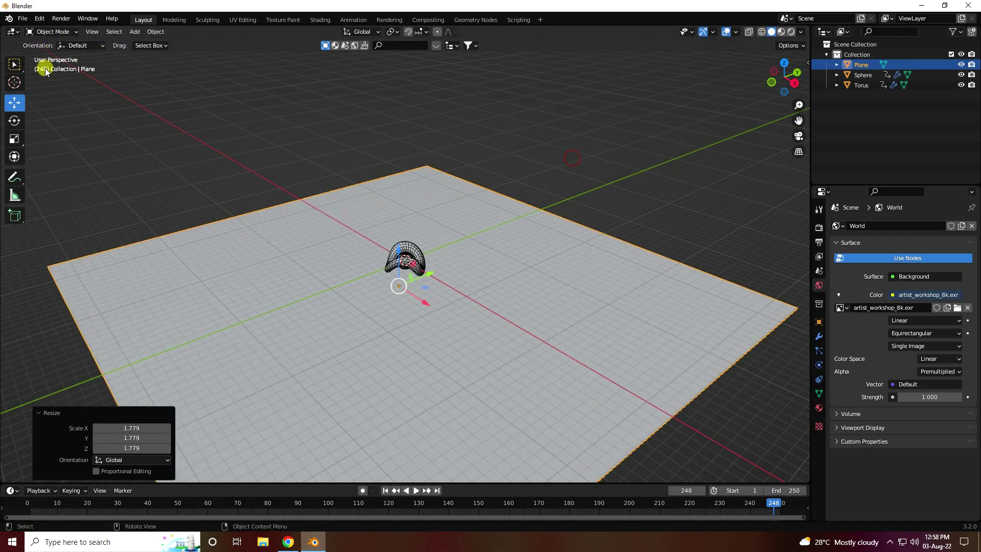
- In Edit Mode, extrude the floor plane's far edge and raise it straight up to form a tall back wall
click(56, 32)
click(56, 55)
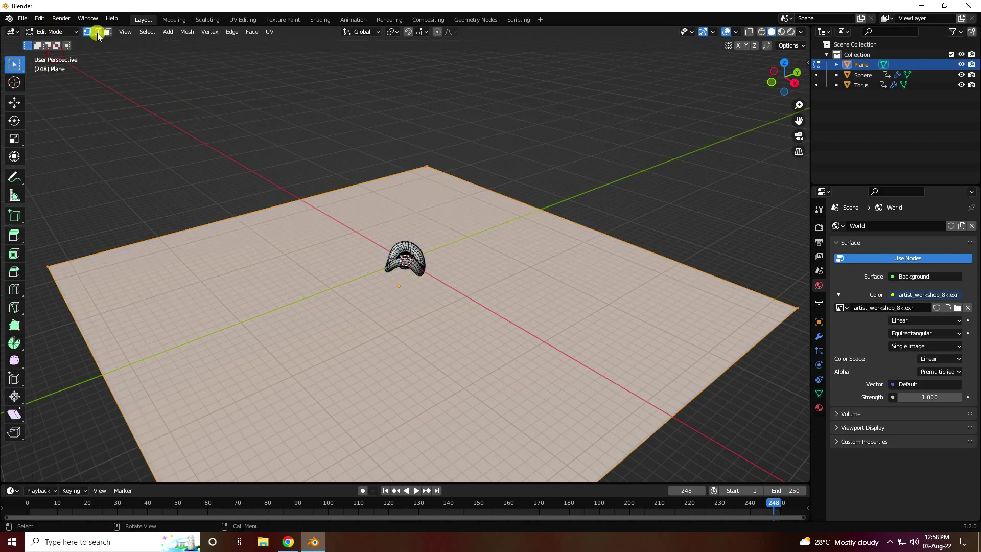
click(567, 218)
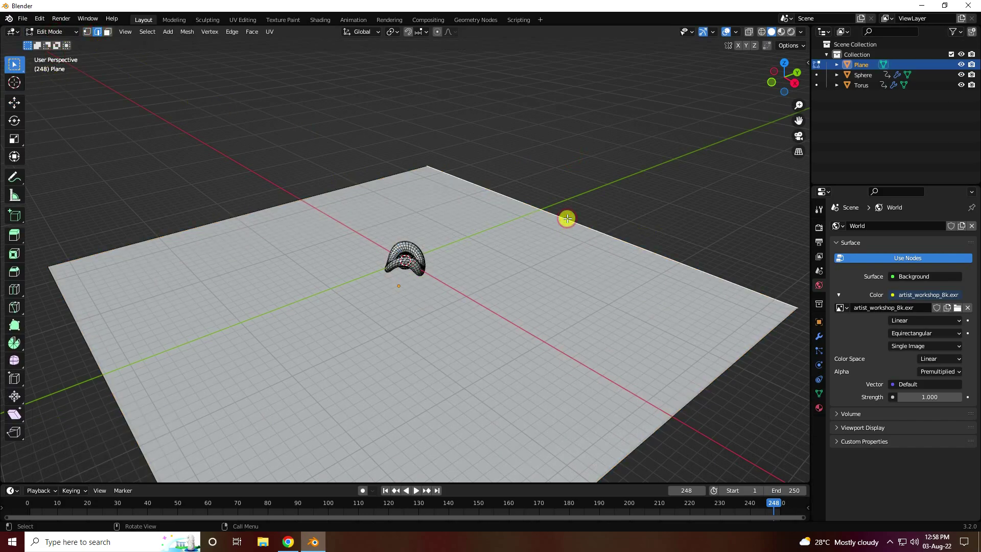
key(e)
right_click(567, 218)
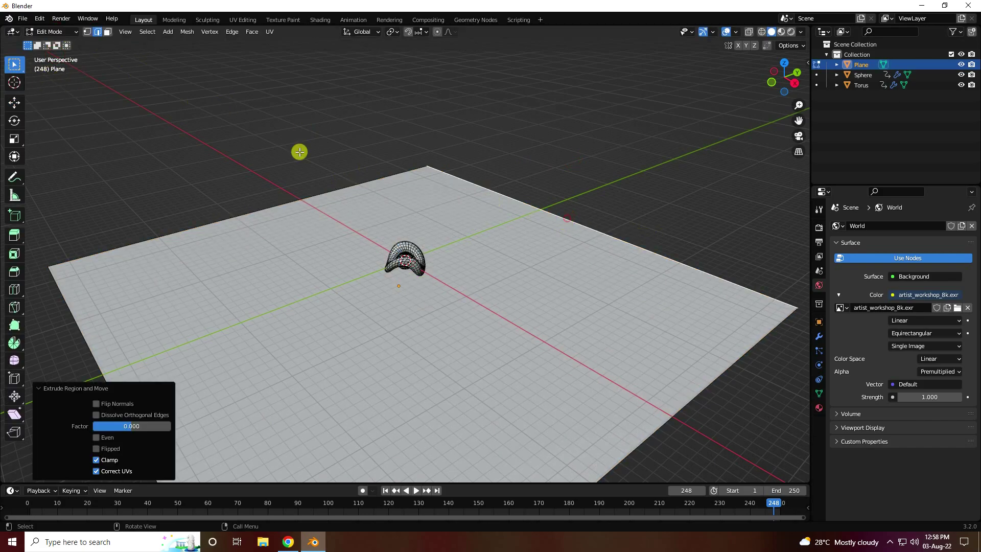
click(15, 102)
scroll(490, 245, down, 2)
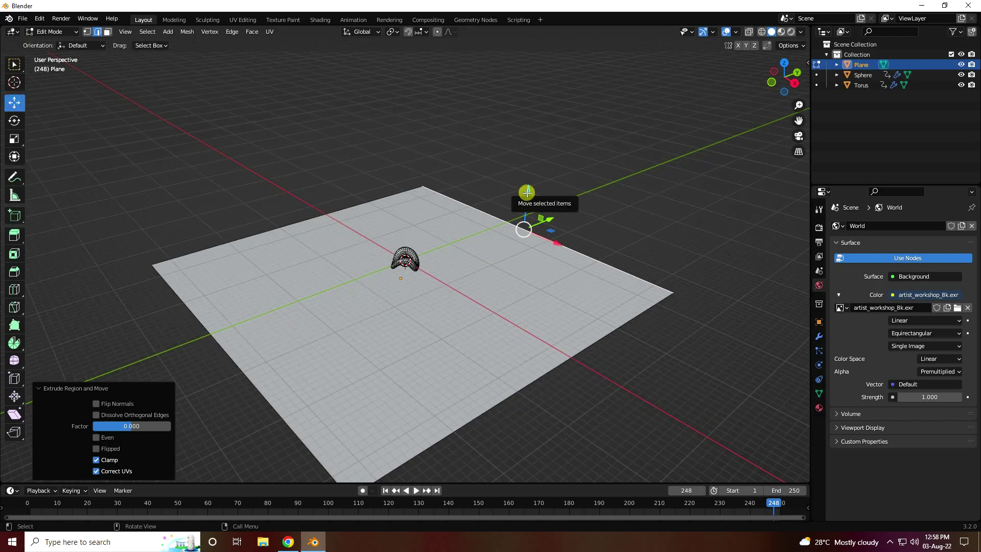
drag(528, 193, 555, 440)
click(582, 254)
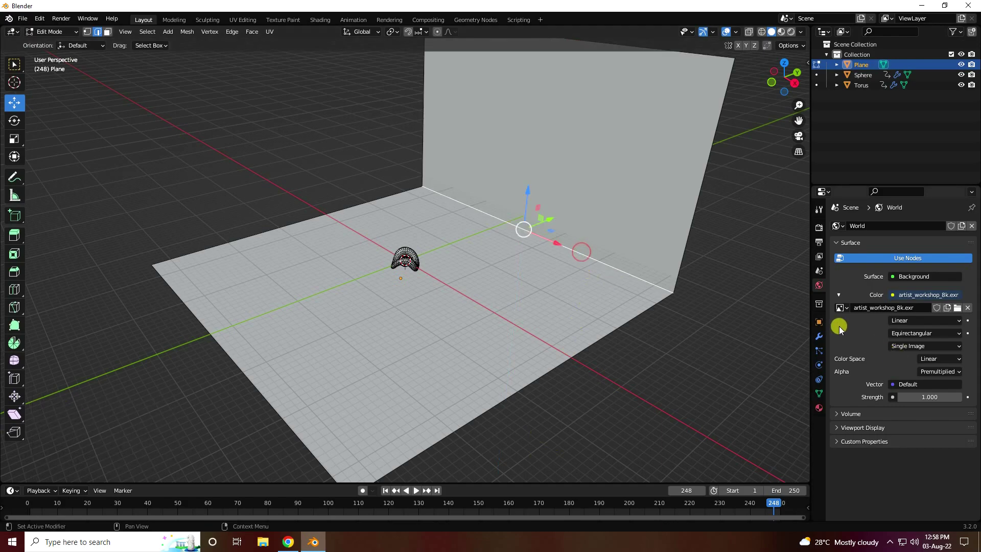
- Add a Bevel modifier to the plane with an amount of 0.2 m
click(818, 323)
click(818, 336)
click(840, 226)
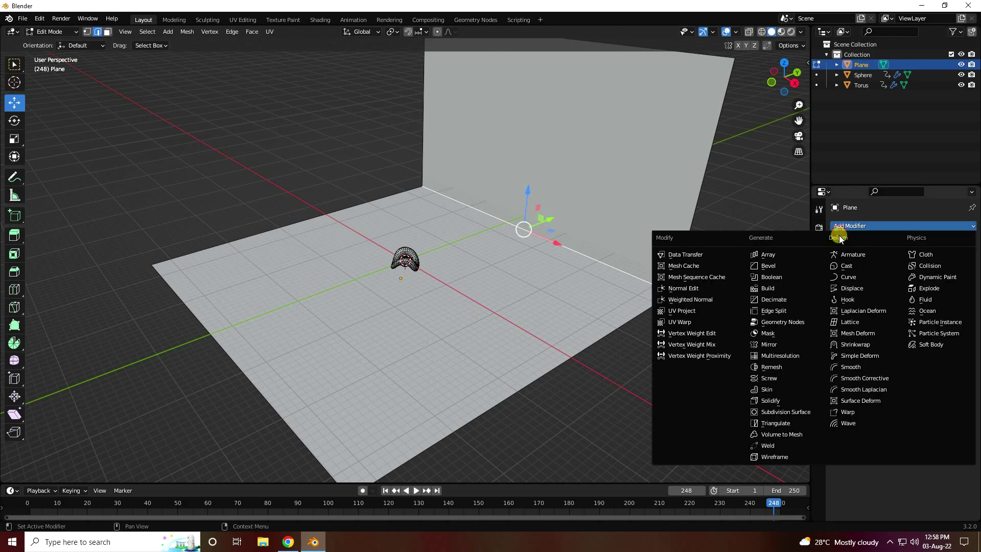
click(766, 268)
click(924, 283)
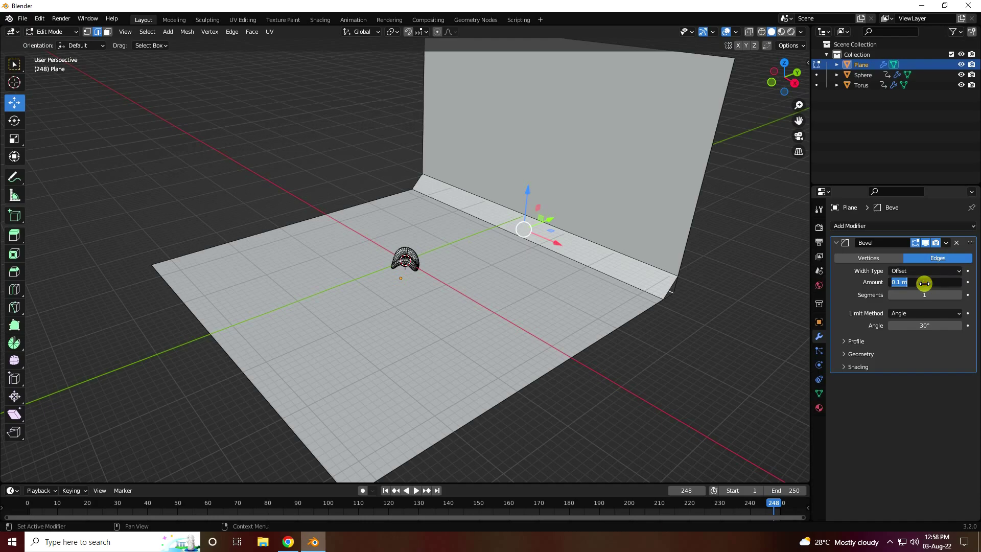
text(0.2)
key(Return)
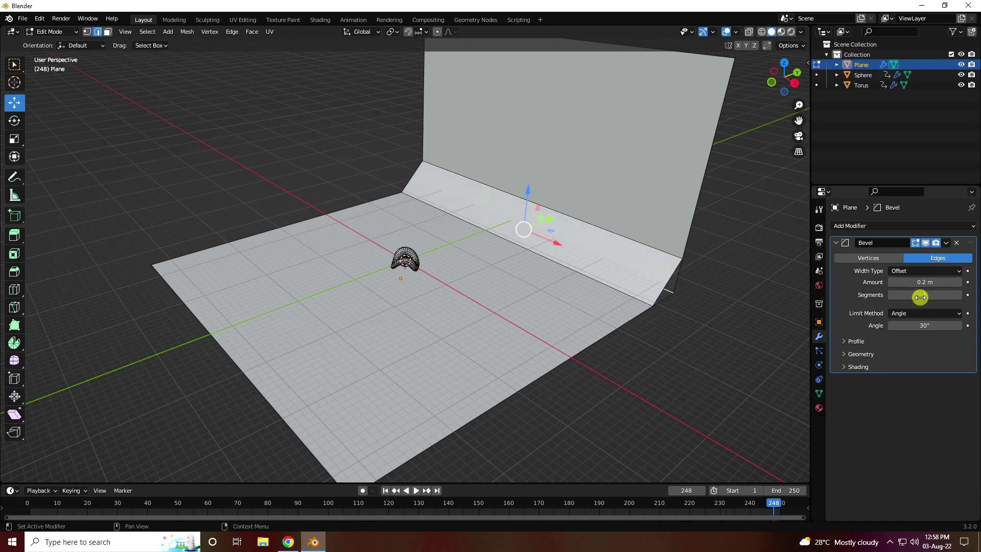
- Set the Bevel modifier's segments to 40 to round the bend between floor and wall
click(921, 296)
text(140)
key(Return)
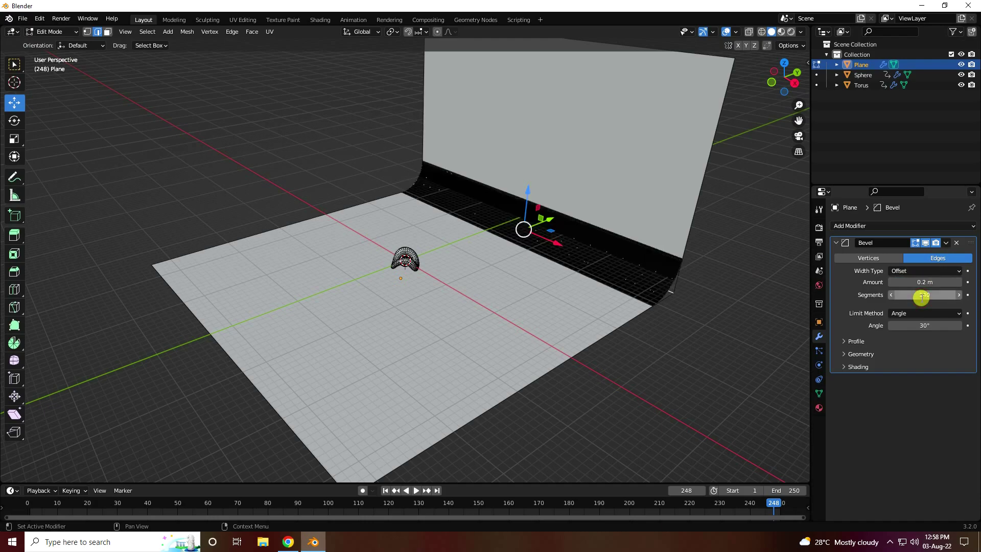
click(921, 297)
text(40)
key(Return)
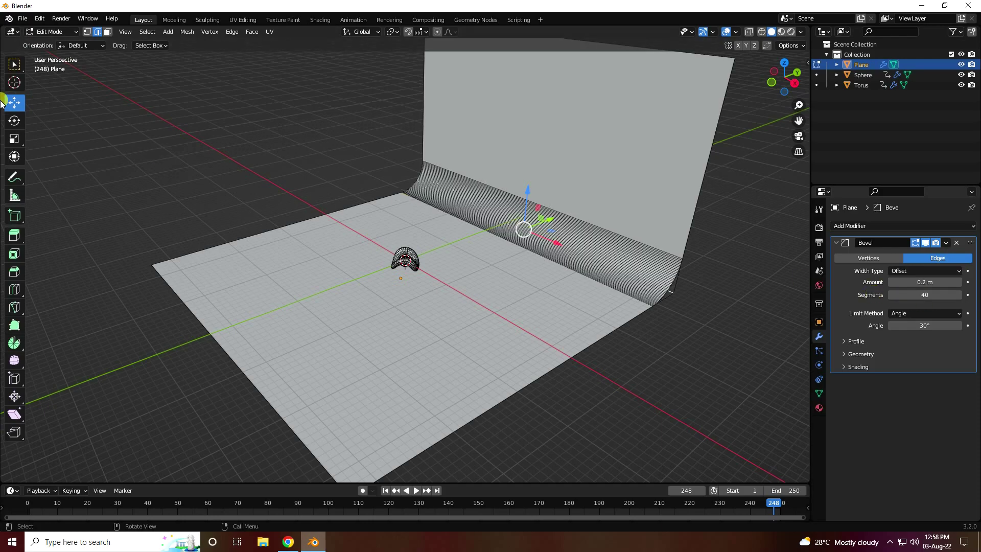
- Return the plane to Object Mode and apply smooth shading to it
click(45, 33)
click(53, 44)
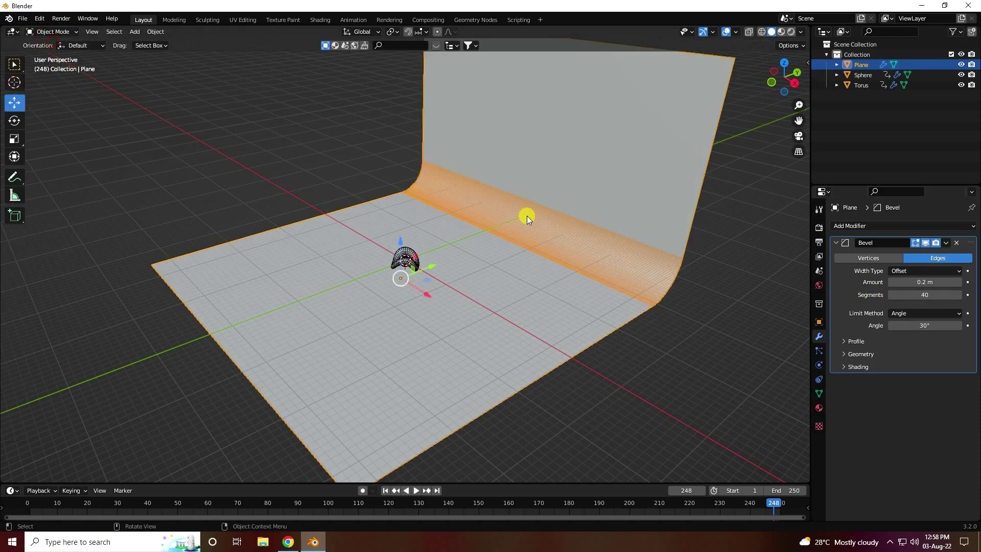
right_click(526, 215)
click(464, 216)
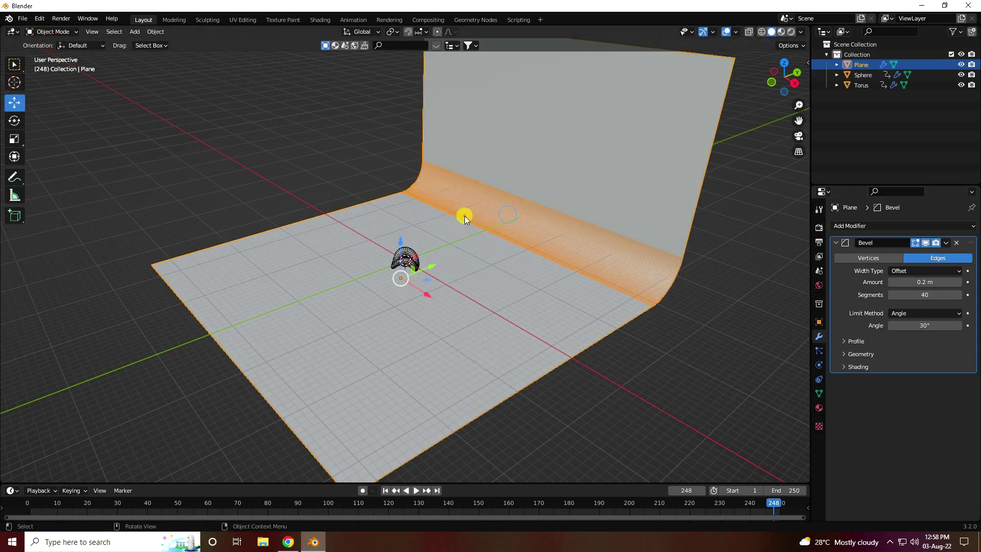
click(481, 266)
scroll(424, 219, up, 3)
scroll(424, 219, up, 4)
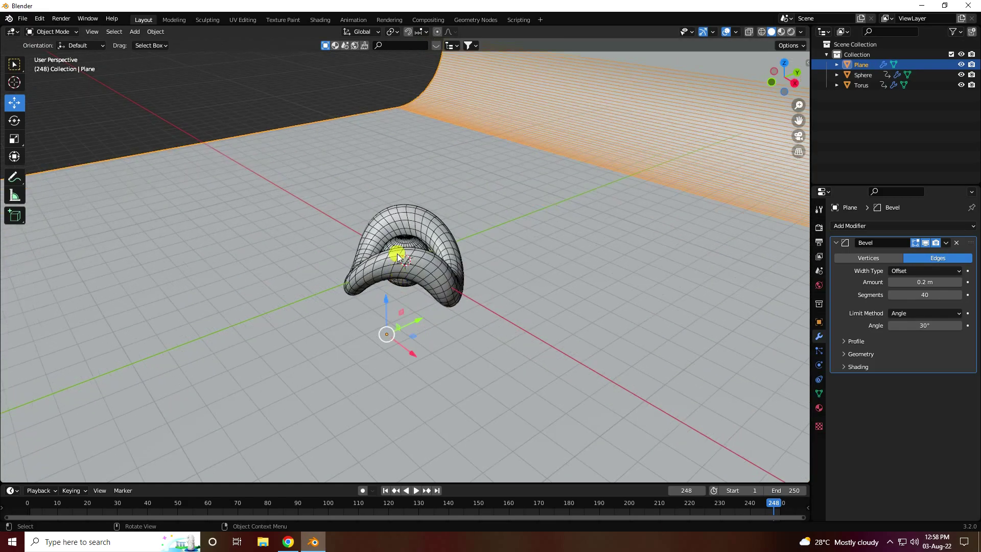
- Add a camera to the scene and look through it
click(133, 31)
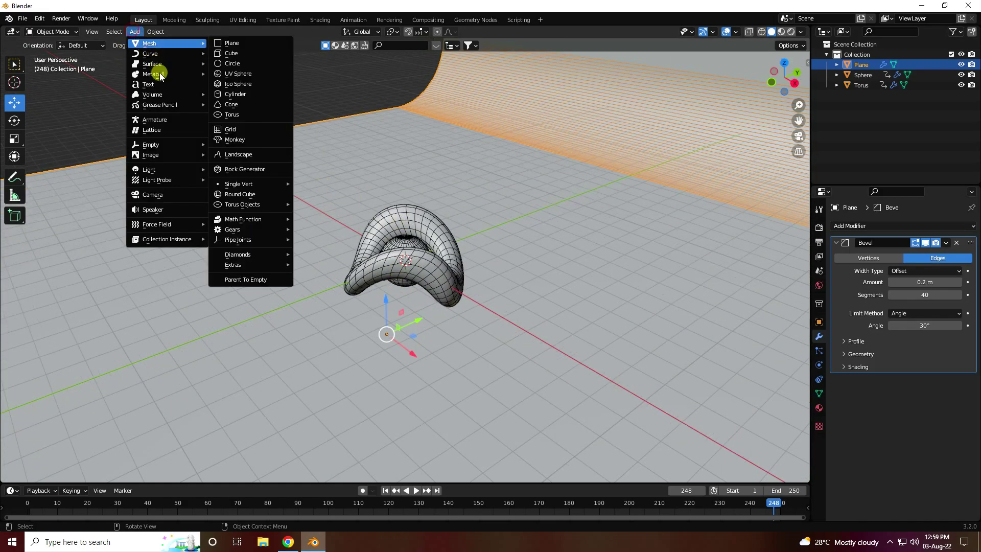
click(159, 193)
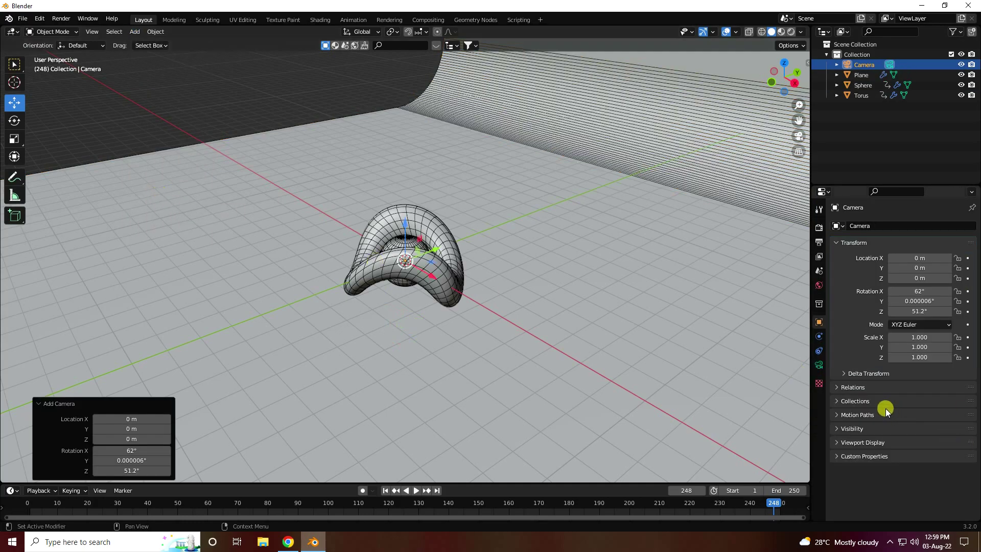
key(KP_0)
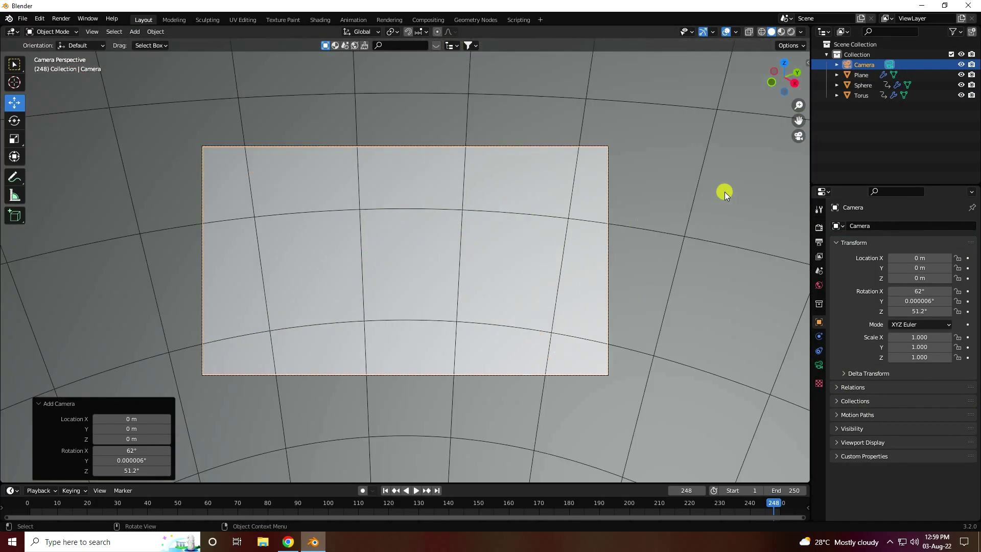
- Lock the camera to the view and pull it back to about X 5.45, Y -4.38, Z 3.72 m
key(n)
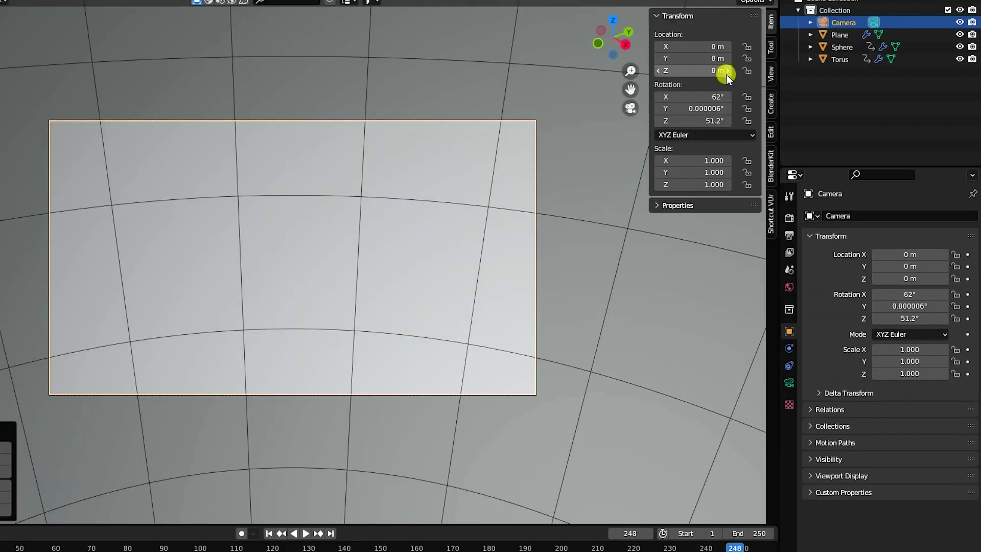
click(772, 74)
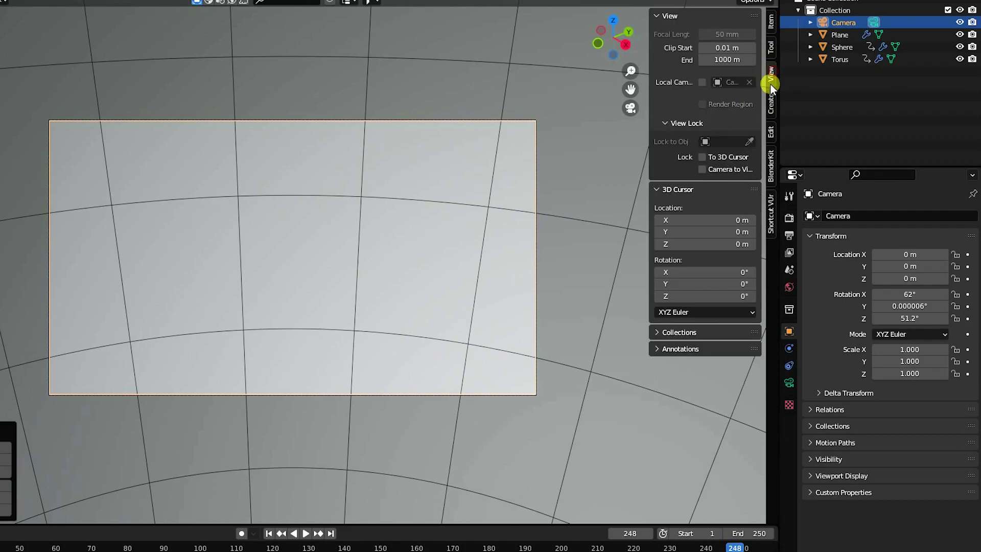
click(701, 169)
scroll(353, 259, down, 10)
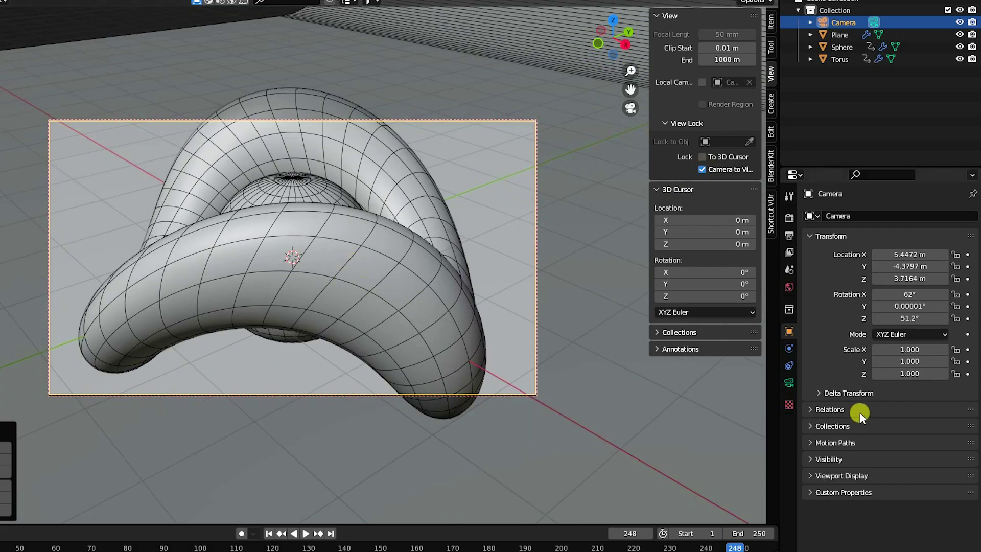
- Set the camera's focal length to 35 mm and move the camera slightly closer to the torus
click(789, 382)
click(919, 275)
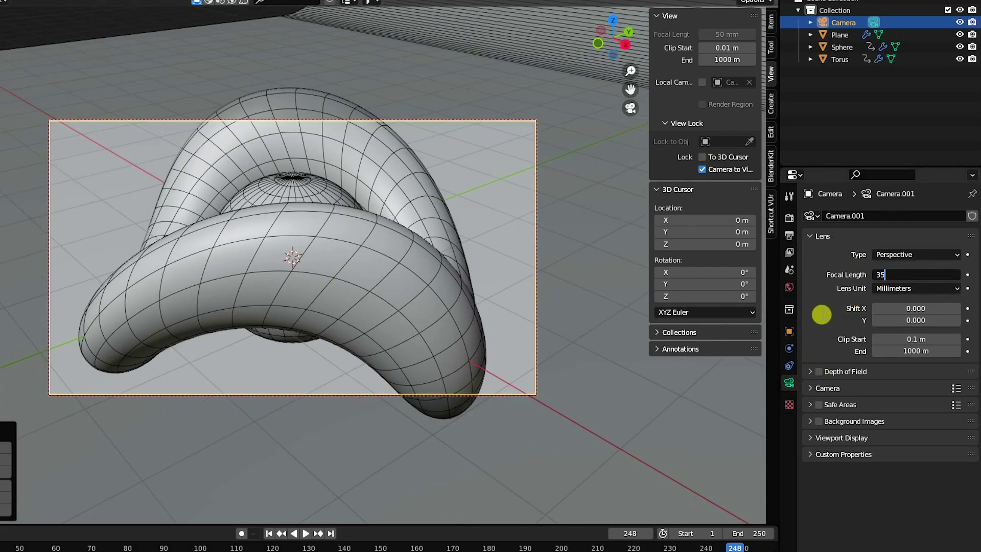
key(Return)
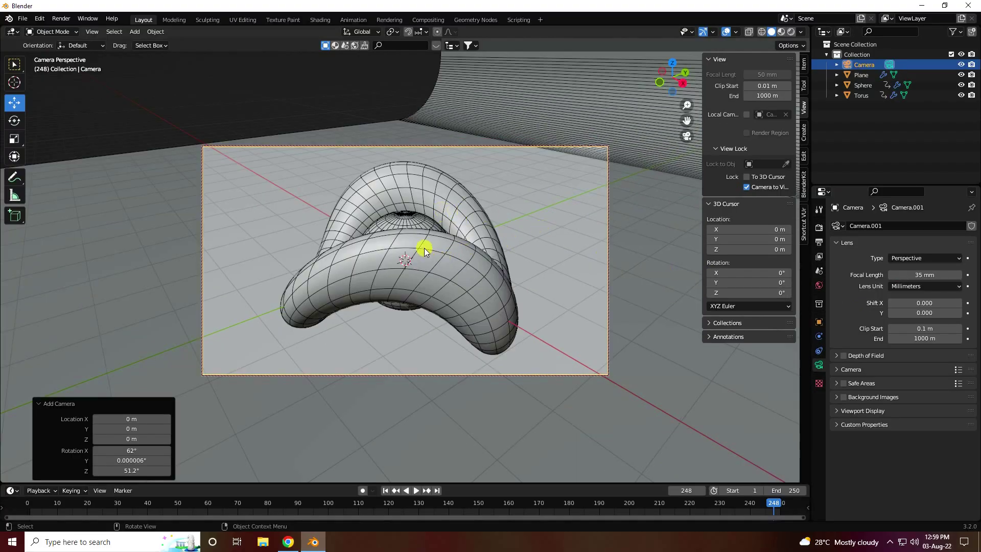
scroll(417, 236, up, 1)
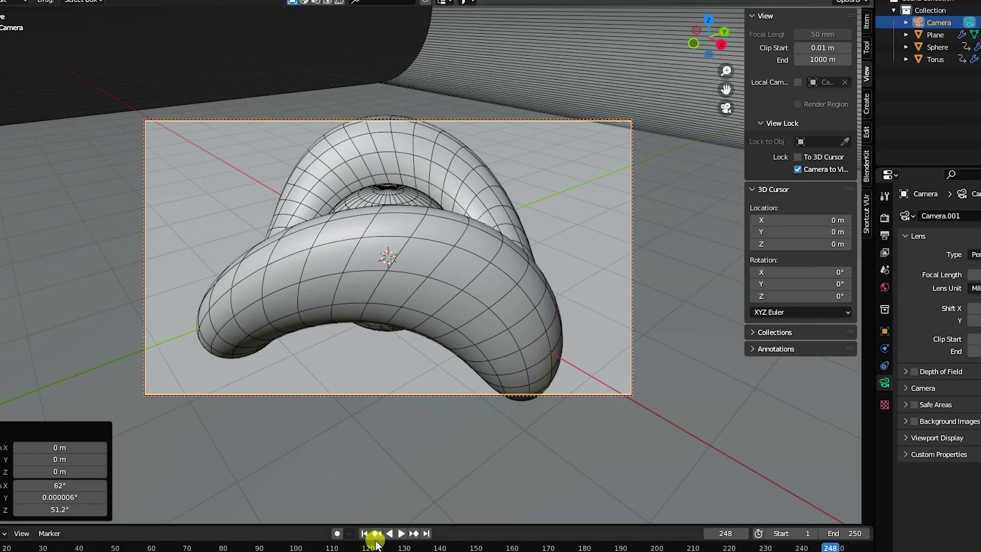
- At frame 1, orbit the camera to face the back wall and keyframe its location, rotation and scale
click(385, 490)
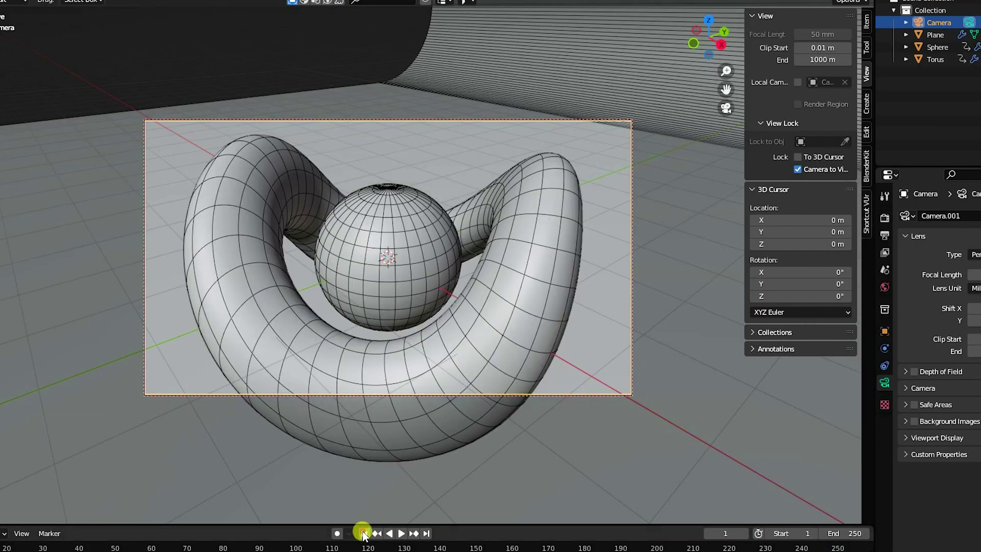
middle_drag(358, 351, 440, 302)
key(KP_0)
key(KP_0)
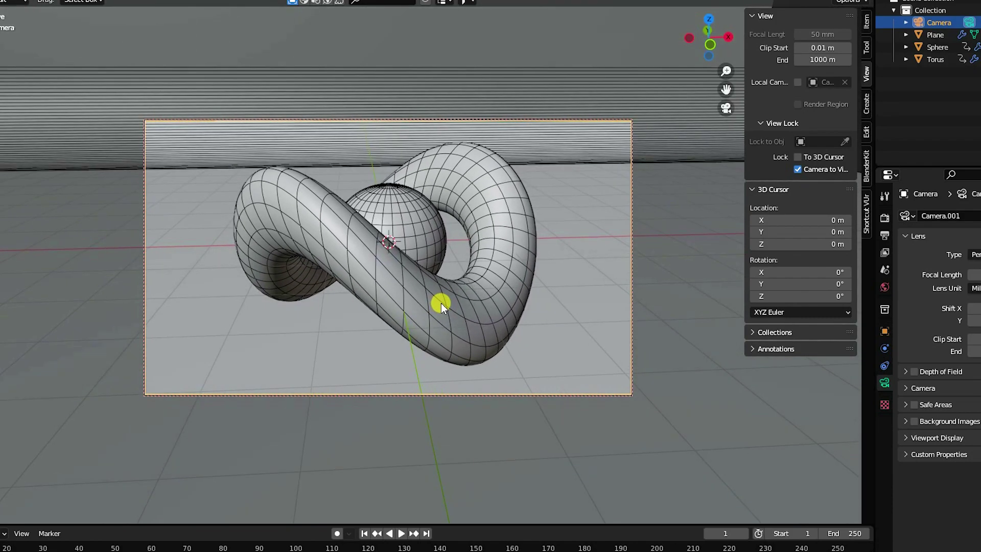
key(i)
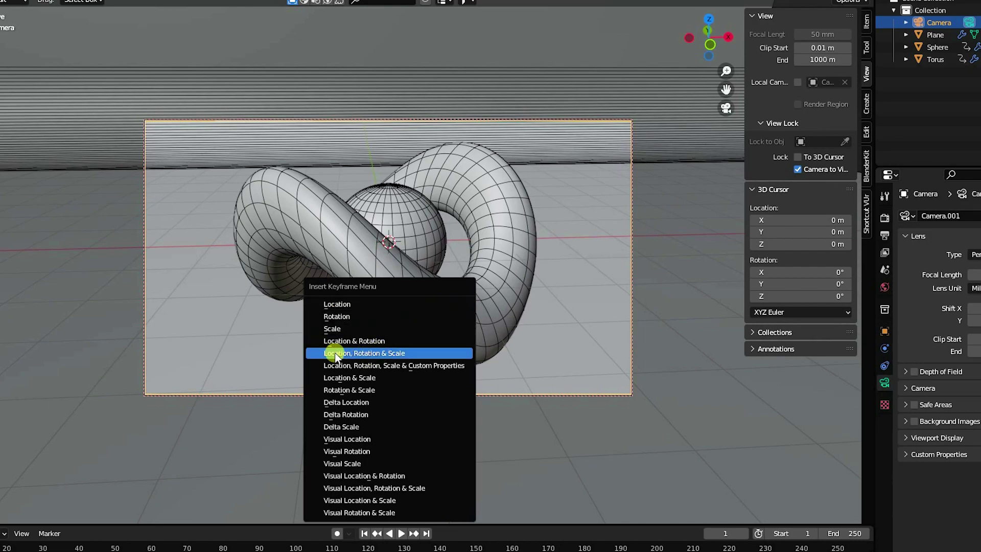
click(374, 353)
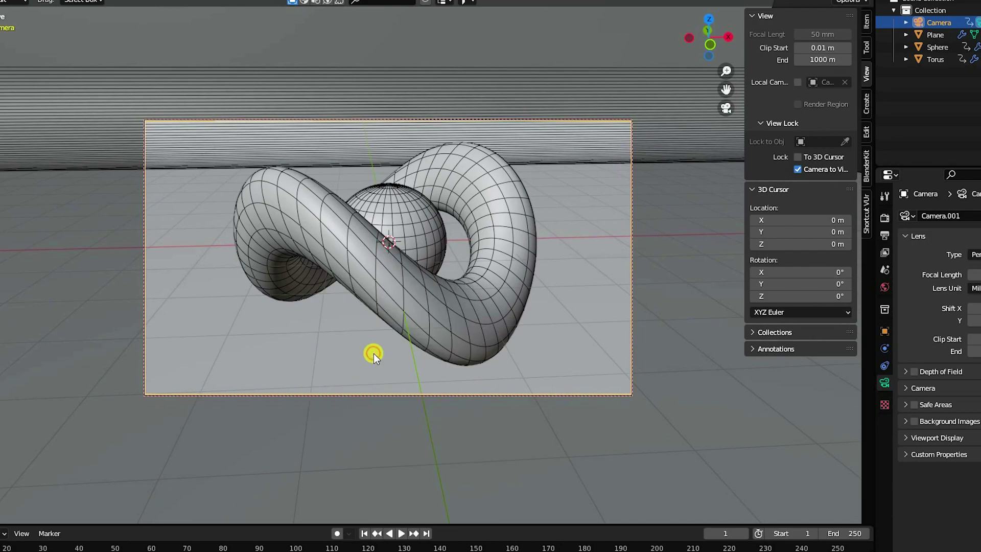
- At frame 250, orbit the camera to a higher side angle on the torus and keyframe its location, rotation and scale
click(426, 533)
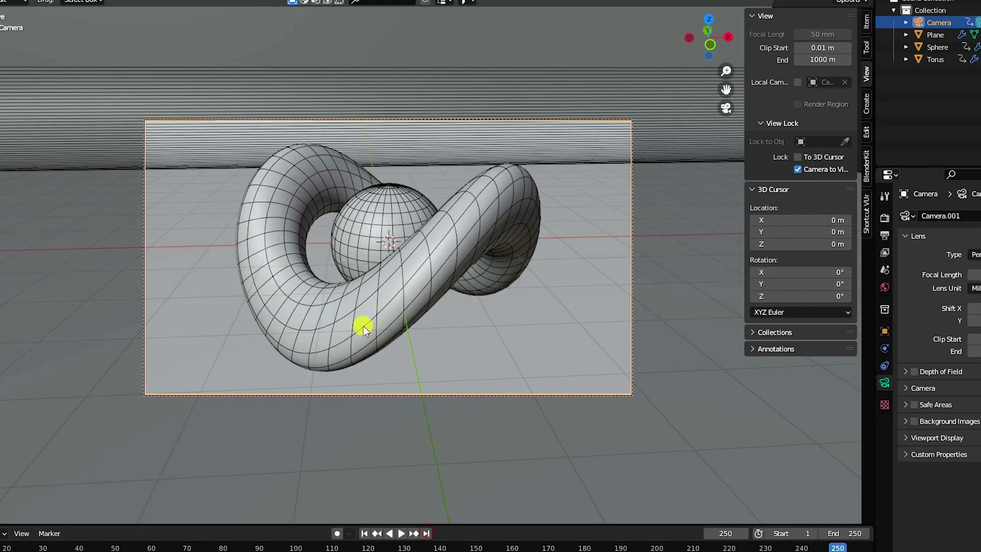
middle_drag(363, 326, 407, 350)
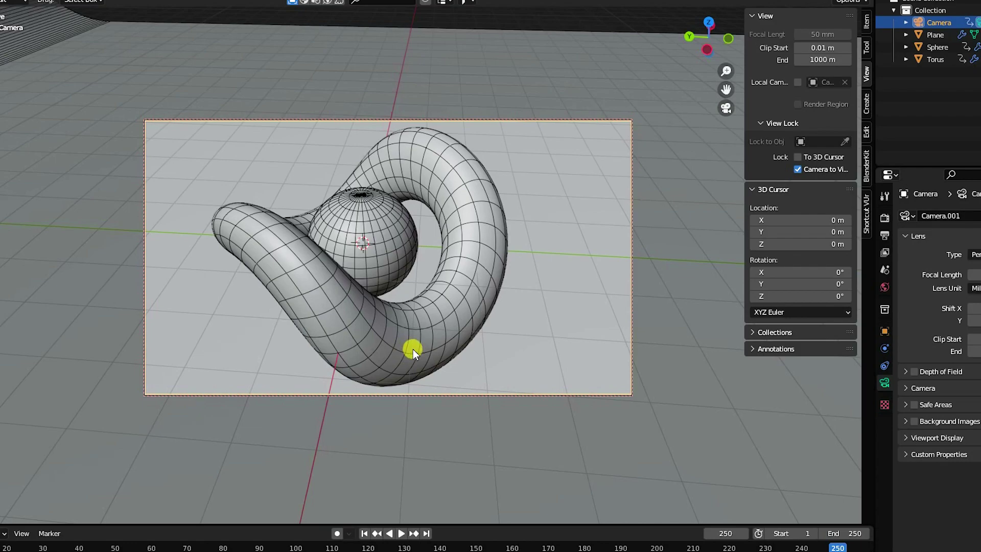
key(i)
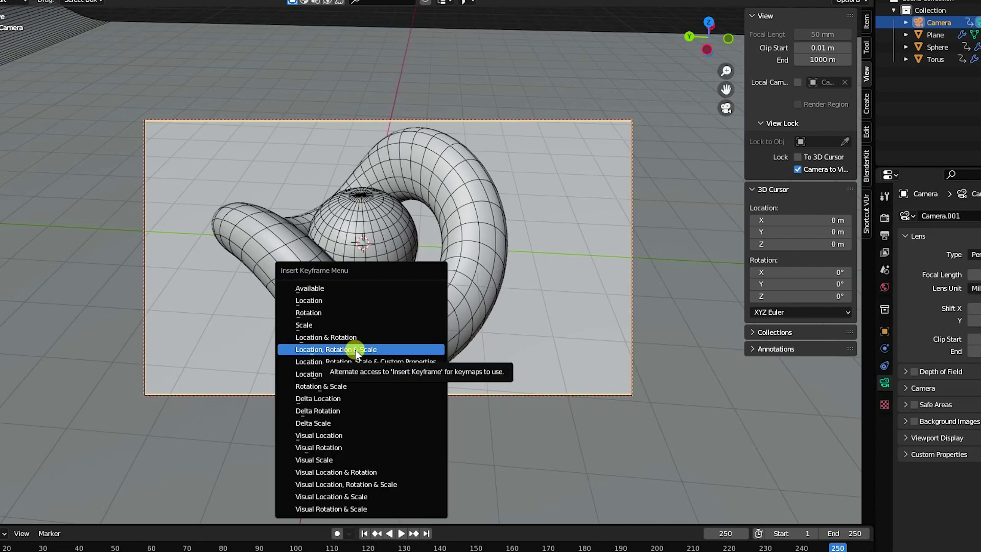
click(355, 350)
- Play back the camera animation from frame 1
click(364, 532)
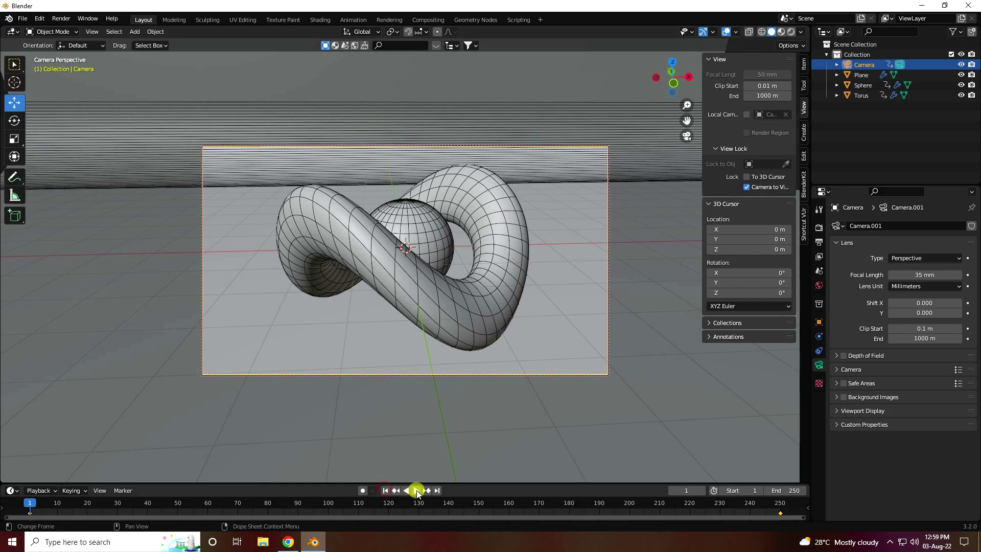
click(416, 491)
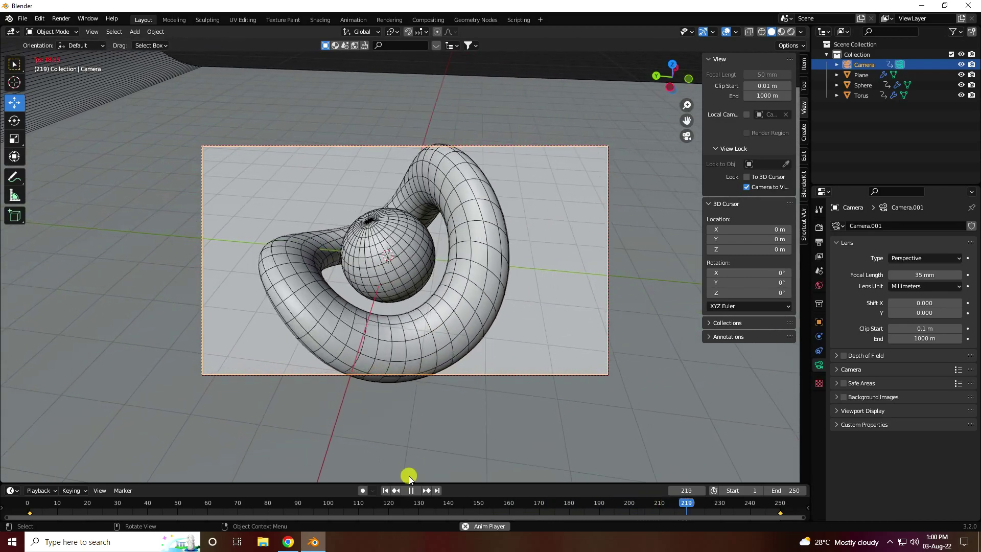
- Stop the animation playback and return to frame 1
click(412, 490)
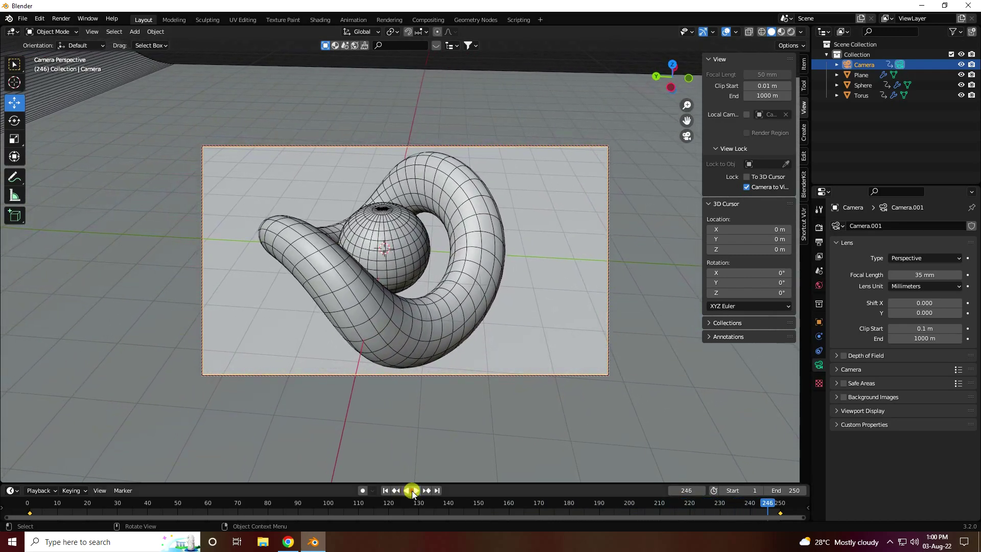
click(386, 490)
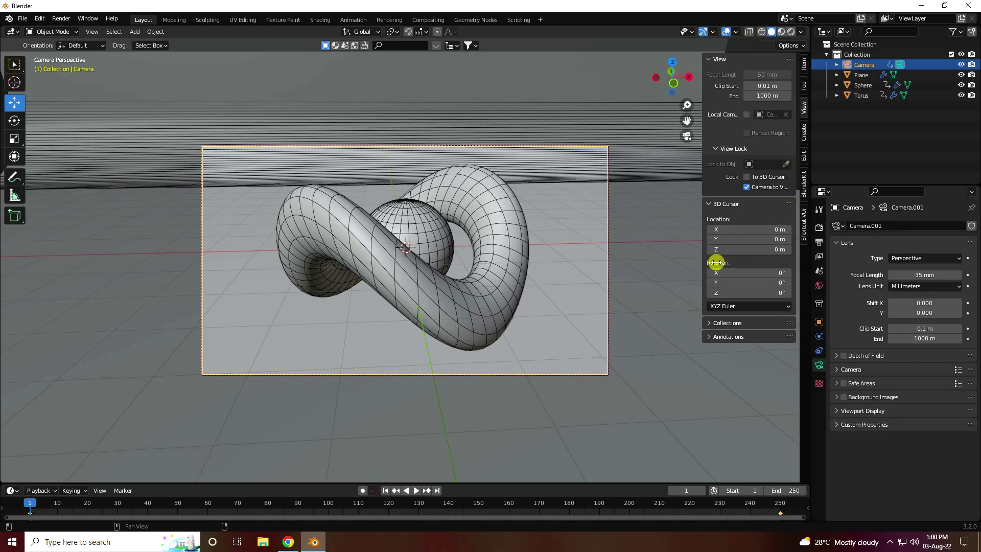
- Switch the render engine to Cycles, with GPU Compute as the device and the Experimental feature set
click(819, 228)
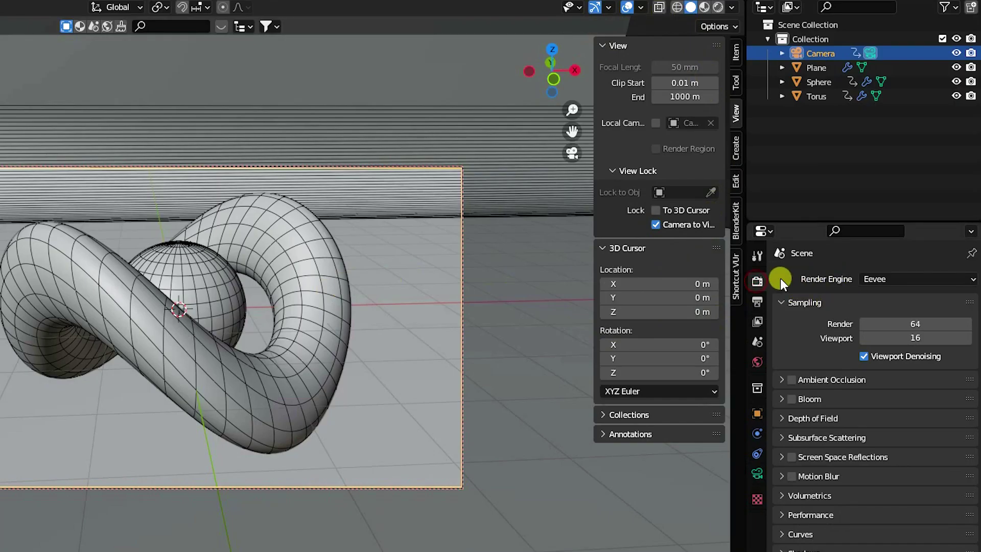
click(881, 277)
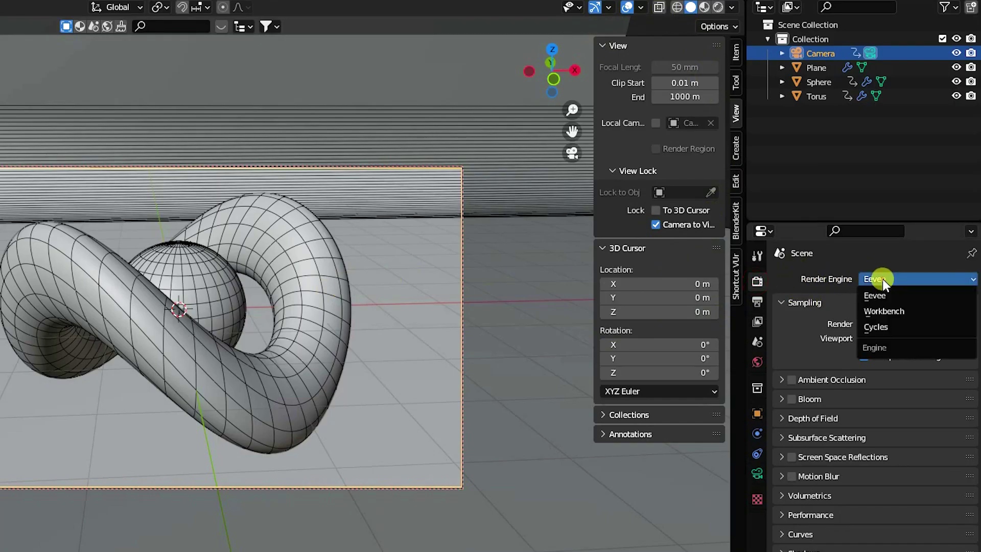
click(886, 329)
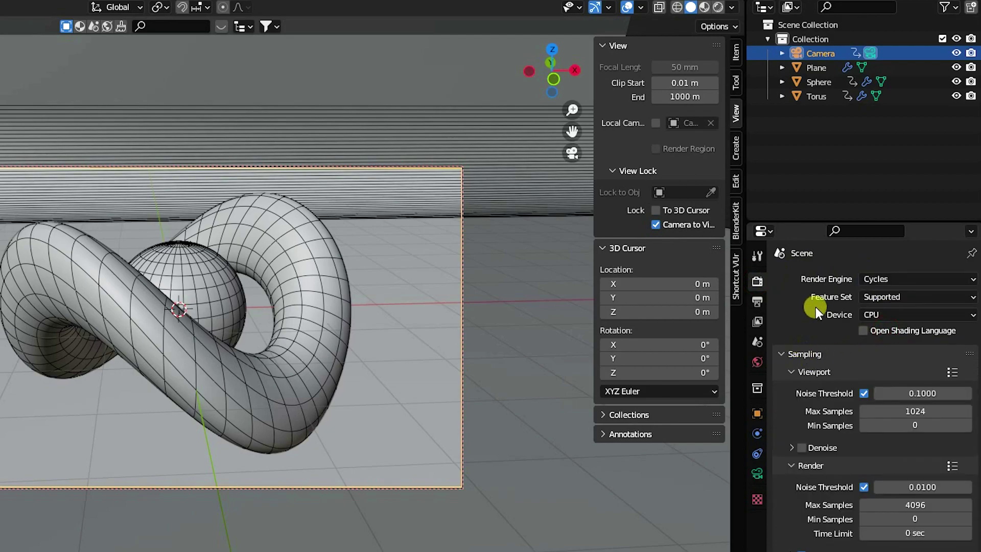
click(870, 312)
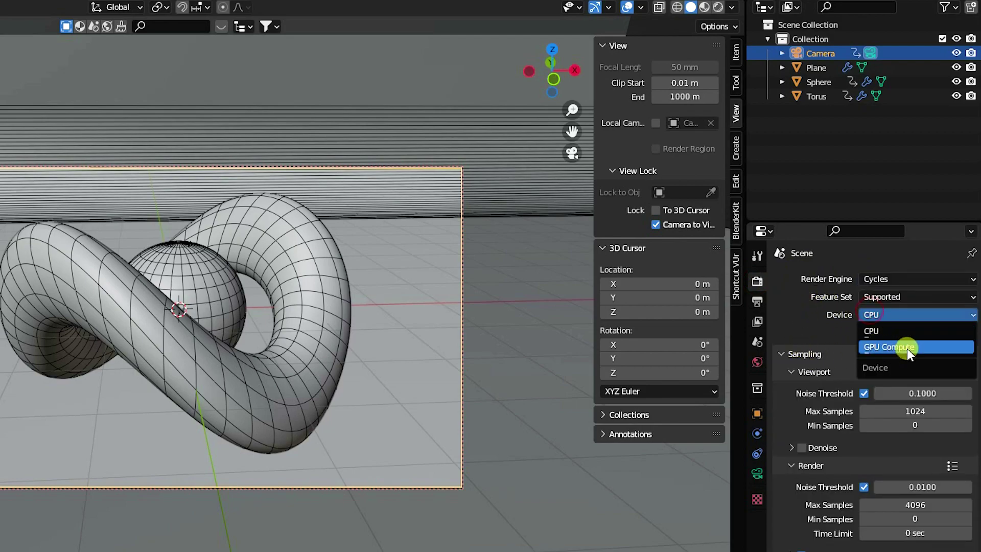
click(905, 348)
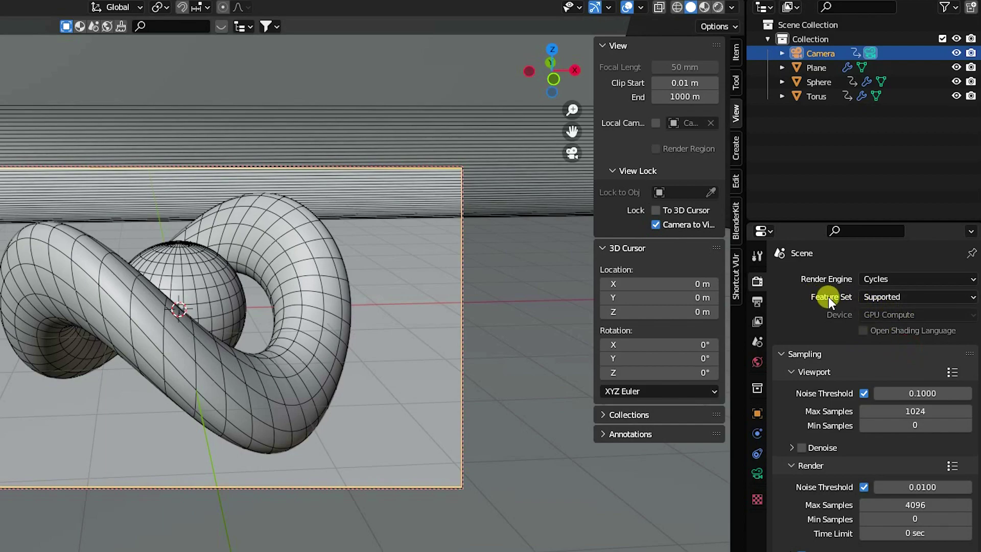
click(892, 296)
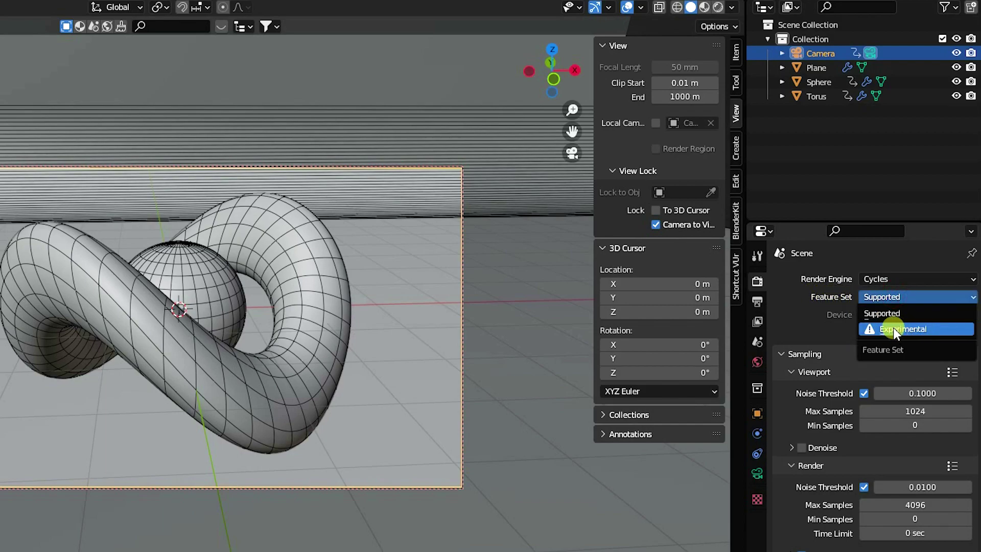
click(896, 329)
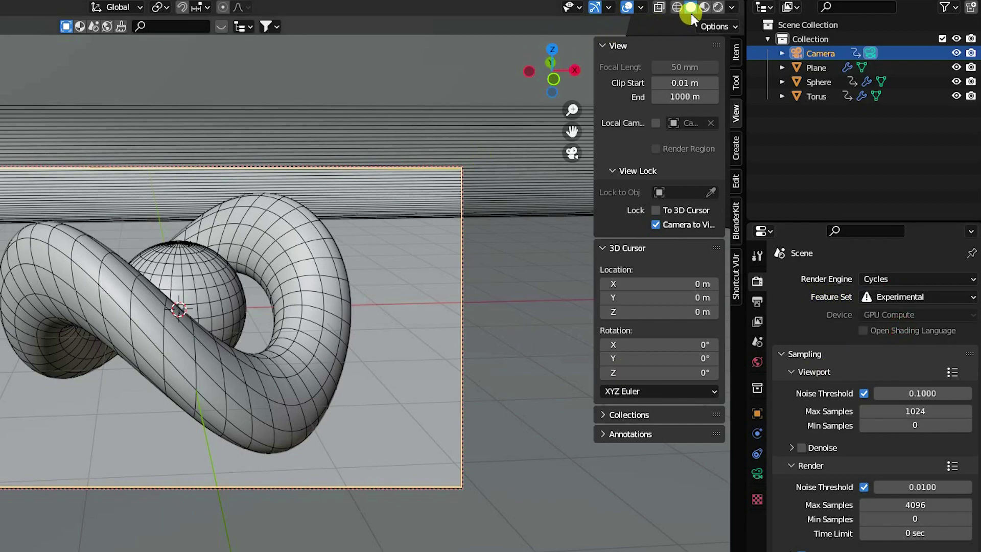
- Show the viewport in Material Preview and set the max samples to 64 for the viewport and 128 for the render
key(z)
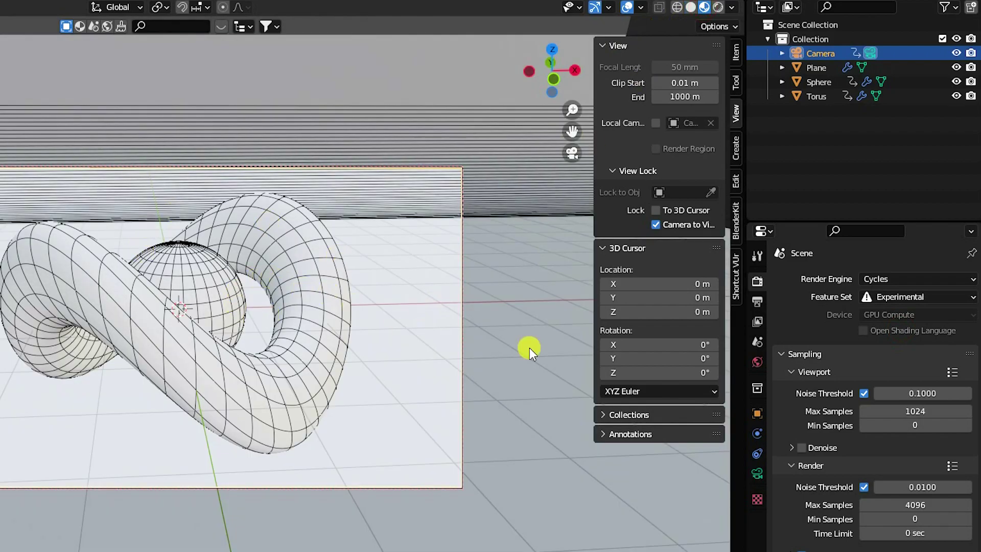
click(926, 412)
key(BackSpace)
text(64)
key(Return)
double_click(906, 504)
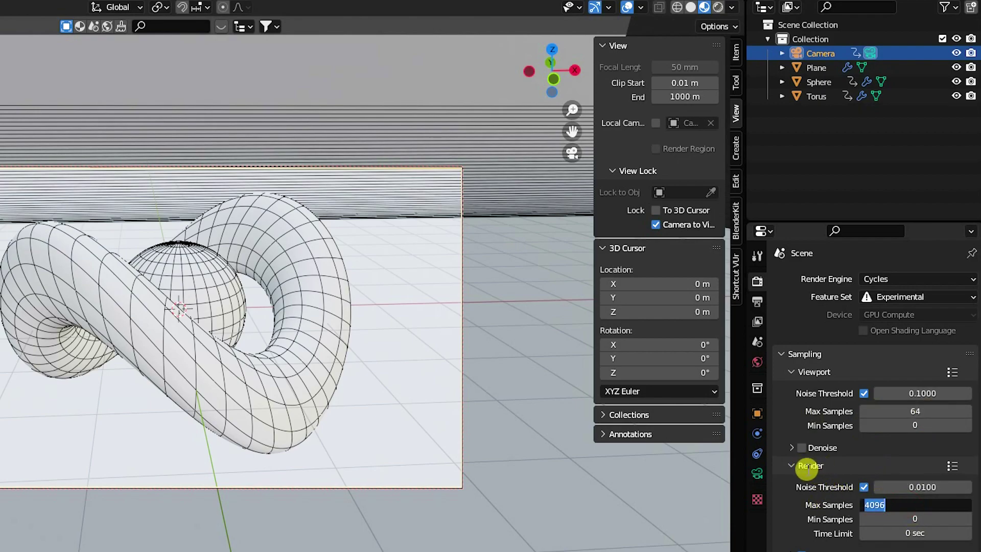
text(128)
key(Return)
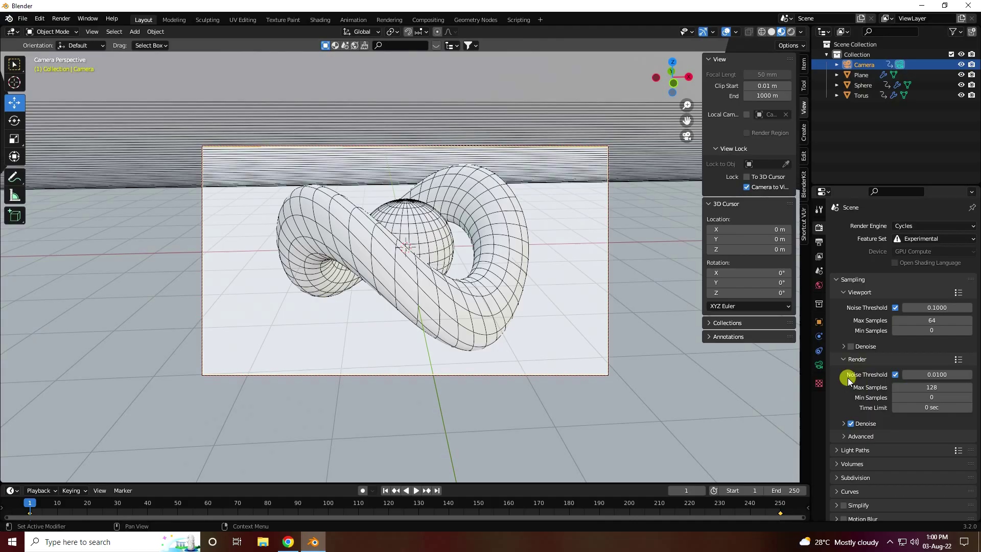
- Give the backdrop plane a new material with a black base color
scroll(792, 492, down, 5)
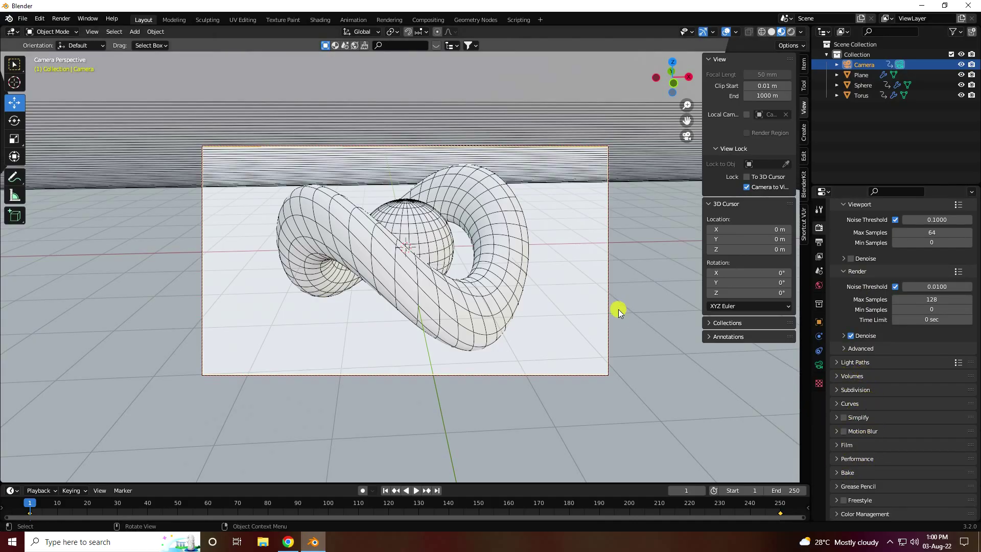
click(553, 214)
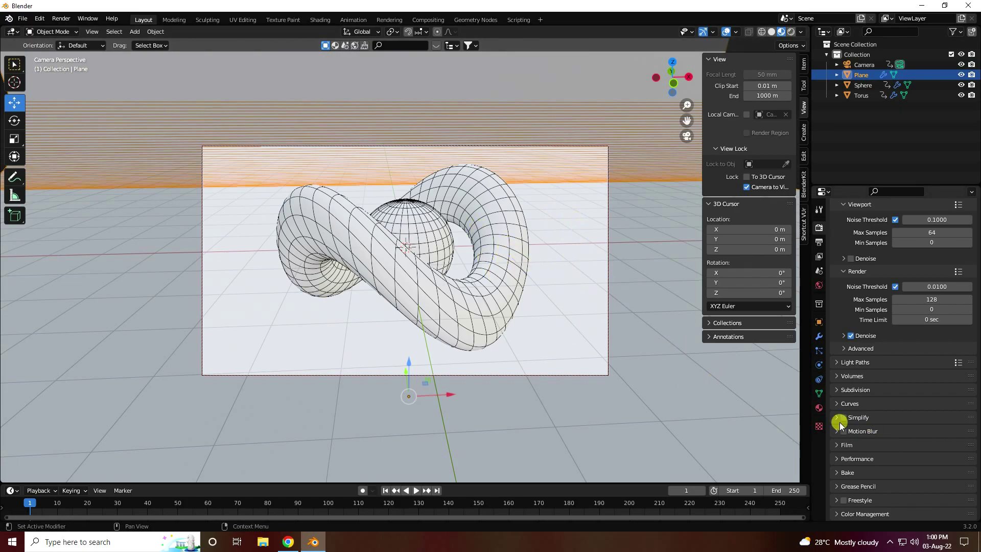
click(819, 411)
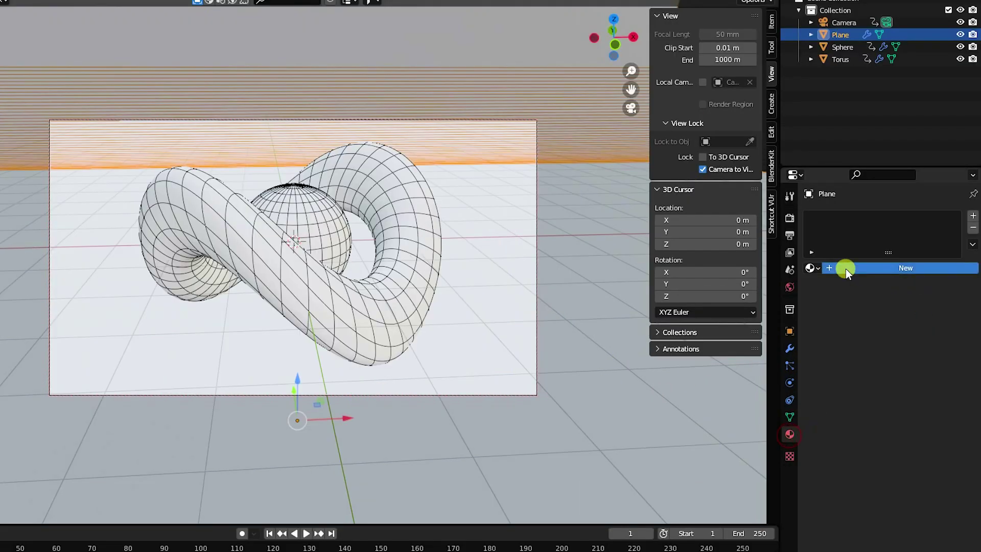
click(865, 270)
click(903, 378)
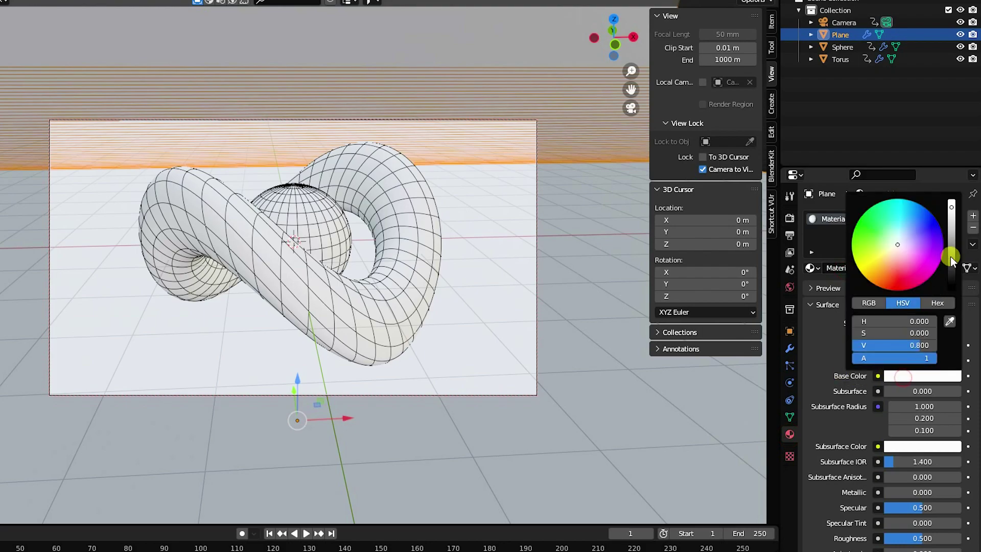
drag(950, 256, 955, 290)
- Set the plane material's Metallic to 0.5 and its Roughness to 0.8
scroll(844, 470, down, 3)
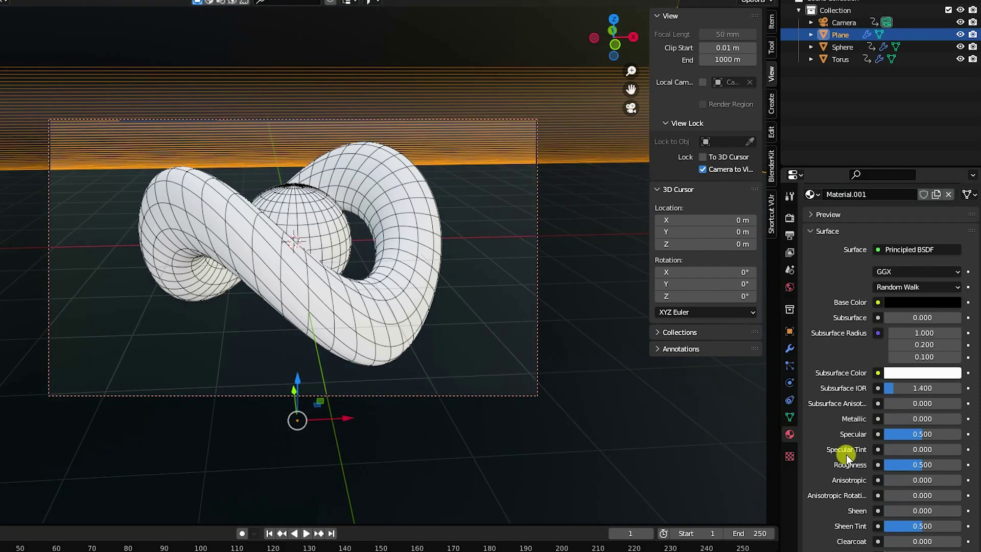
click(913, 415)
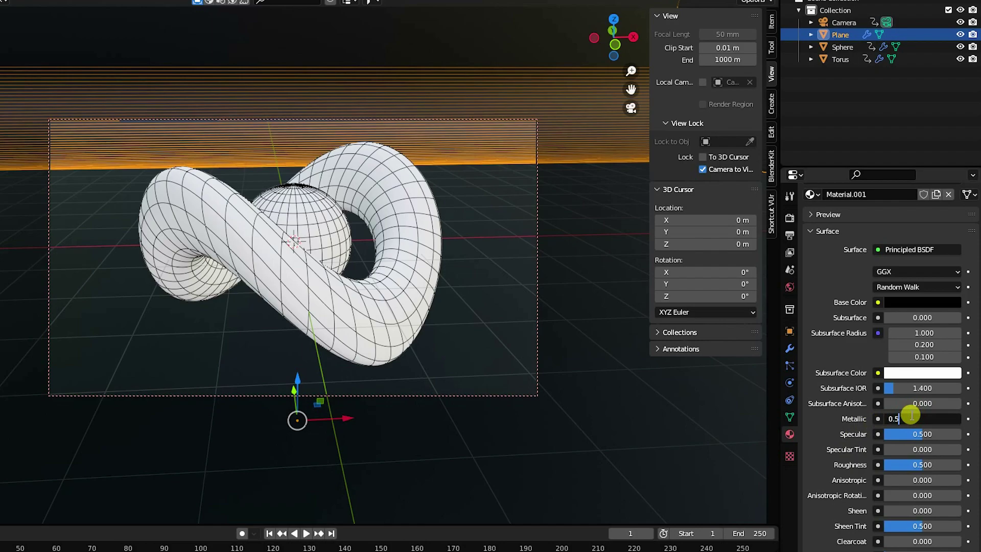
key(Return)
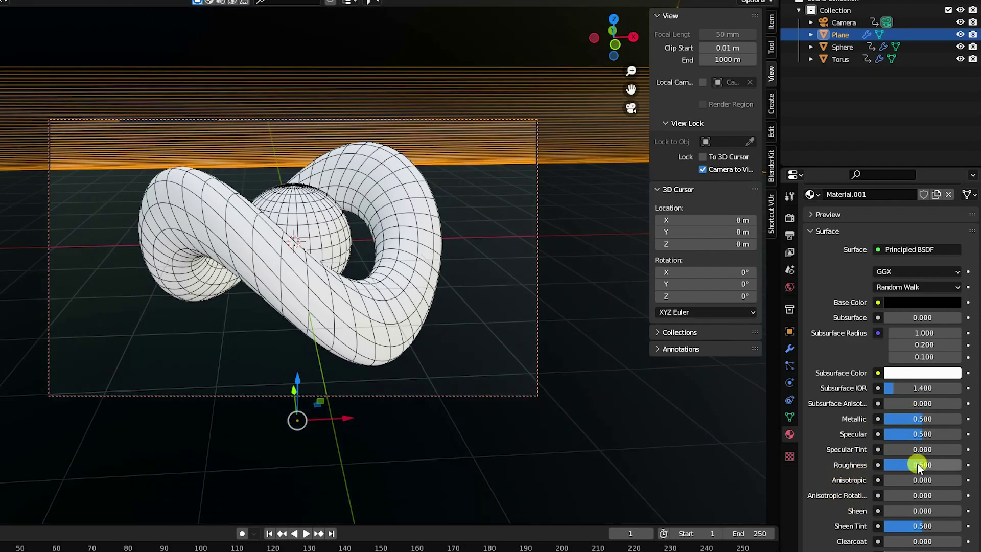
mouse_move(917, 464)
mouse_down()
mouse_move(894, 465)
mouse_move(943, 465)
mouse_up()
text(0.8)
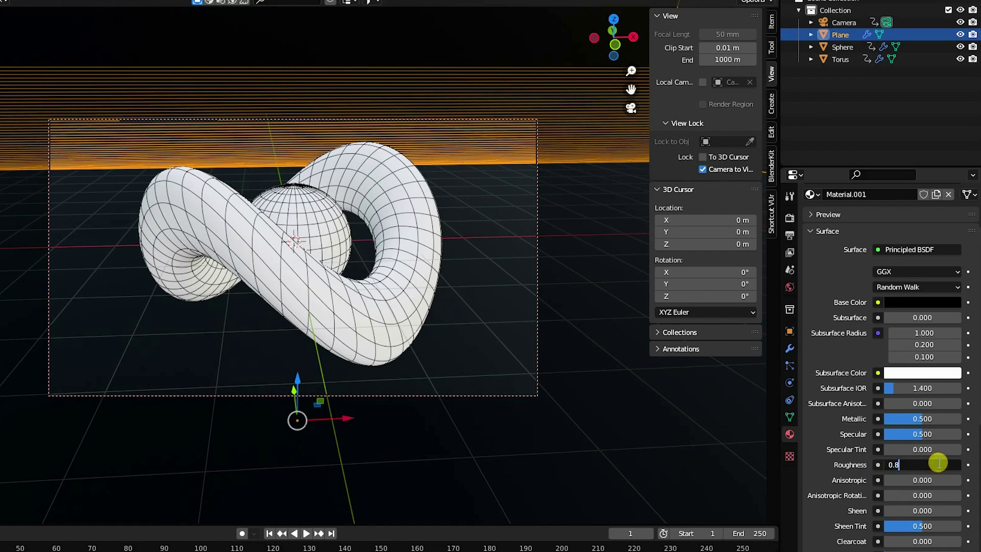
key(Return)
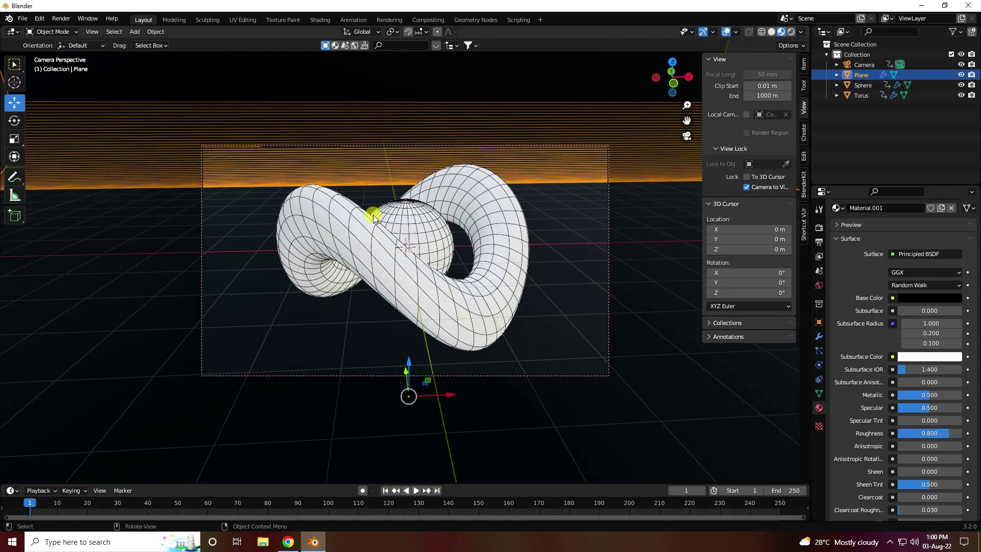
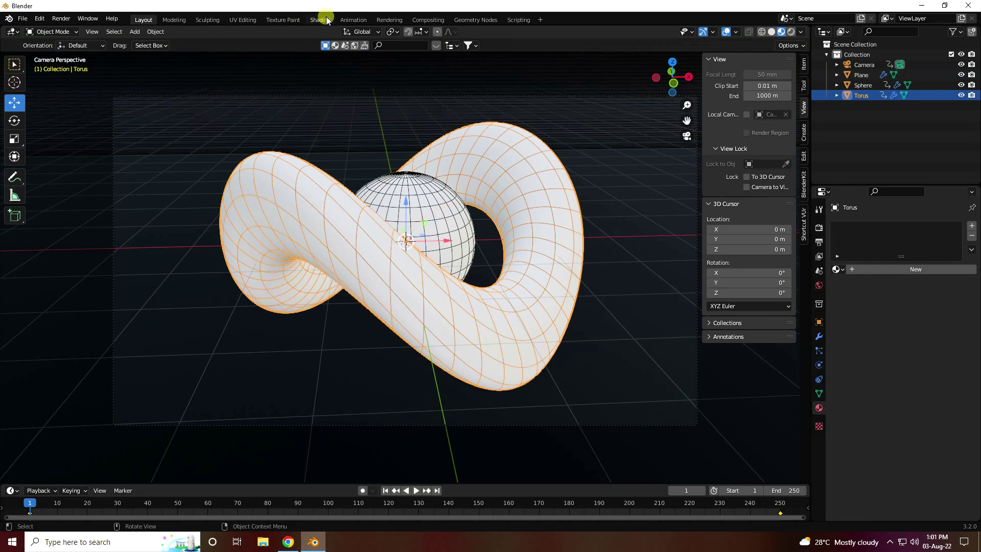
- Switch to the Shading workspace and create a new material for the torus
click(323, 19)
scroll(480, 210, up, 3)
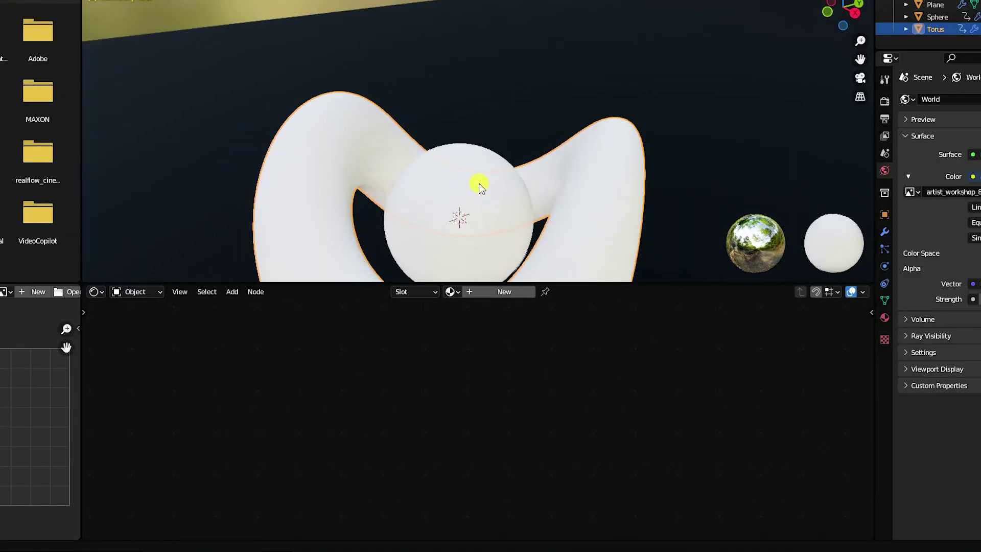
middle_drag(480, 187, 512, 185)
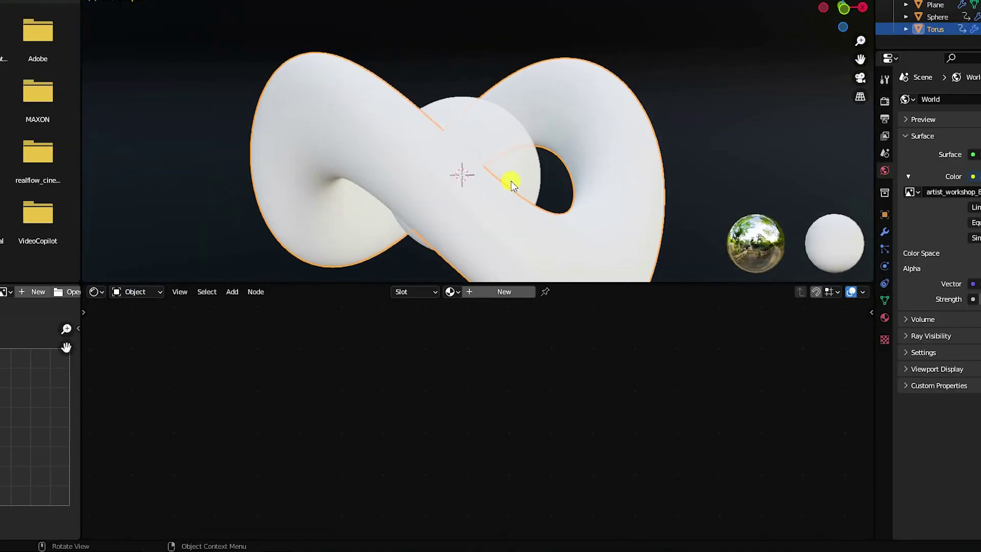
click(480, 290)
middle_drag(479, 311, 428, 440)
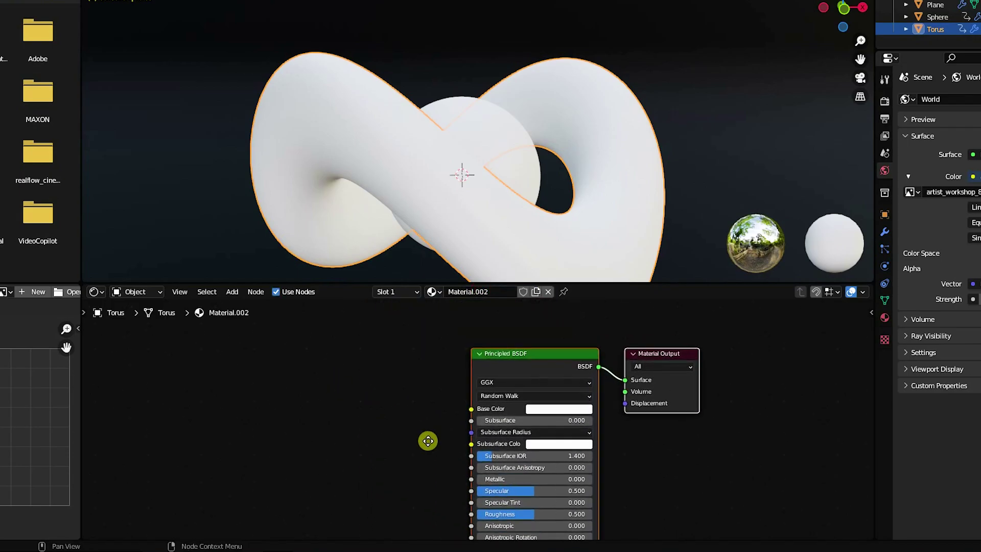
scroll(483, 358, up, 1)
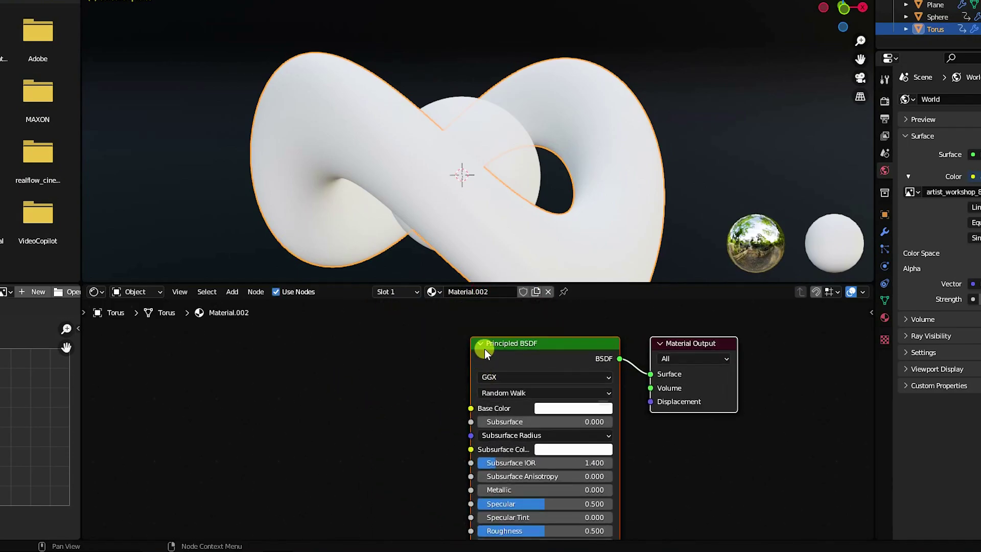
- Add connected Texture Coordinate, Mapping and Image Texture nodes to the torus's Principled BSDF with Node Wrangler, and move them clear of it
click(517, 342)
key(ctrl+t)
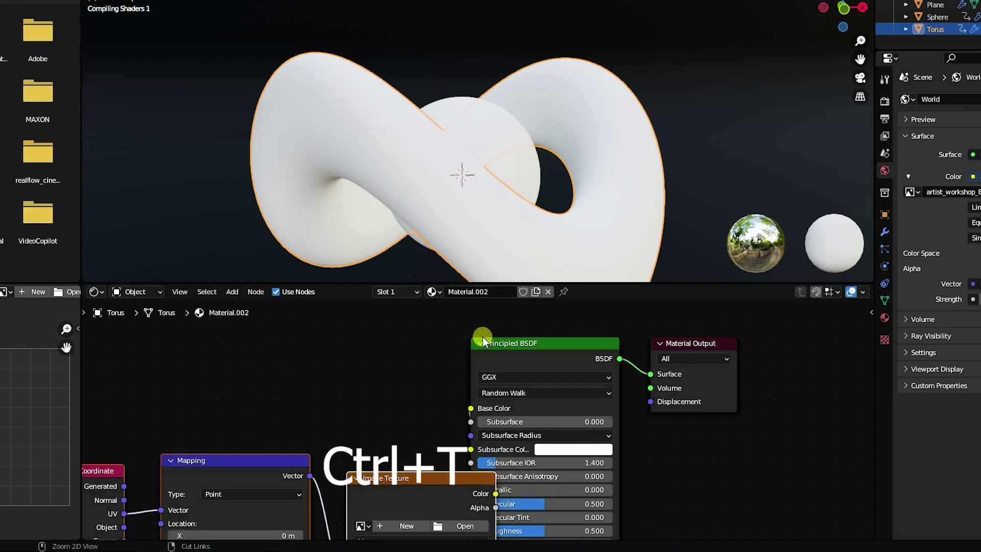
middle_drag(337, 398, 449, 361)
scroll(449, 361, down, 2)
drag(500, 419, 385, 345)
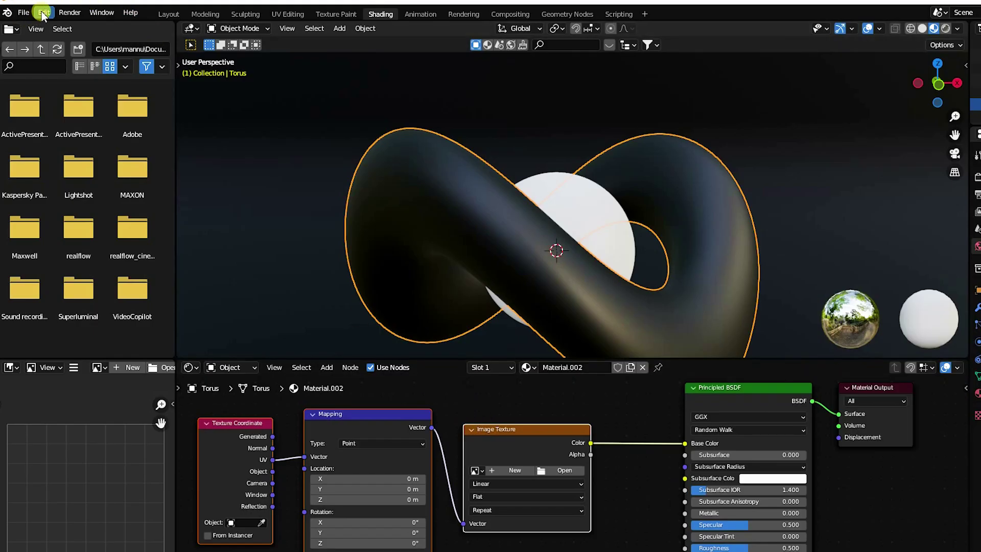
- Search the add-on preferences for "node" to check that Node Wrangler is enabled, and close the preferences
click(44, 13)
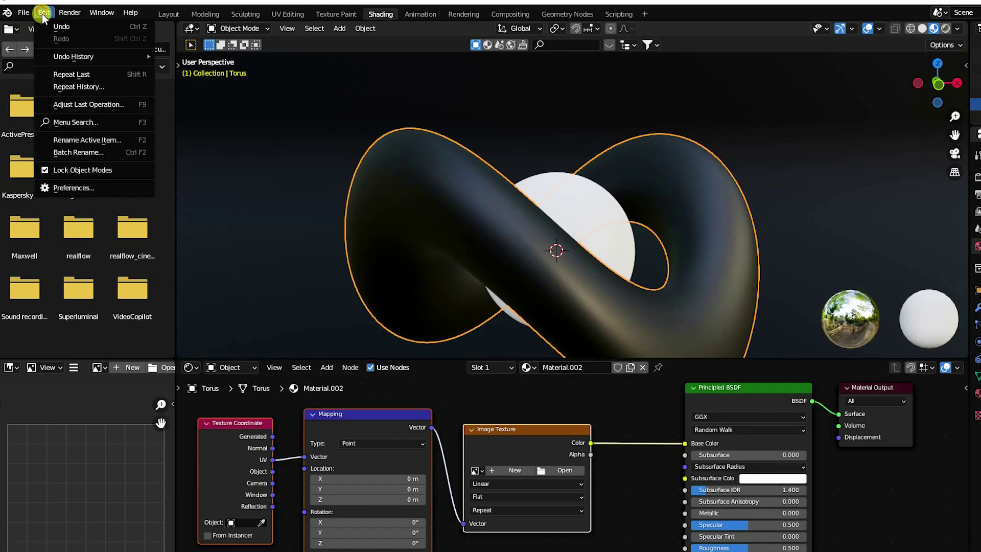
click(63, 185)
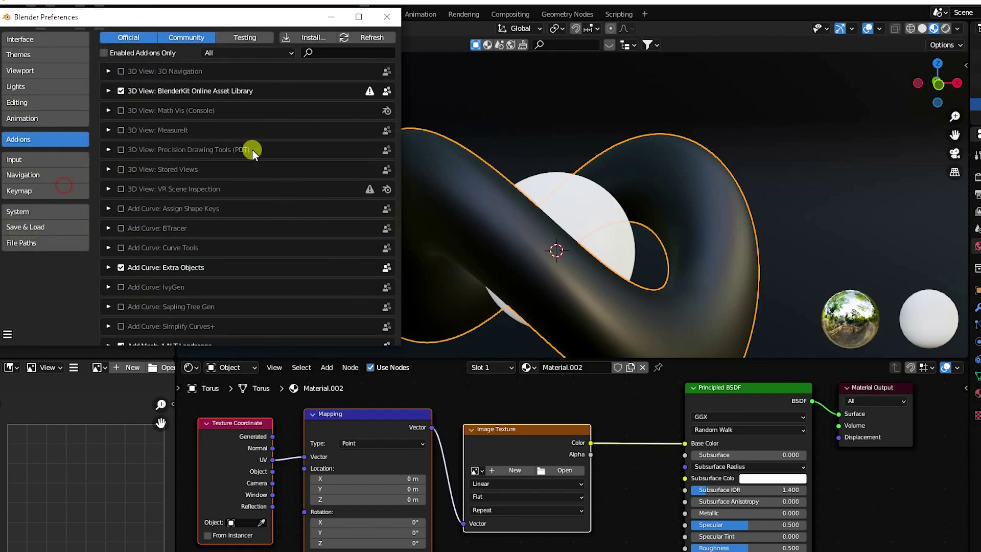
drag(208, 27, 306, 94)
click(424, 119)
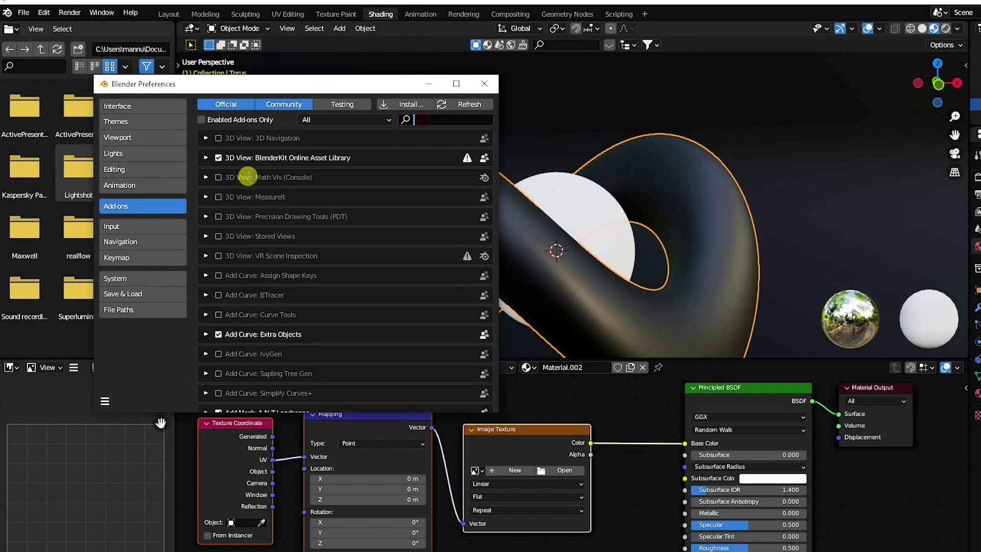
text(no)
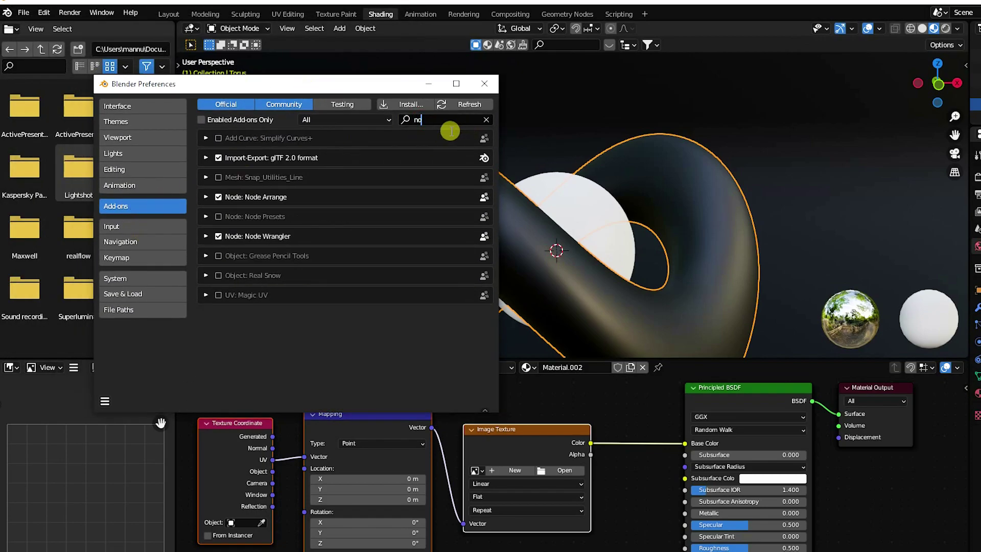
text(de)
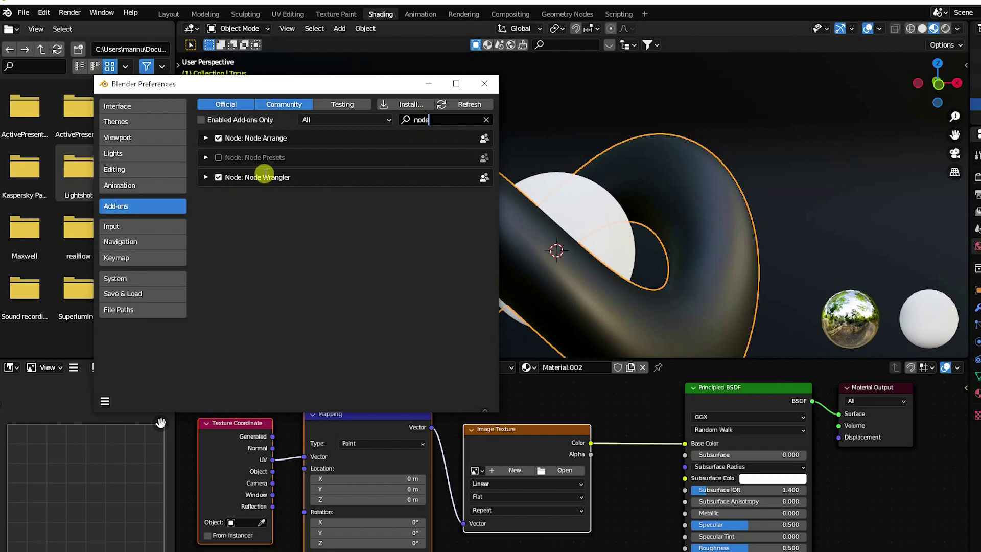
click(484, 84)
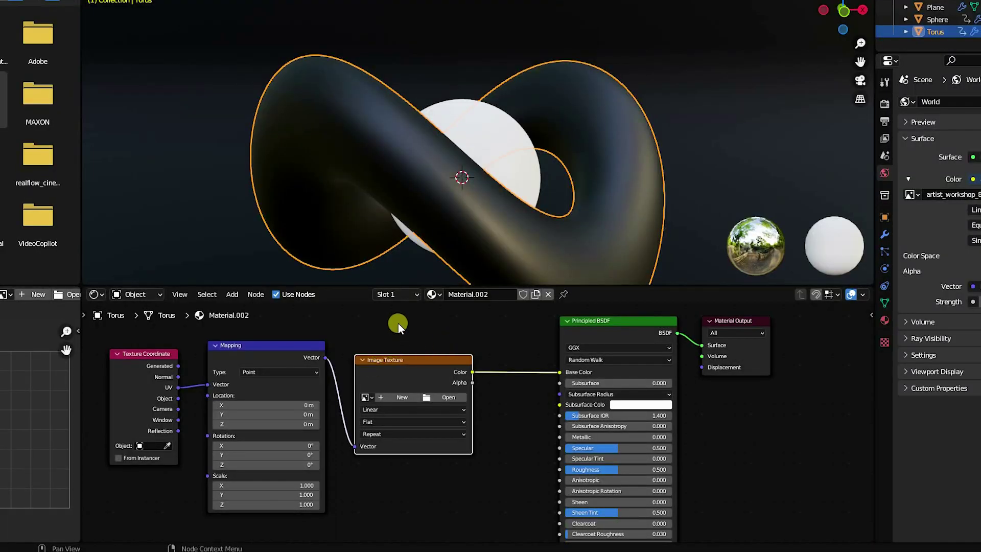
- Delete the Image Texture node from the torus material
key(x)
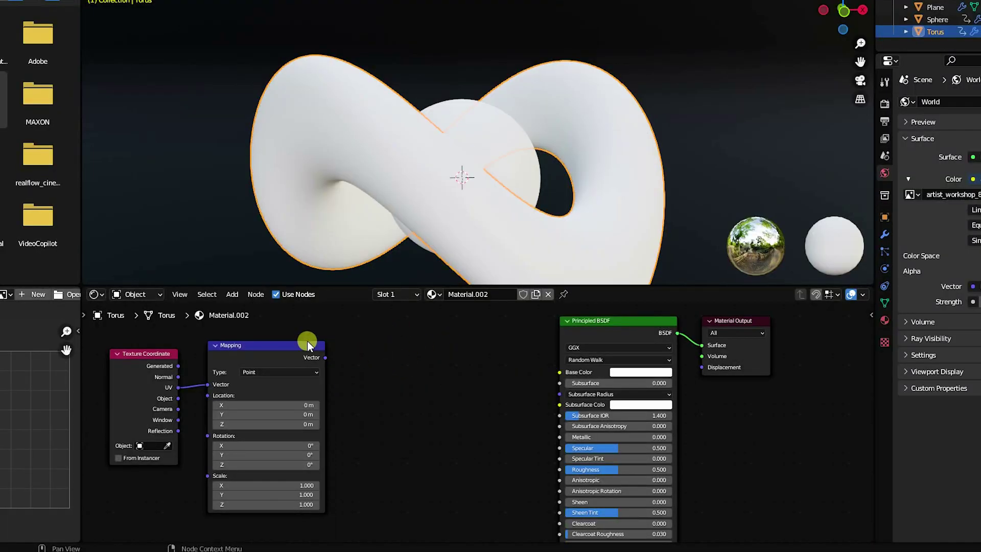
- Add a Wave Texture node to the torus material and place it directly after the Mapping node
click(232, 295)
click(249, 308)
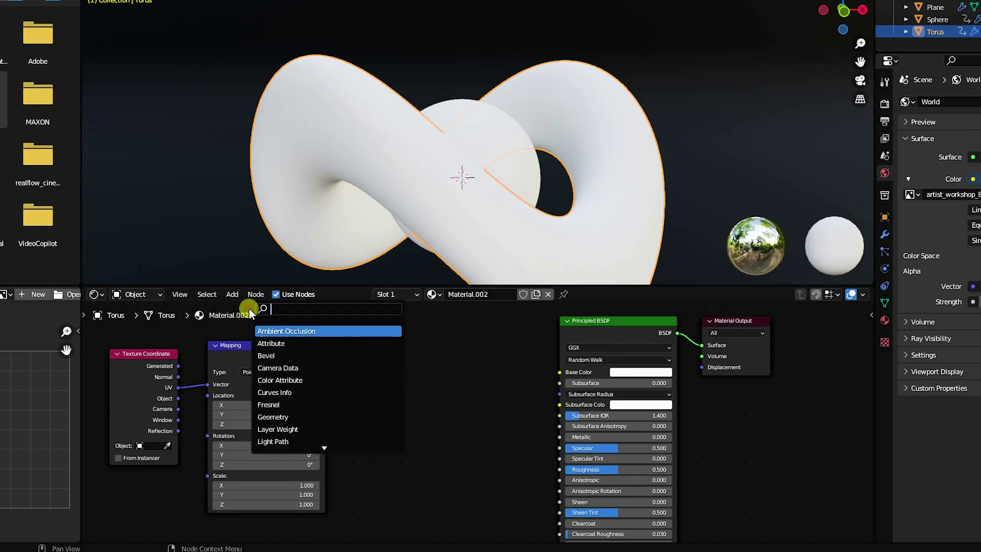
text(wa)
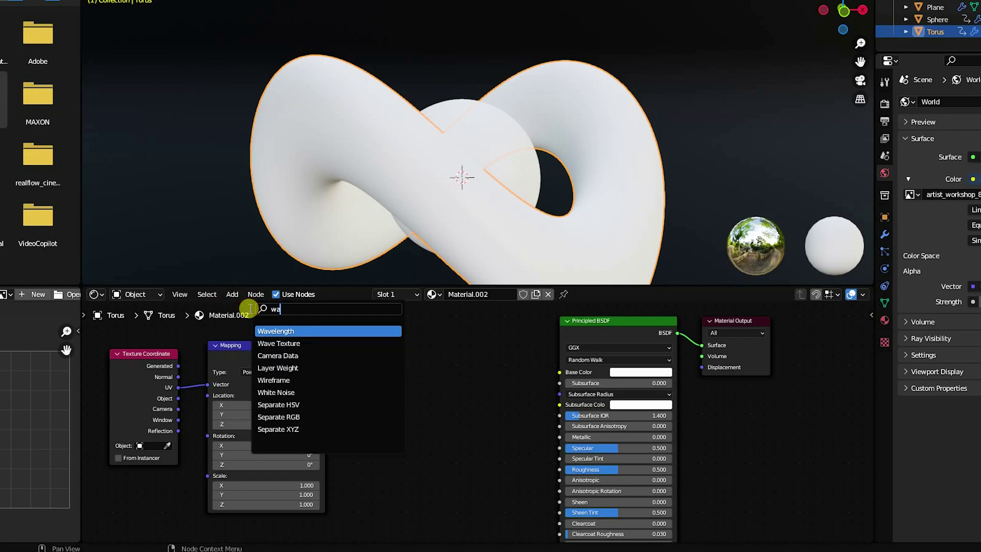
click(283, 344)
click(401, 383)
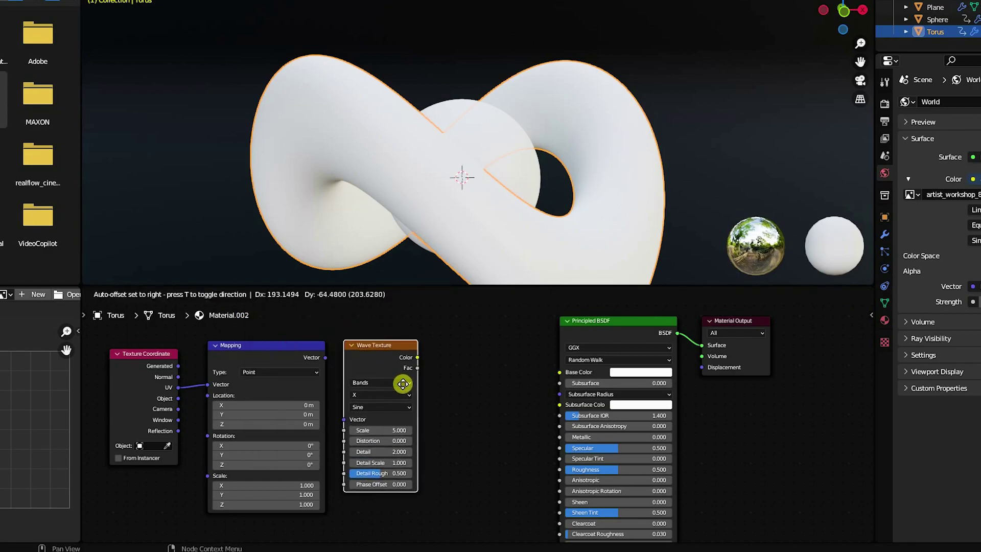
- Add a ColorRamp node and place it between the Wave Texture and the Principled BSDF
click(232, 295)
click(252, 309)
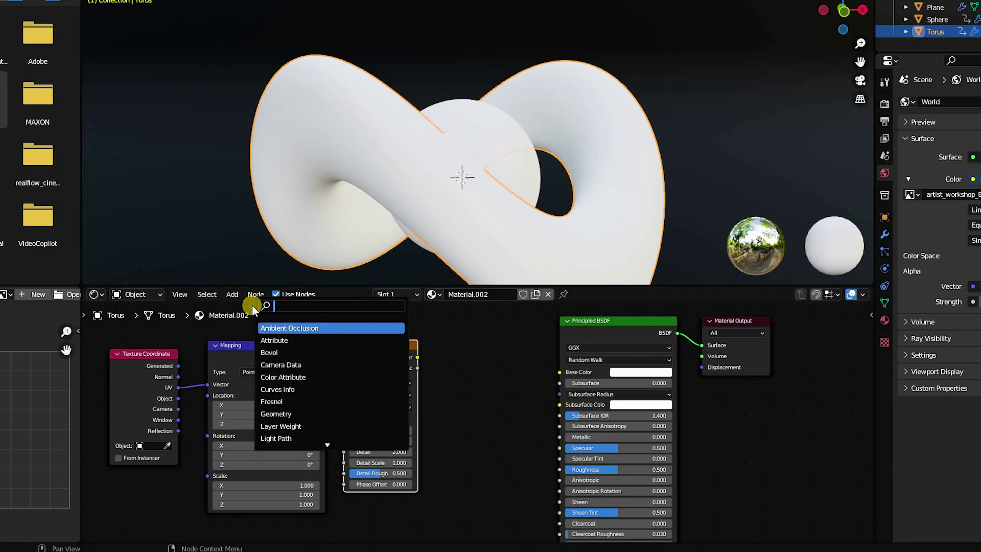
text(color)
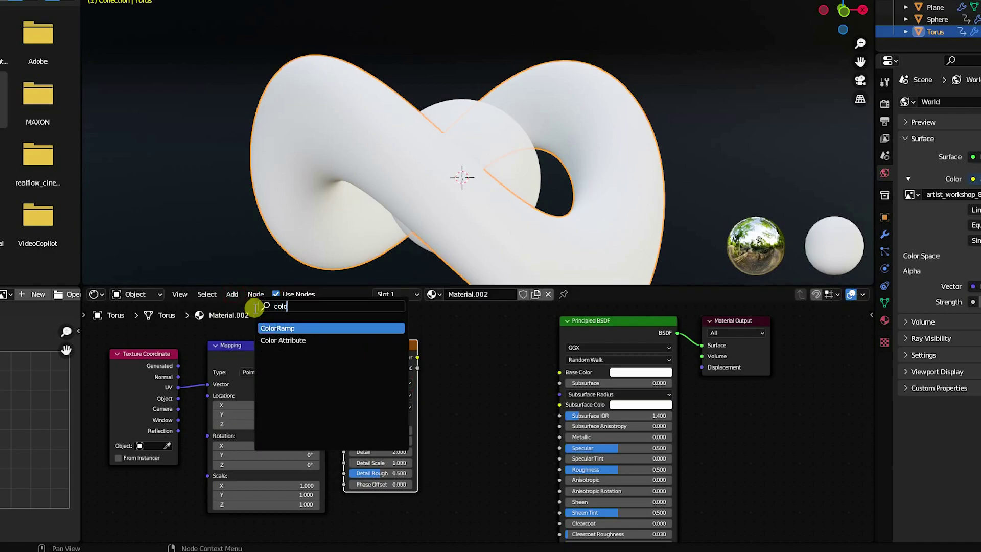
click(293, 329)
click(506, 377)
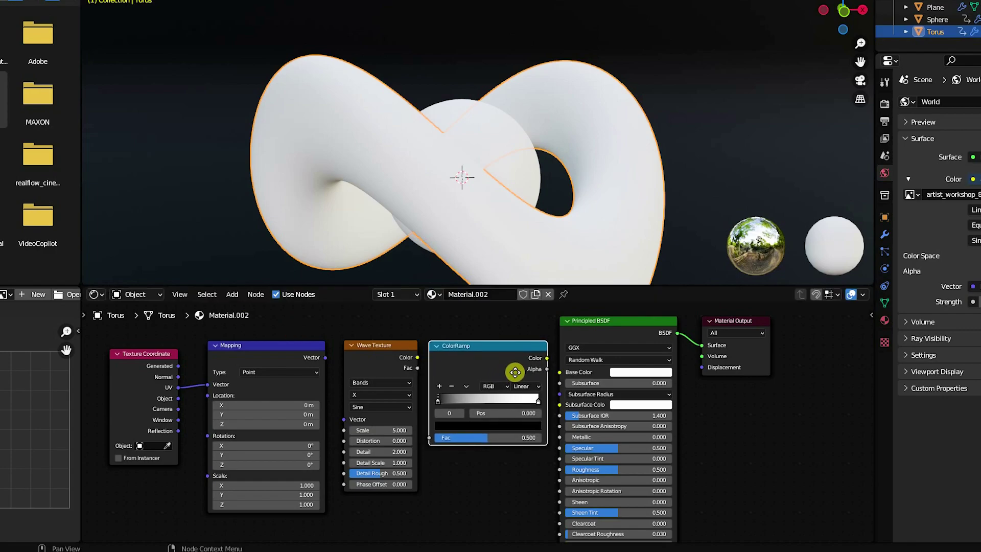
- Space out the Mapping, Texture Coordinate and Wave Texture nodes so there are clear gaps between them
scroll(511, 378, down, 1)
drag(307, 361, 296, 362)
drag(209, 364, 192, 365)
drag(378, 359, 368, 360)
- Link the Texture Coordinate's Generated output to the Mapping's Vector input, and the Mapping's Vector output to the Wave Texture's Vector input
scroll(298, 367, up, 3)
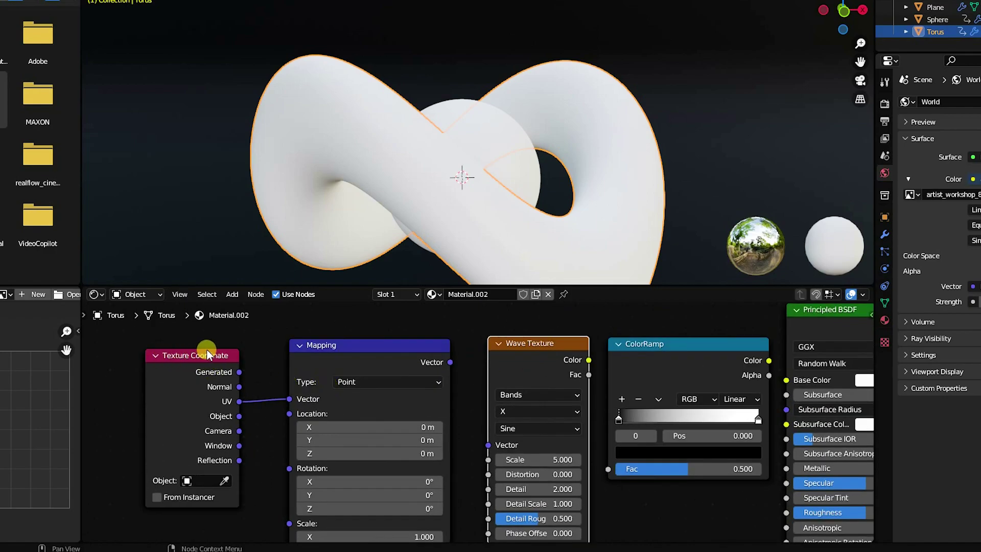
drag(244, 377, 289, 398)
middle_drag(298, 407, 190, 380)
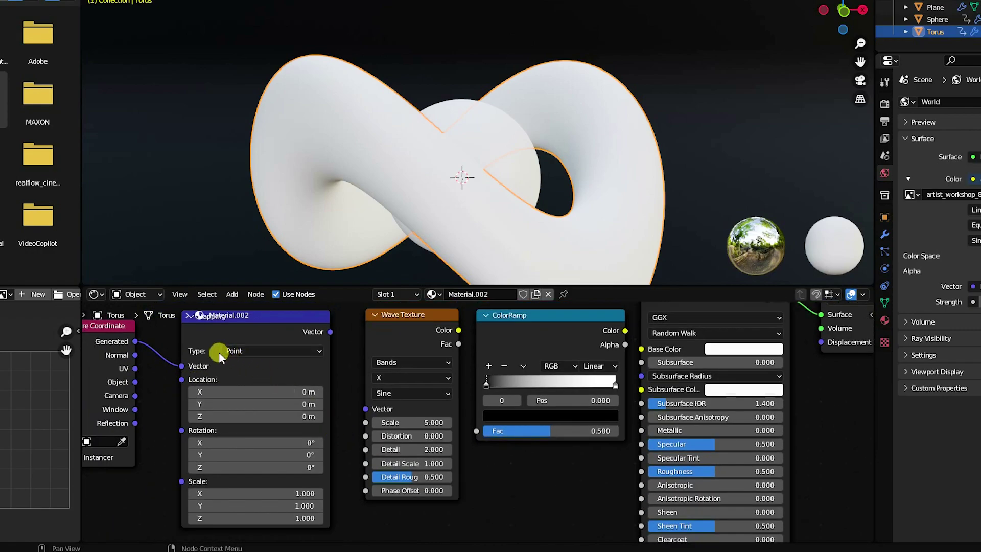
middle_drag(218, 351, 209, 362)
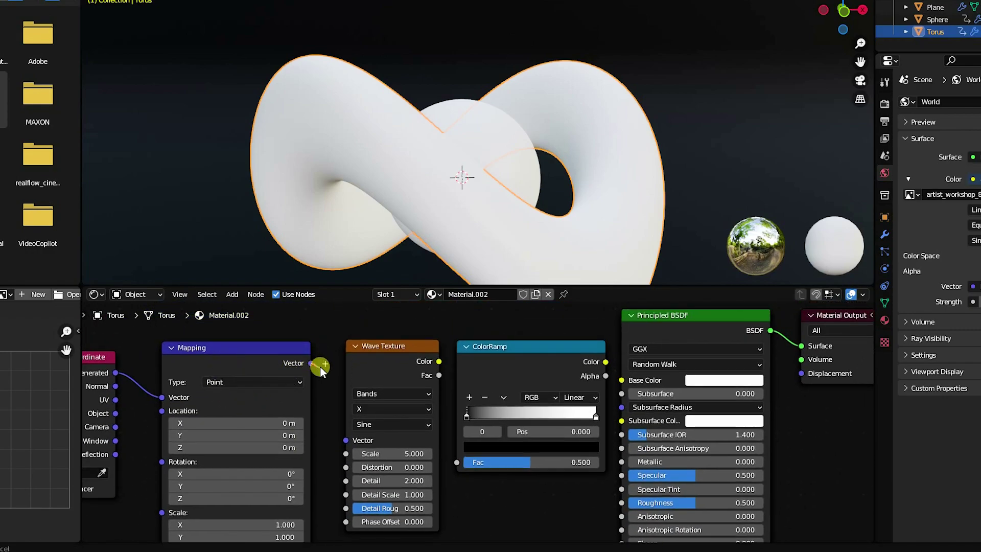
drag(345, 440, 346, 439)
scroll(399, 388, up, 1)
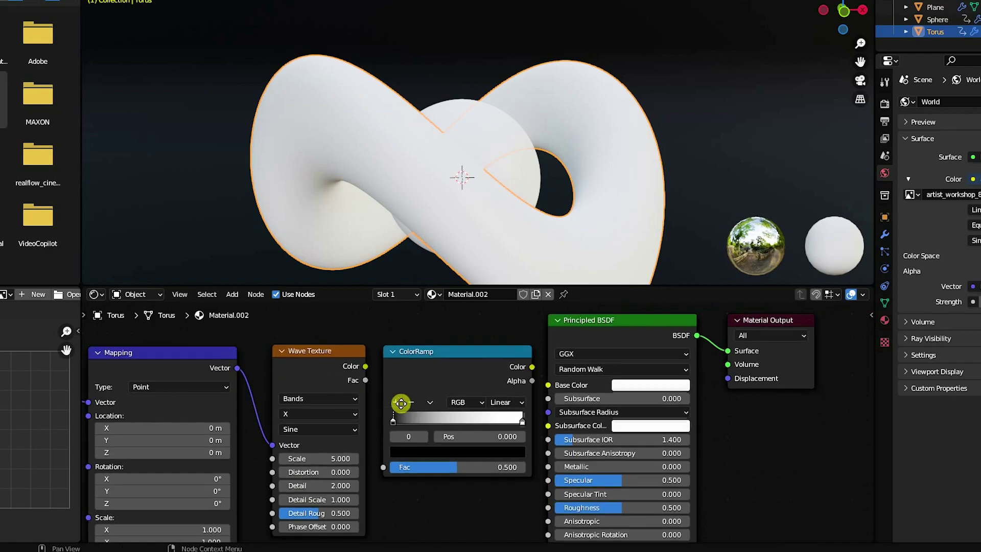
- Link the Wave Texture's Color to the ColorRamp's Fac, and the ColorRamp's Color to the Principled BSDF's Base Color
middle_drag(401, 403, 366, 393)
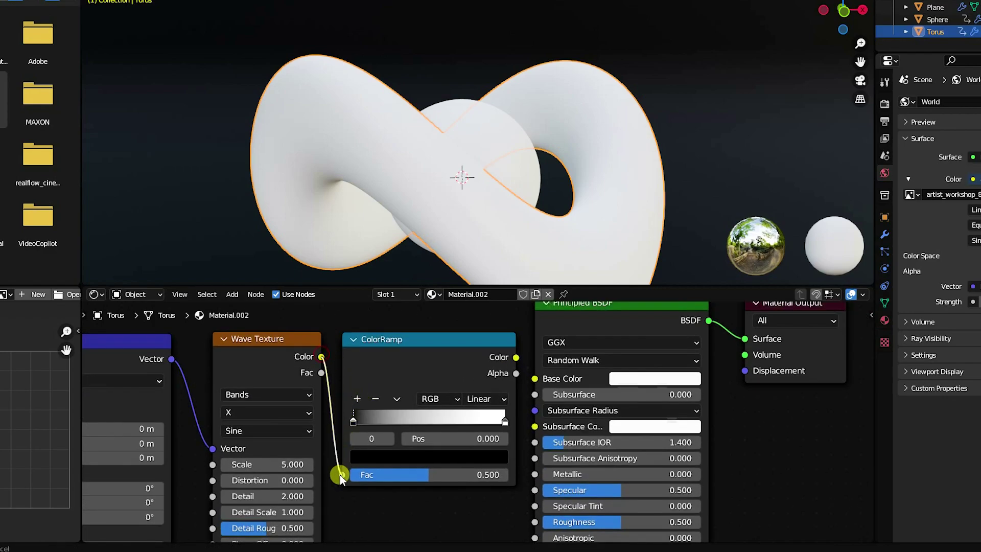
drag(339, 473, 339, 481)
middle_drag(424, 384, 328, 367)
scroll(329, 368, up, 1)
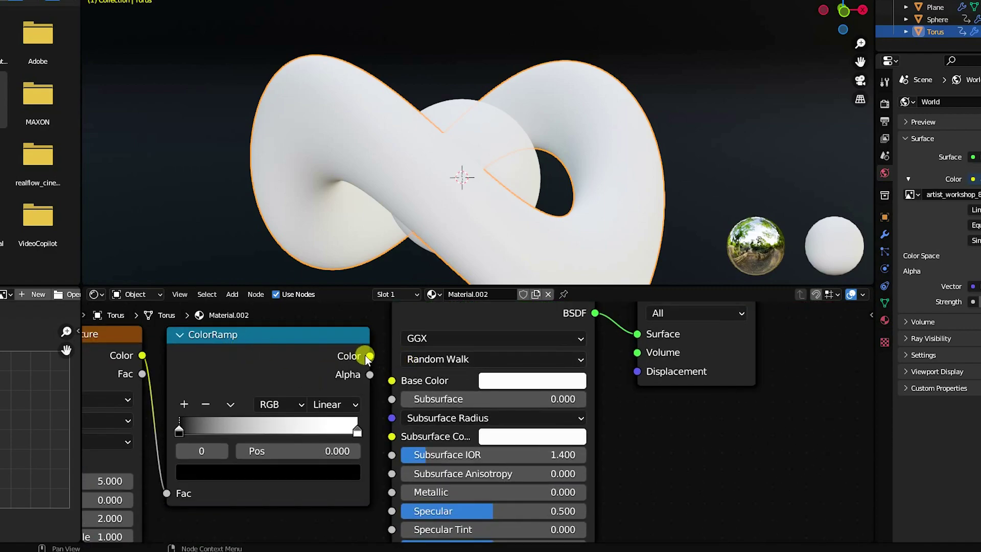
drag(367, 358, 406, 382)
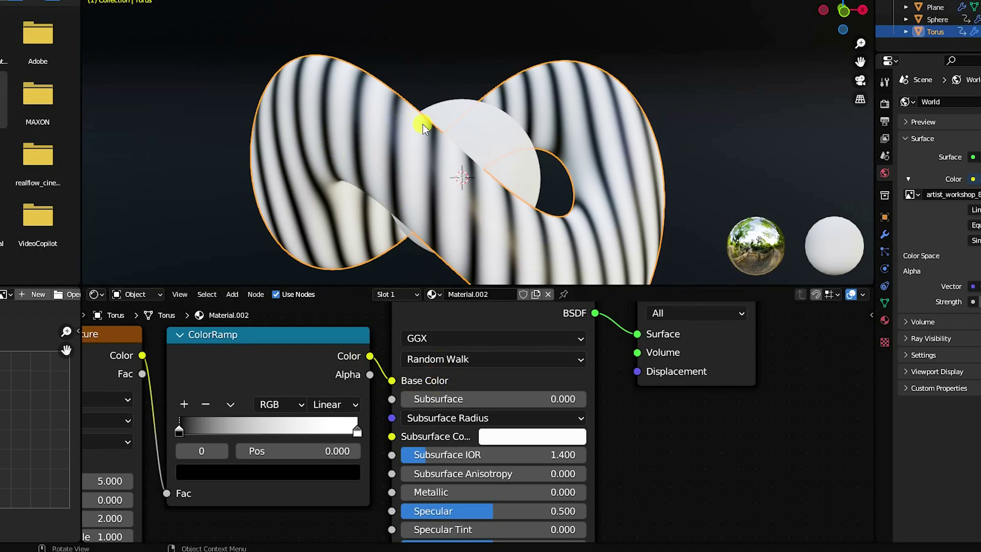
scroll(379, 153, up, 3)
scroll(407, 153, down, 2)
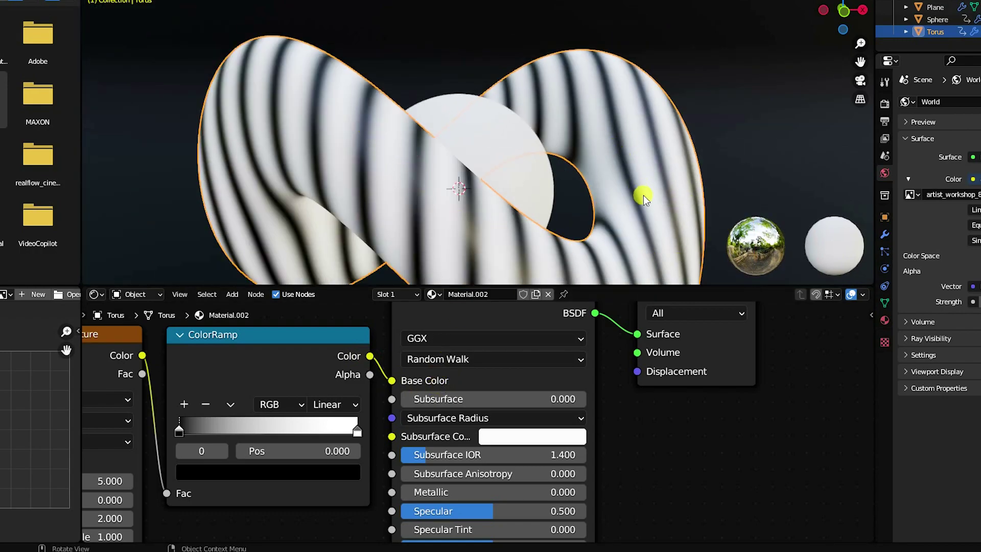
scroll(648, 212, down, 3)
scroll(460, 163, up, 1)
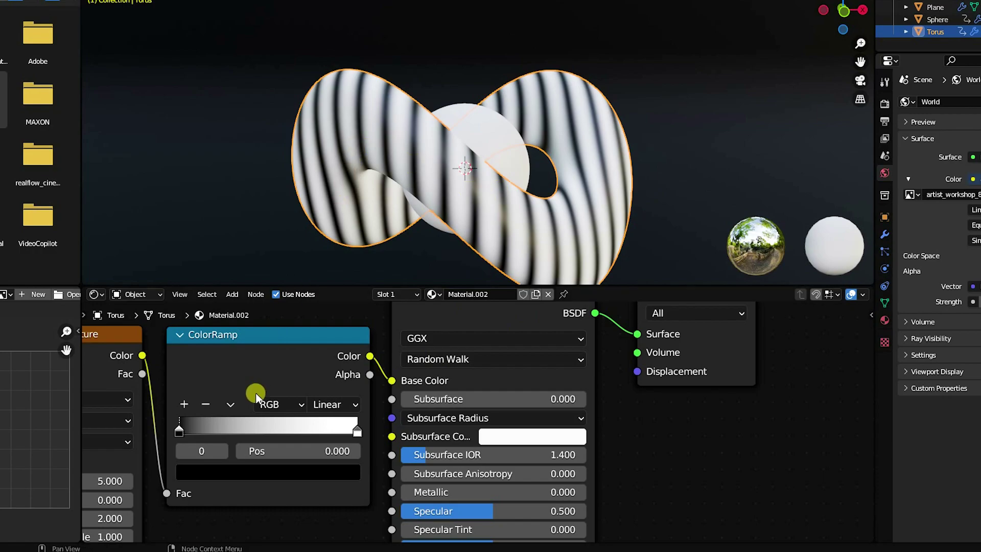
- Set the Mapping node's Y rotation to 90° so the stripes follow the length of the torus
middle_drag(274, 508, 719, 408)
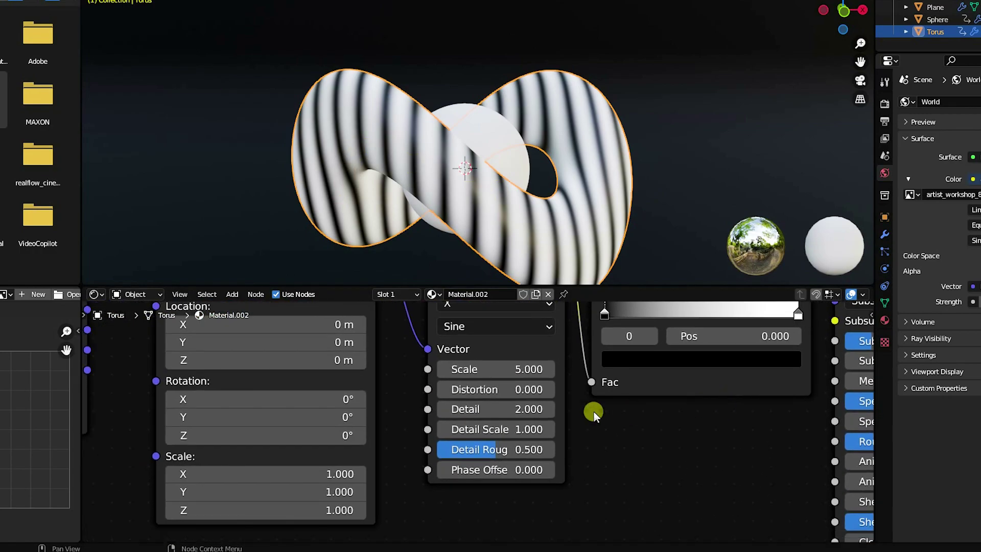
scroll(214, 388, down, 3)
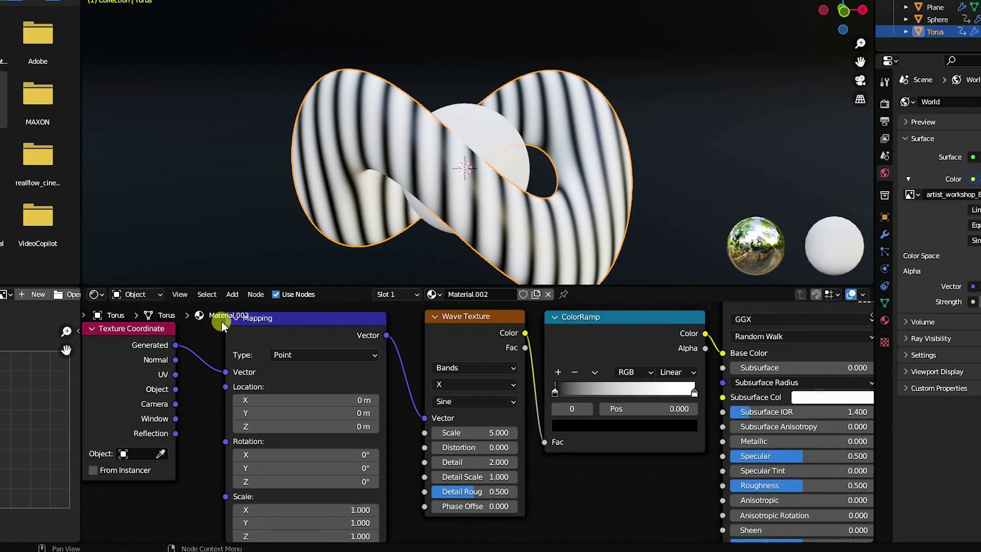
double_click(263, 466)
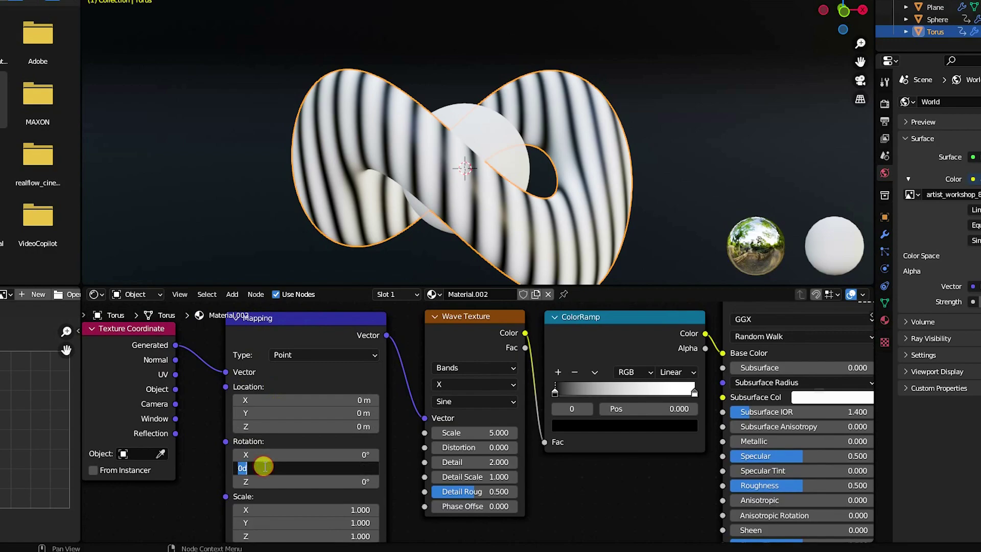
text(90)
key(Return)
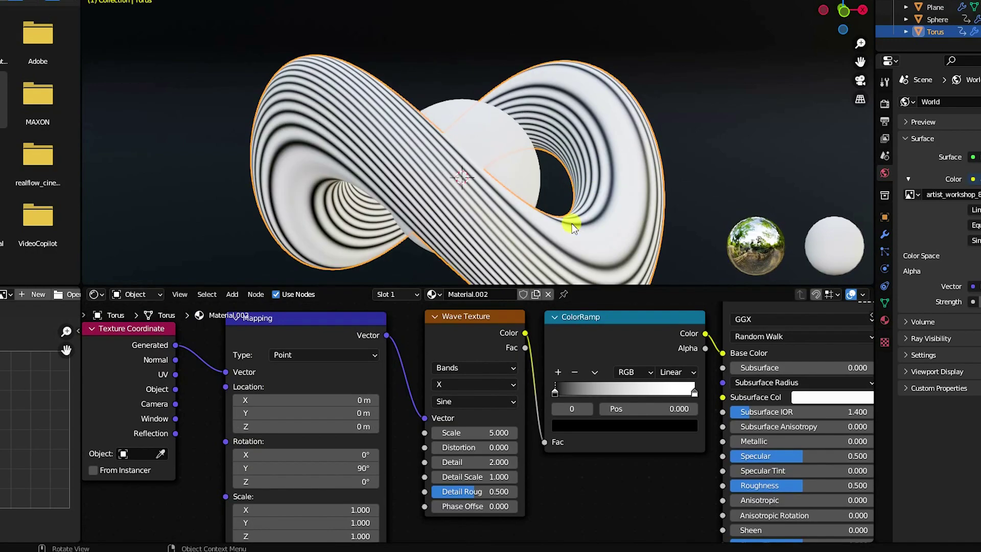
scroll(489, 214, up, 3)
scroll(399, 176, down, 3)
drag(862, 62, 386, 202)
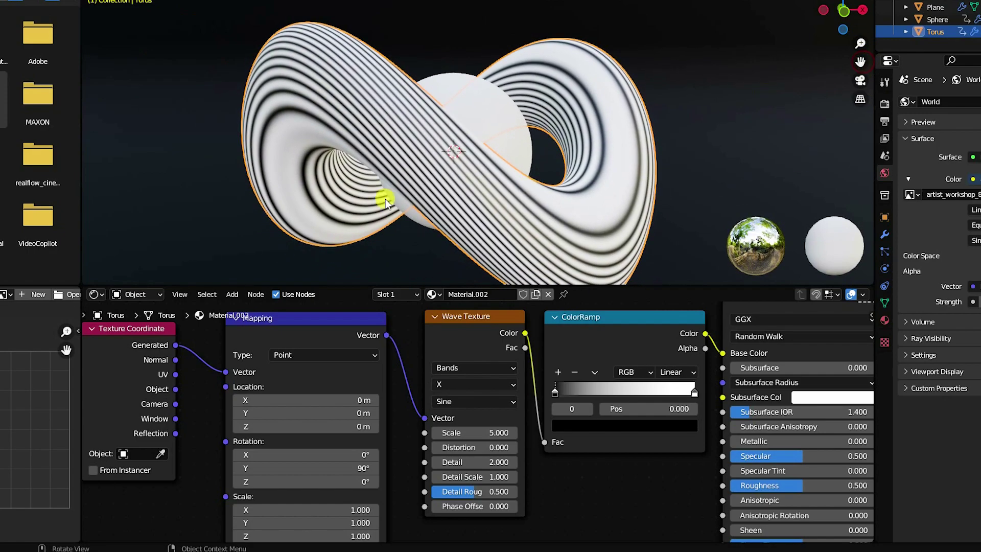
- Set the Wave Texture's Detail to 1
middle_drag(583, 494, 508, 501)
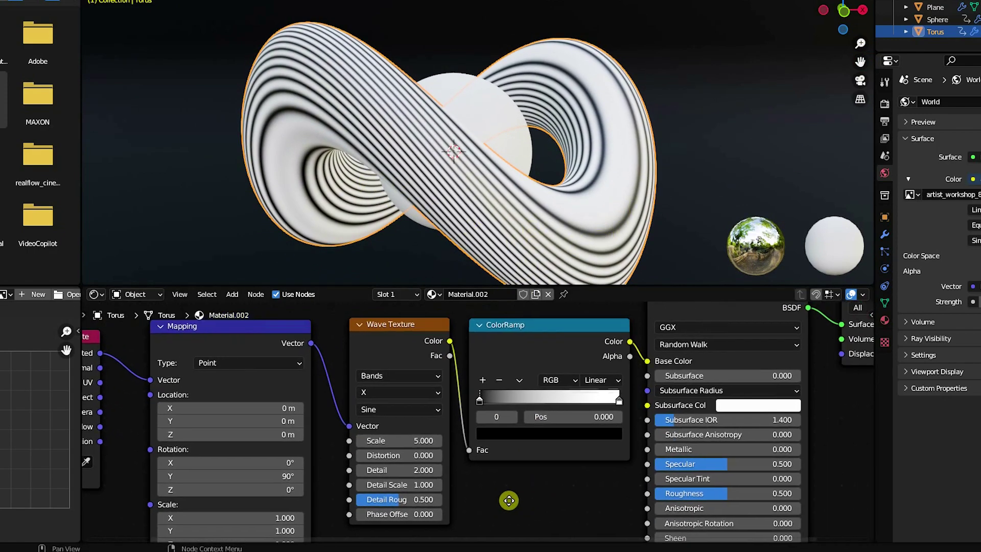
click(409, 469)
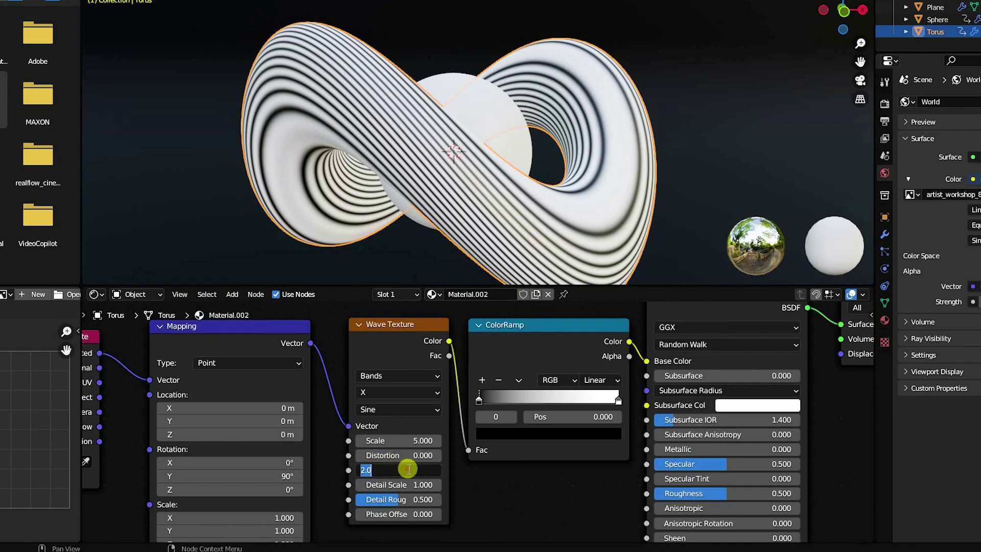
text(1)
key(Return)
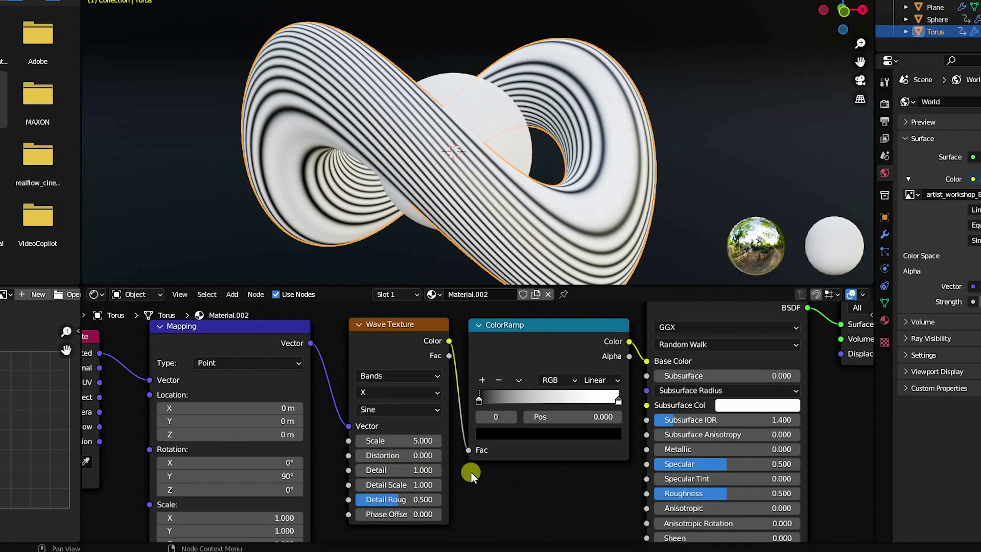
- Set the ColorRamp's first stop from black to purple with the hex colour #8A2387
middle_drag(503, 416, 358, 444)
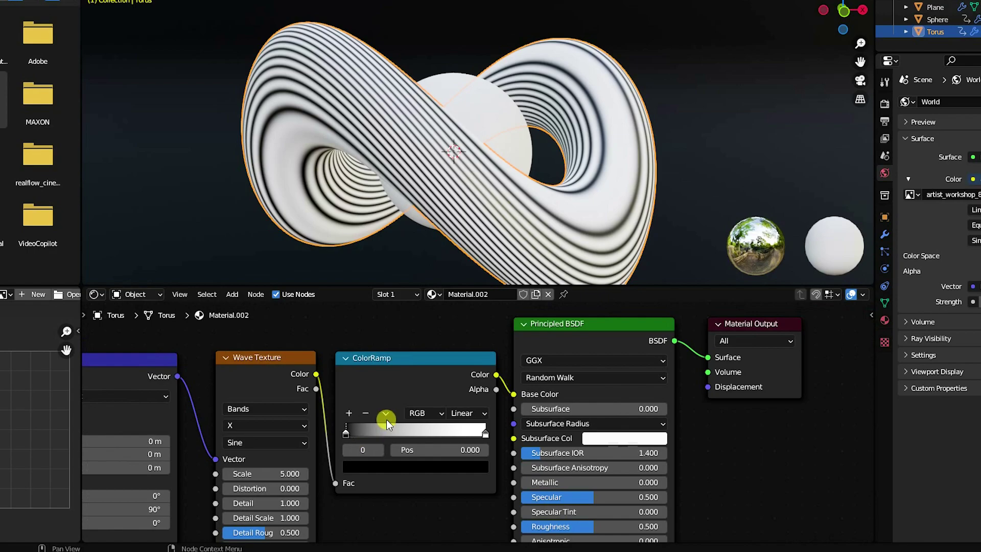
scroll(332, 439, up, 2)
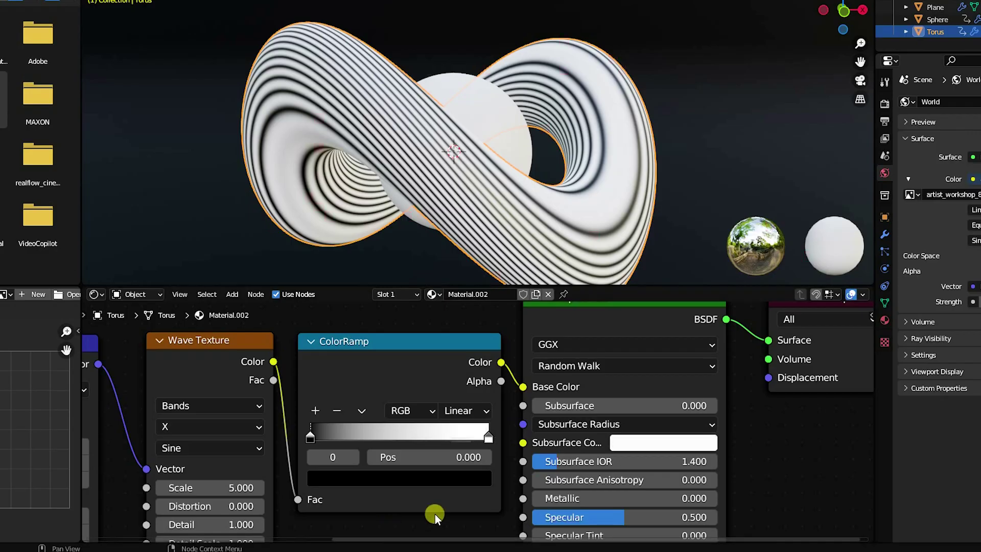
click(305, 440)
click(339, 478)
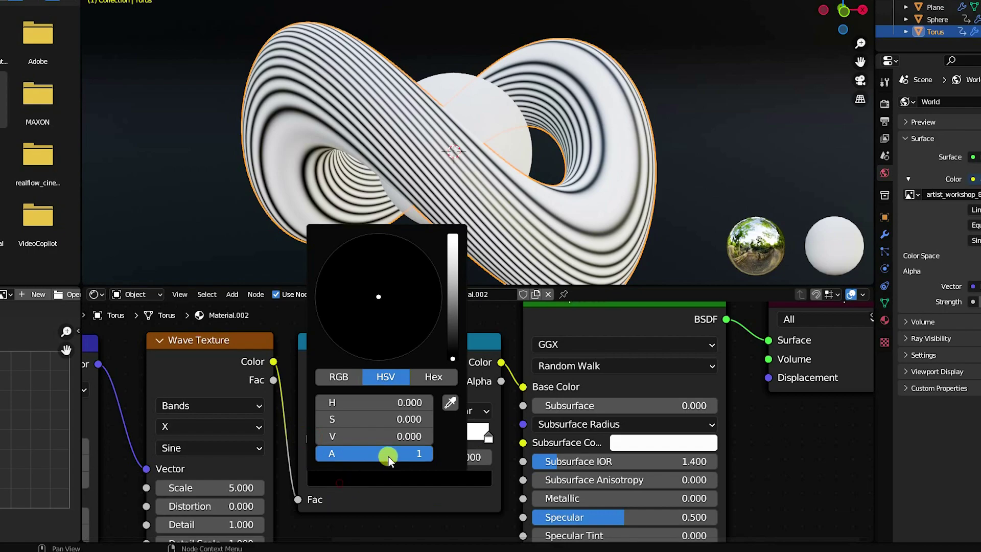
click(426, 377)
click(384, 404)
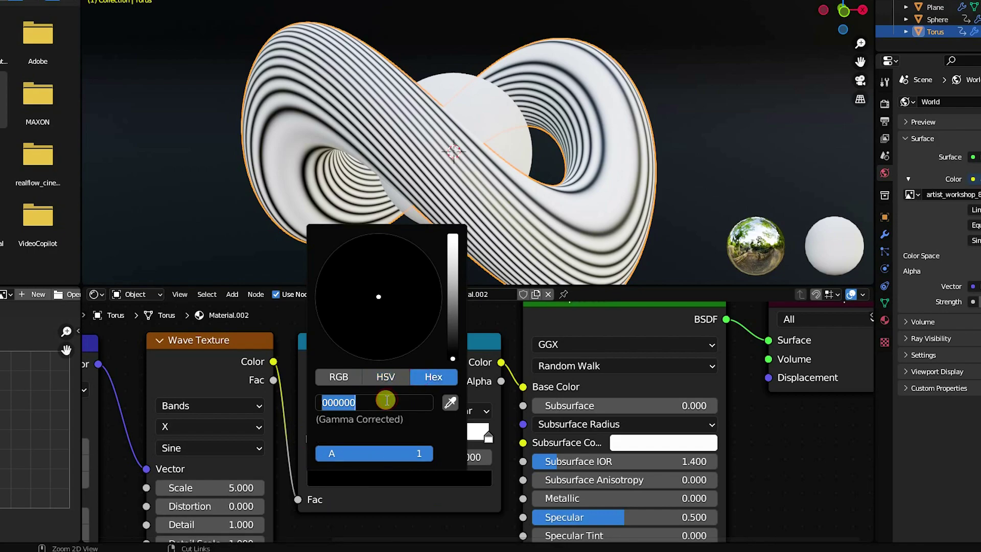
text(#BA23E8)
key(Return)
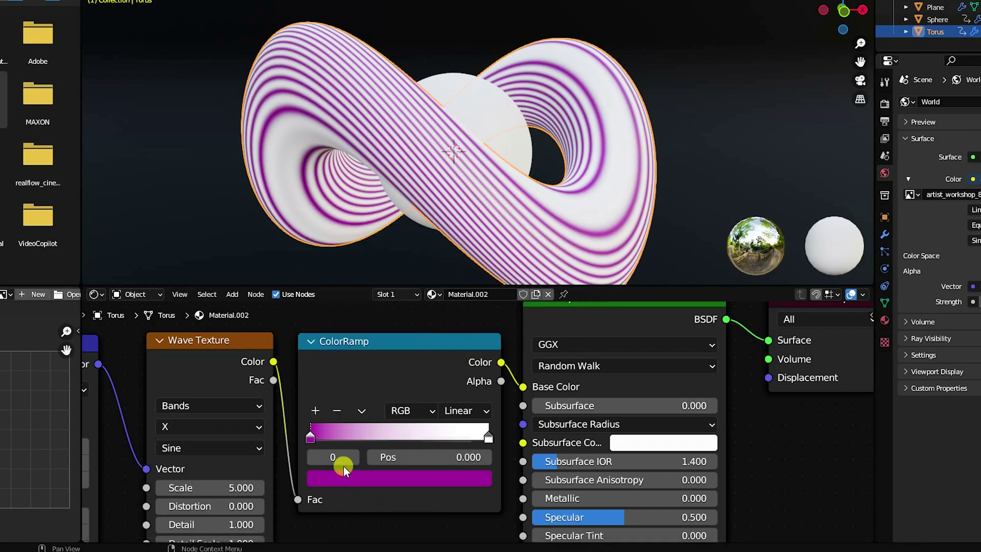
- Add three stops to the ColorRamp and spread them toward the white end, with the first two at about 0.33 and 0.69
click(315, 410)
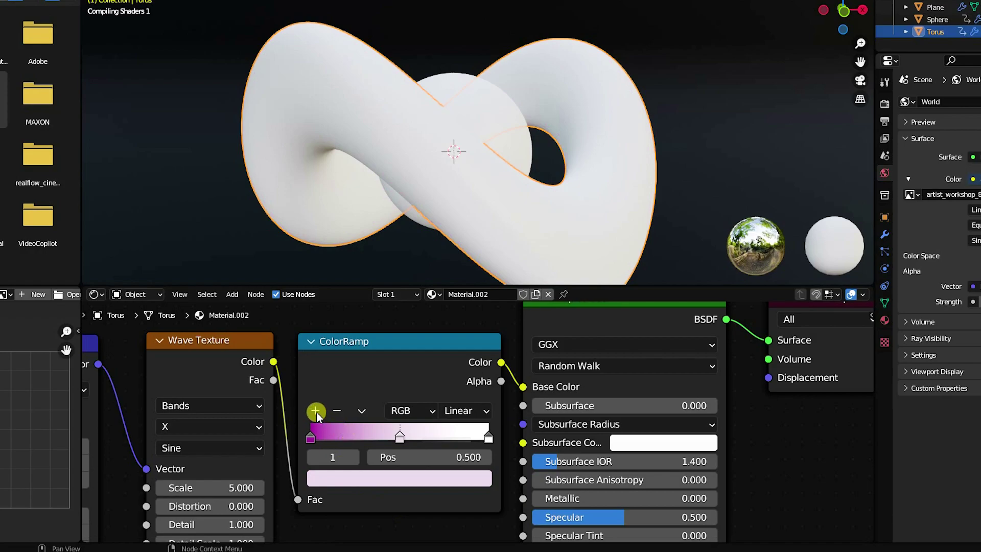
click(315, 410)
click(315, 410)
drag(401, 438, 469, 444)
drag(355, 437, 437, 439)
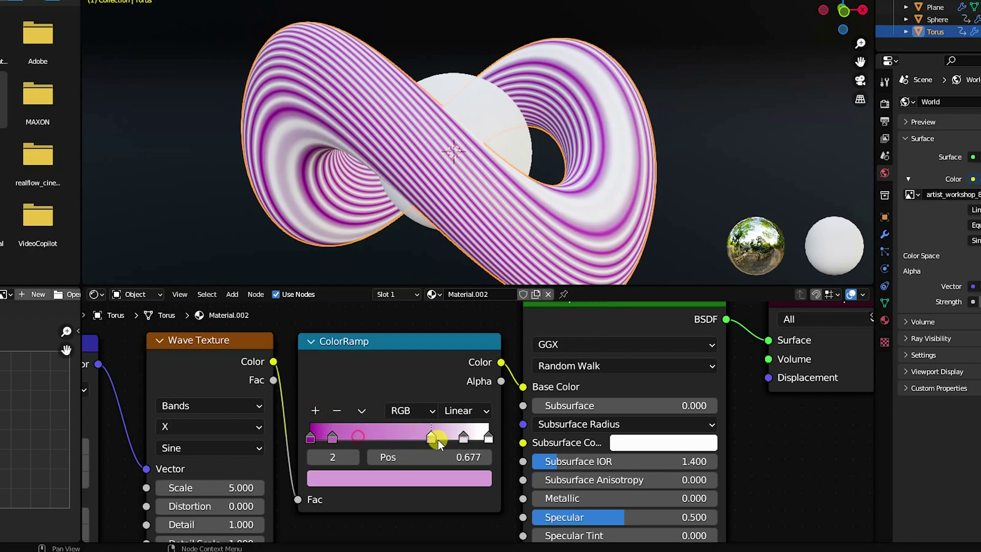
drag(333, 438, 372, 440)
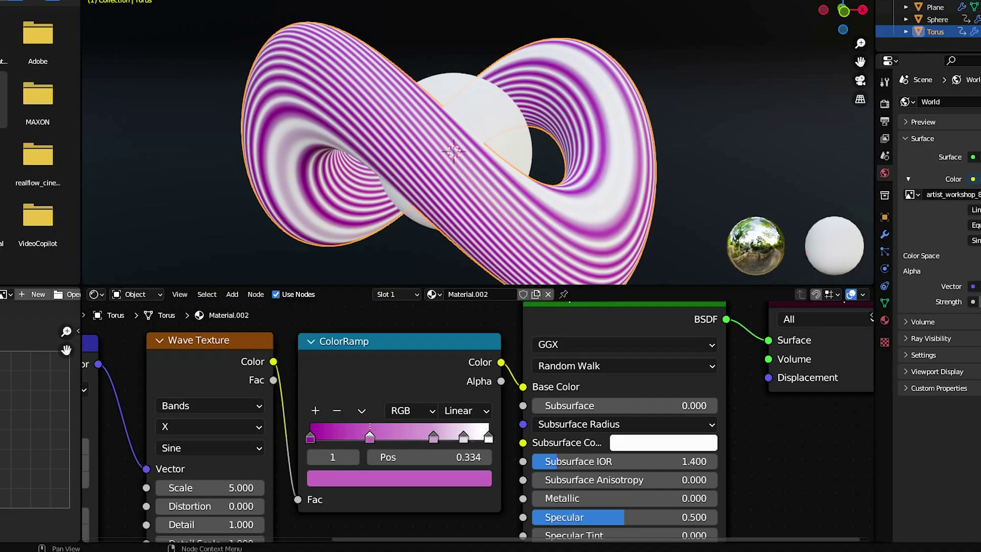
- Set the ColorRamp stop at position 0.691 to the hex colour #E94057
click(433, 438)
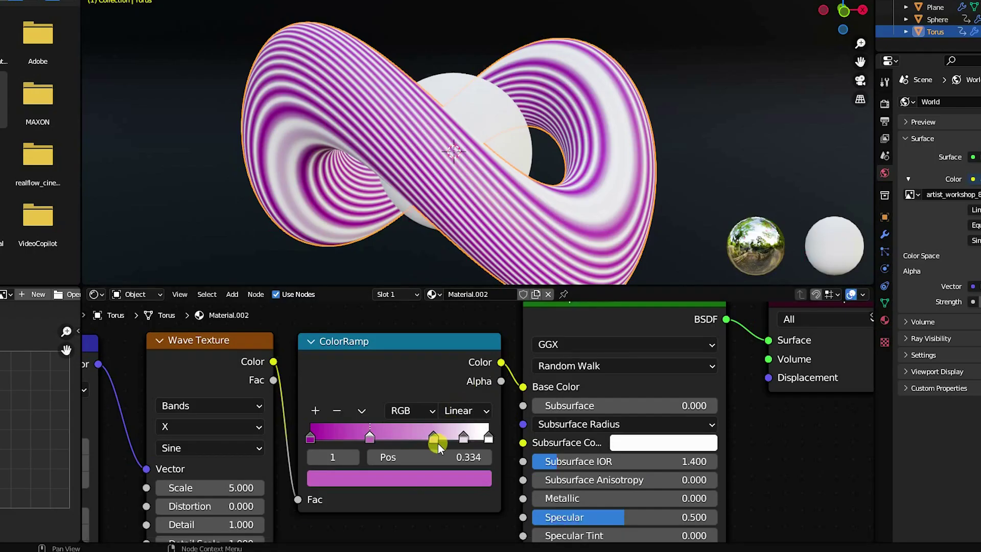
click(412, 479)
click(394, 401)
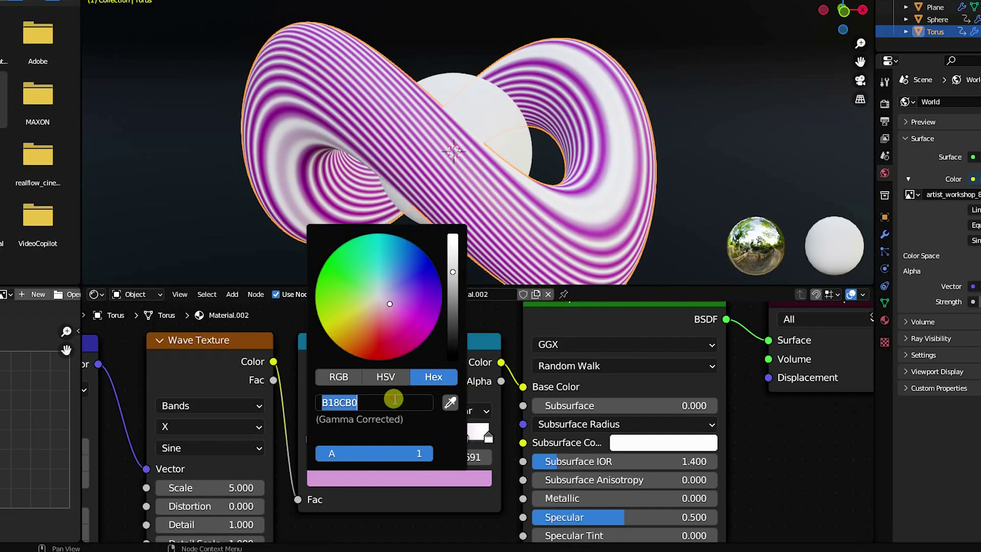
text(#E94057)
key(Return)
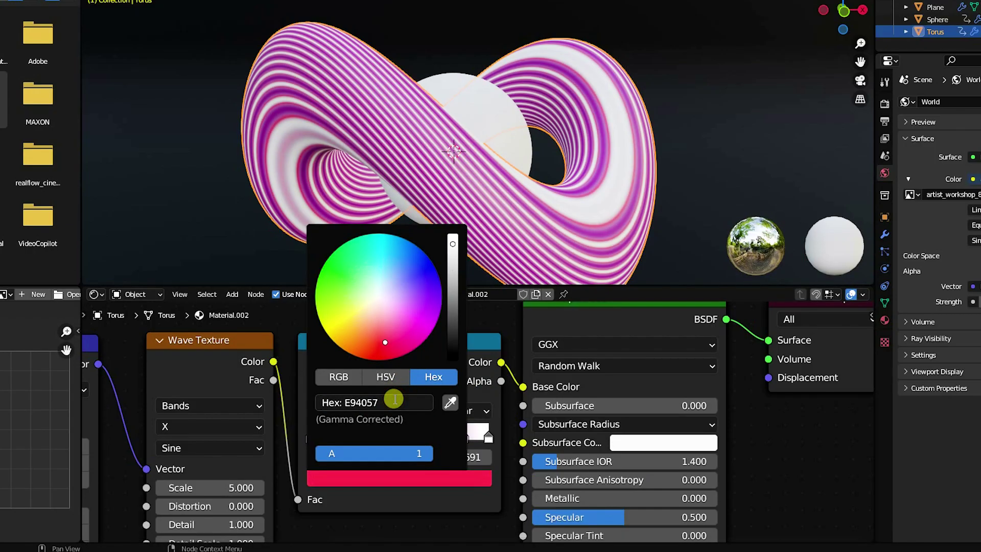
- Copy the orange hex colour from the gradient web page and set the ColorRamp stop at position 0.859 to #F27121
key(alt+Tab)
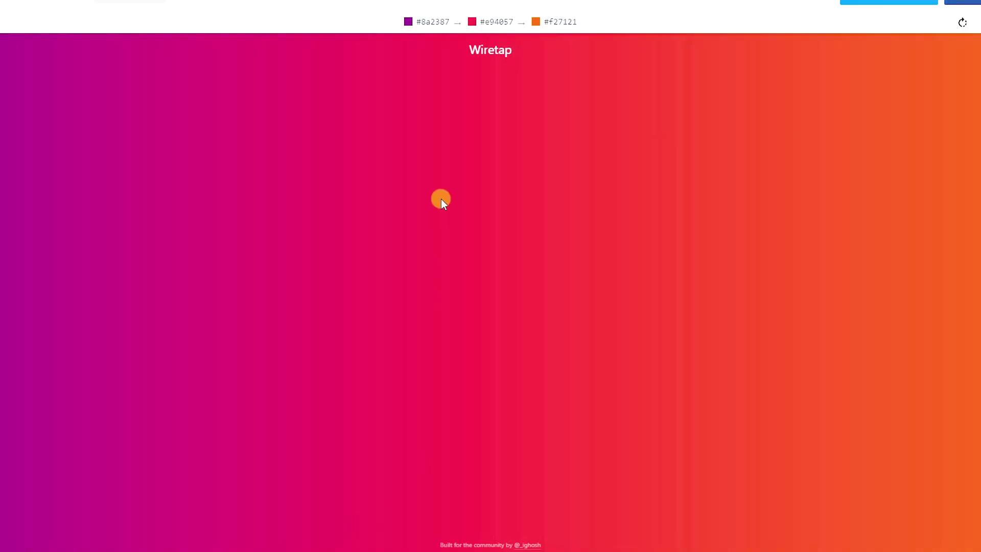
click(554, 22)
key(alt+Tab)
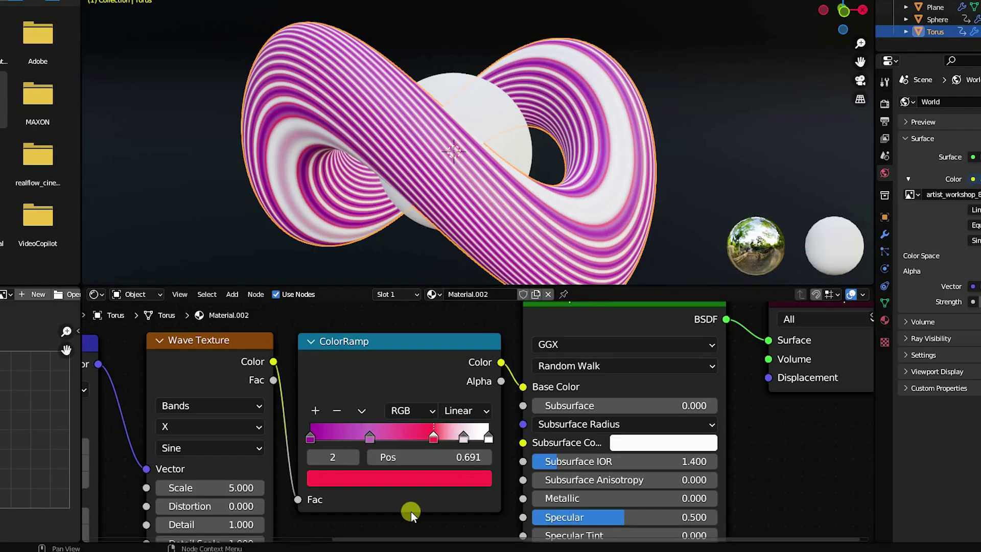
click(462, 436)
click(410, 479)
click(400, 404)
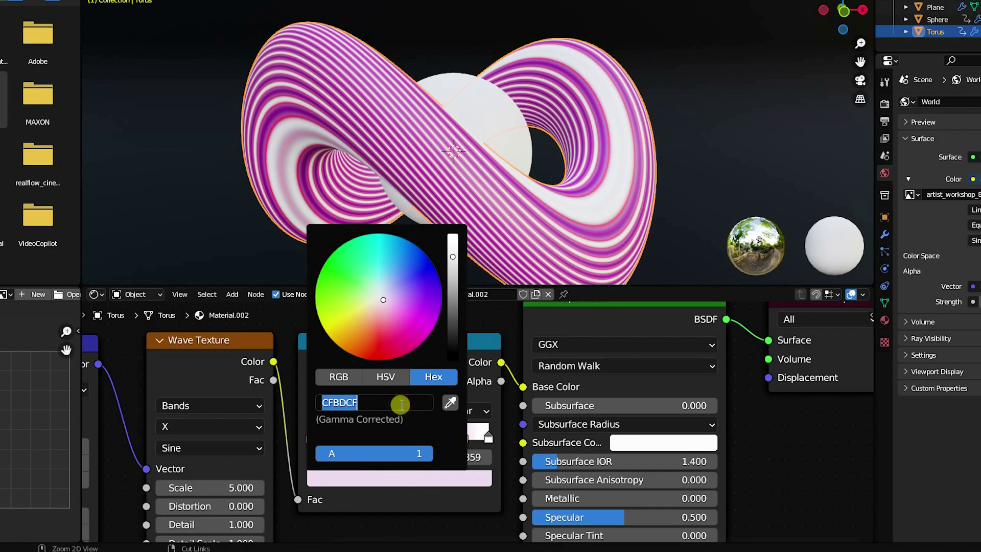
text(#F27121)
key(Return)
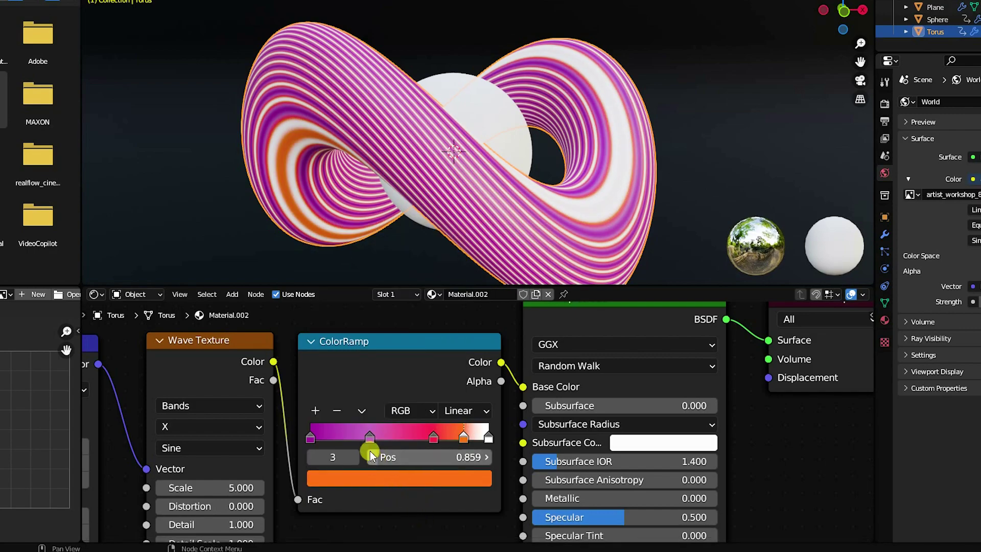
- Recolour the ColorRamp stop at position 0.334 to a saturated, fairly bright magenta
click(370, 438)
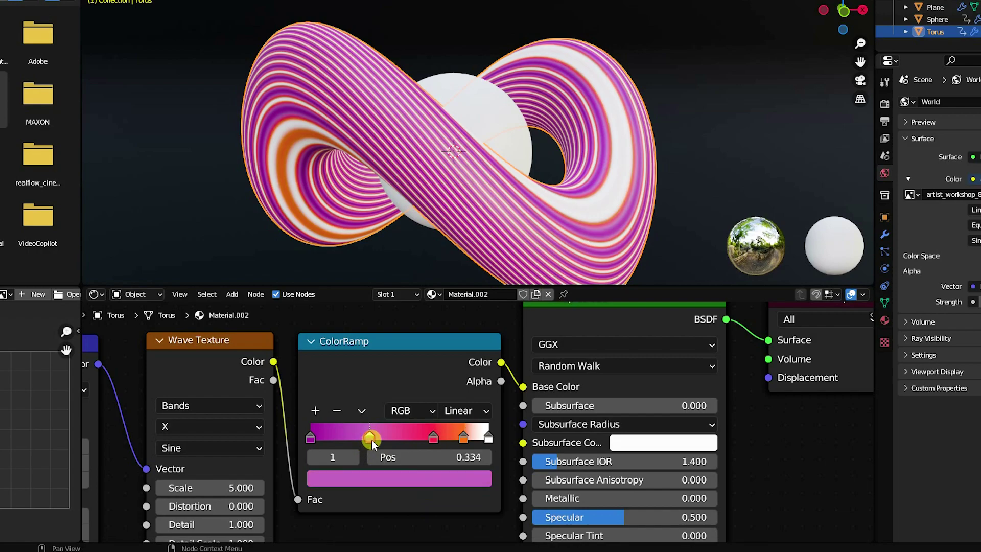
click(394, 472)
drag(396, 317, 418, 339)
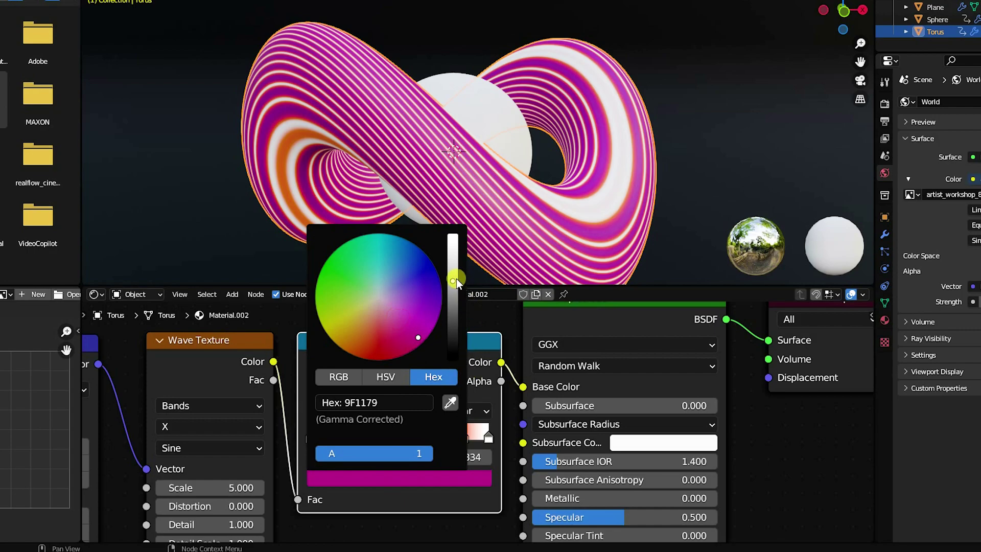
drag(456, 280, 453, 267)
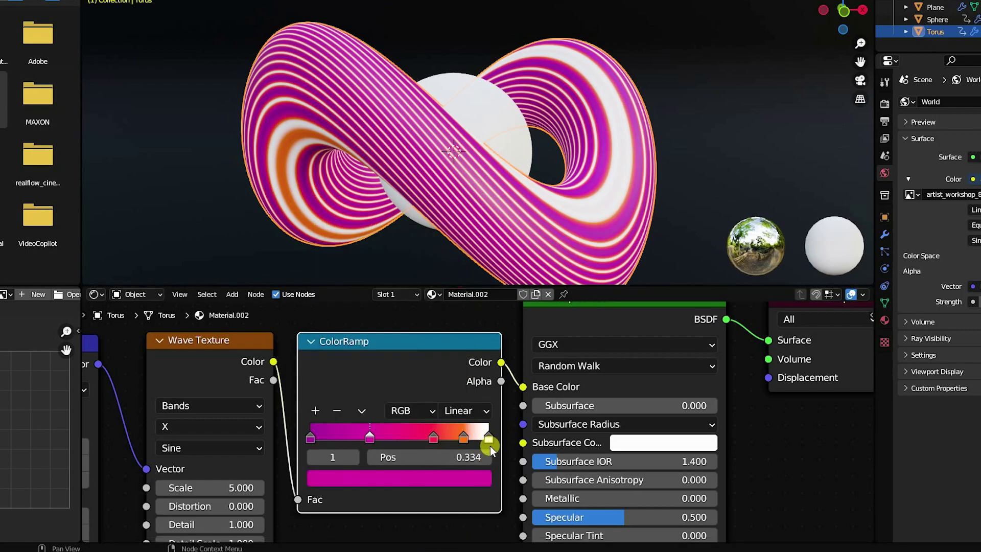
- Set the Principled BSDF's Metallic to 0.5 and Roughness to 0.3, and check the torus's shine up close
scroll(481, 447, down, 2)
middle_drag(481, 448, 426, 443)
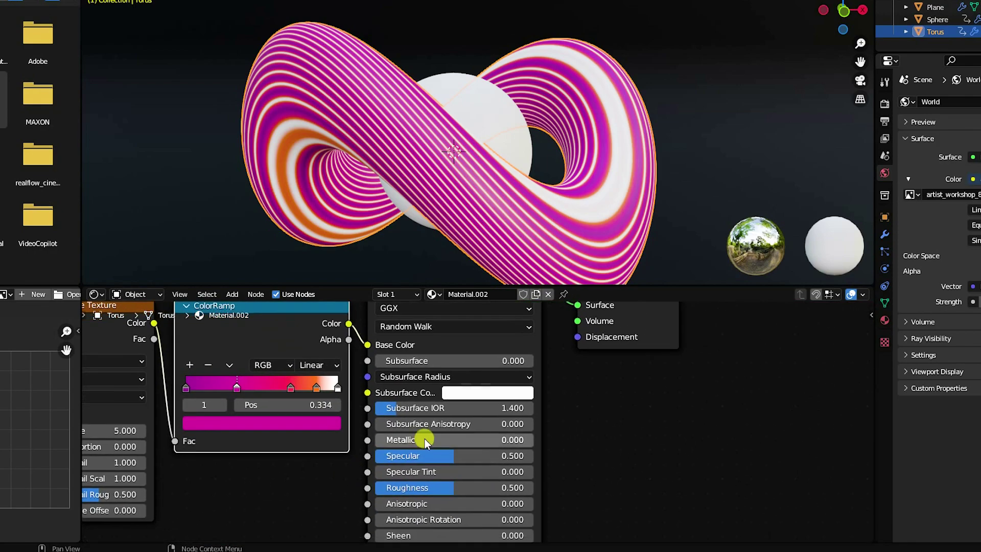
scroll(424, 443, up, 1)
click(384, 446)
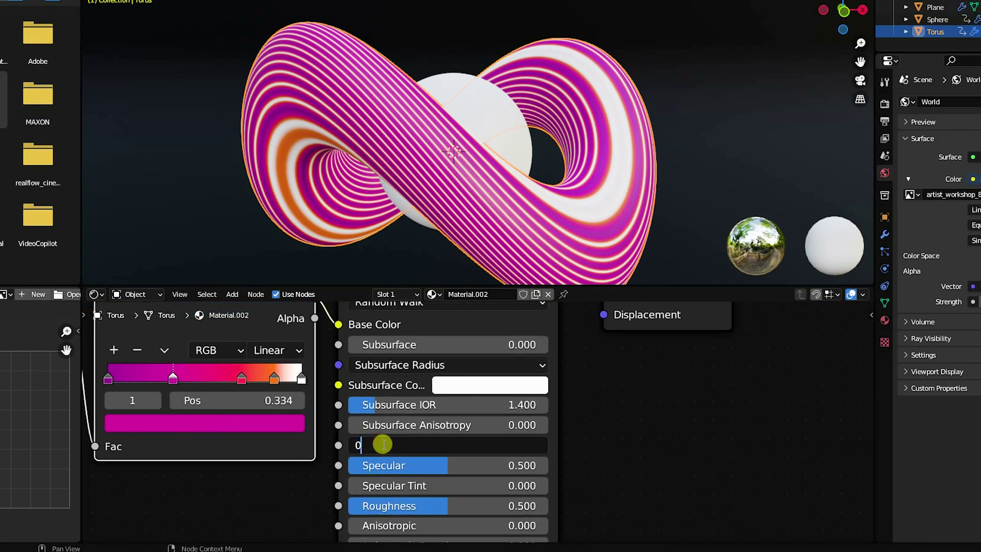
key(Return)
click(390, 505)
text(0.3)
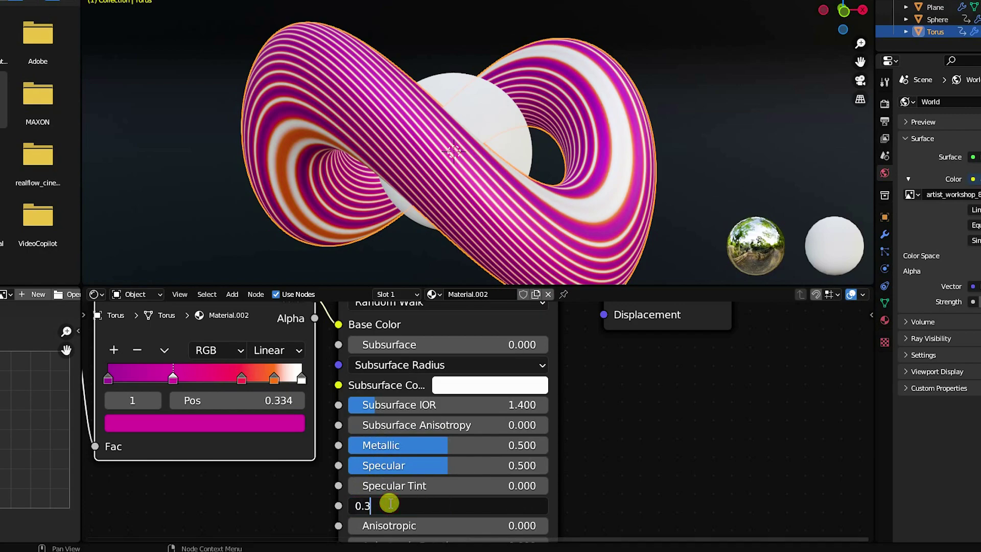
key(Return)
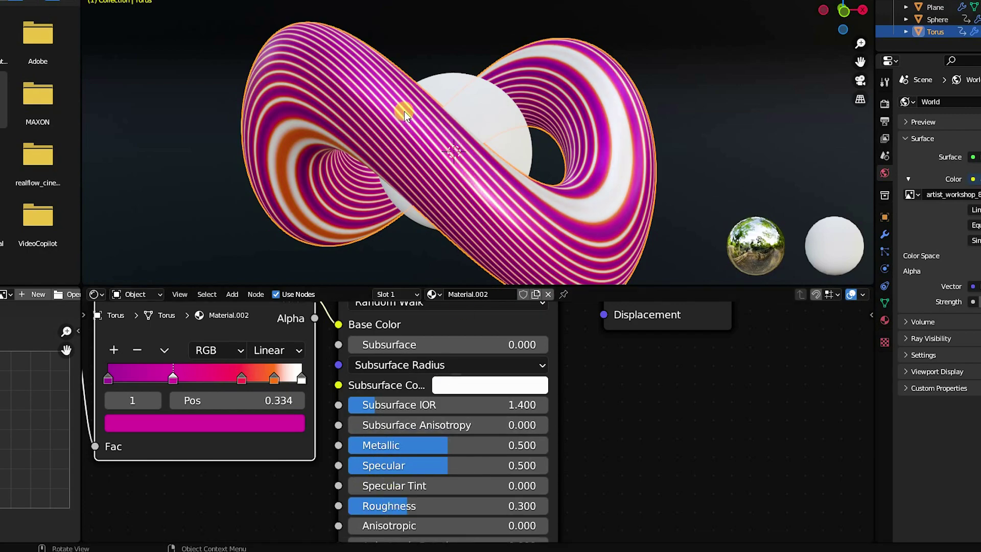
scroll(432, 161, up, 2)
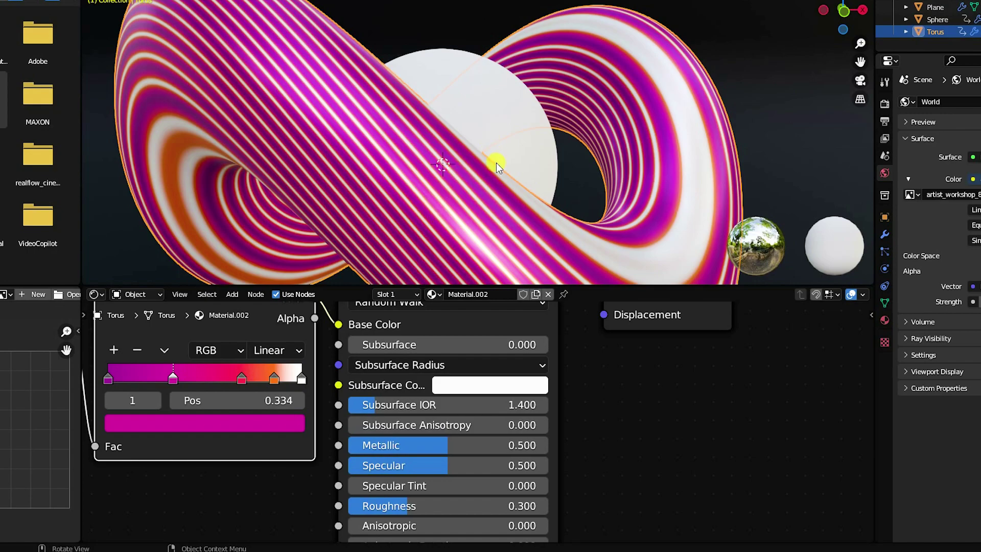
scroll(498, 166, down, 2)
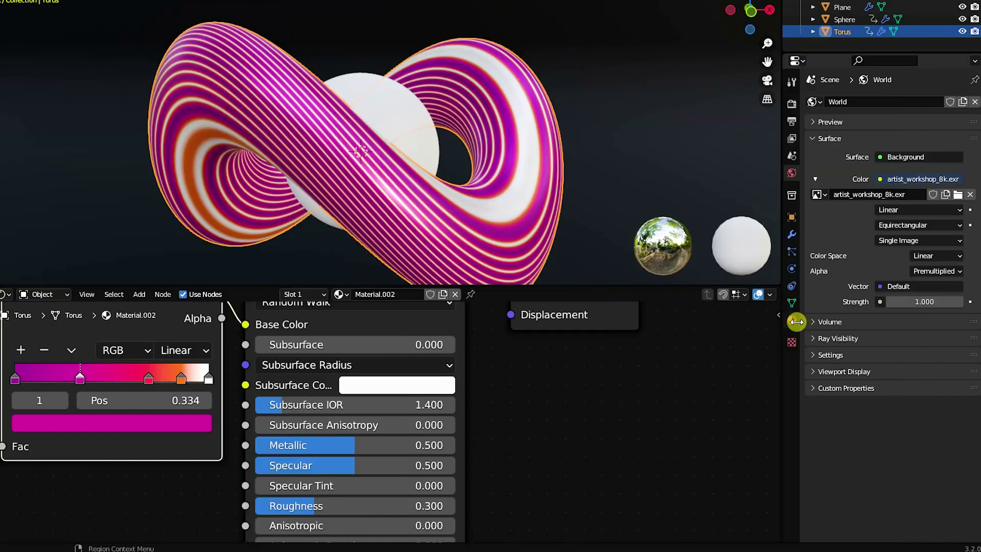
- Set the torus material's surface displacement method to Displacement and Bump
click(791, 321)
scroll(831, 374, down, 10)
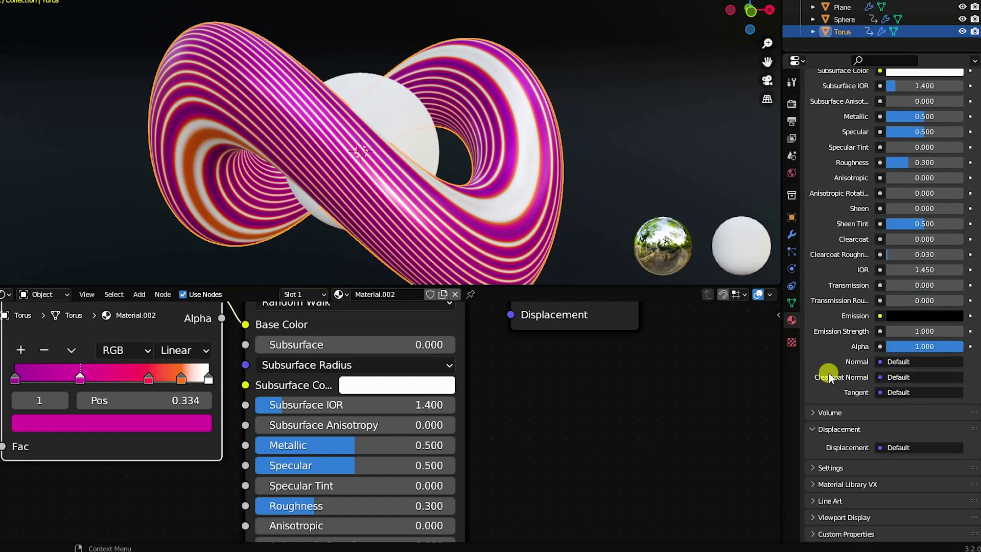
click(815, 467)
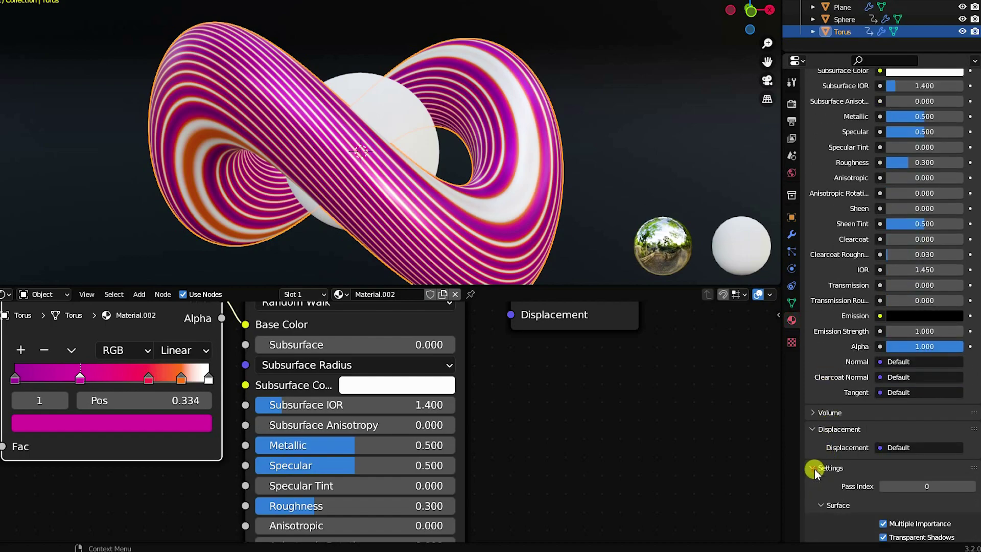
scroll(818, 428, down, 3)
scroll(817, 428, down, 3)
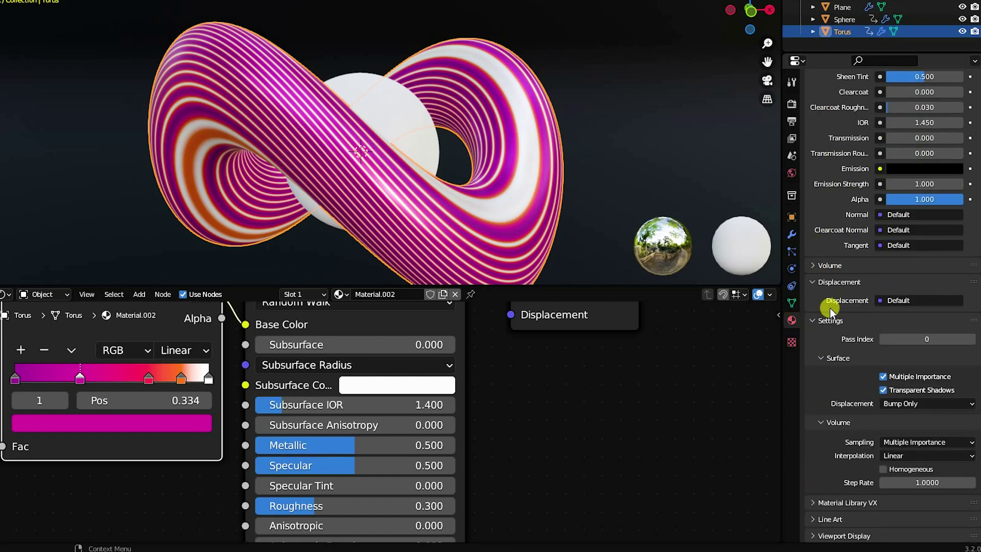
click(905, 403)
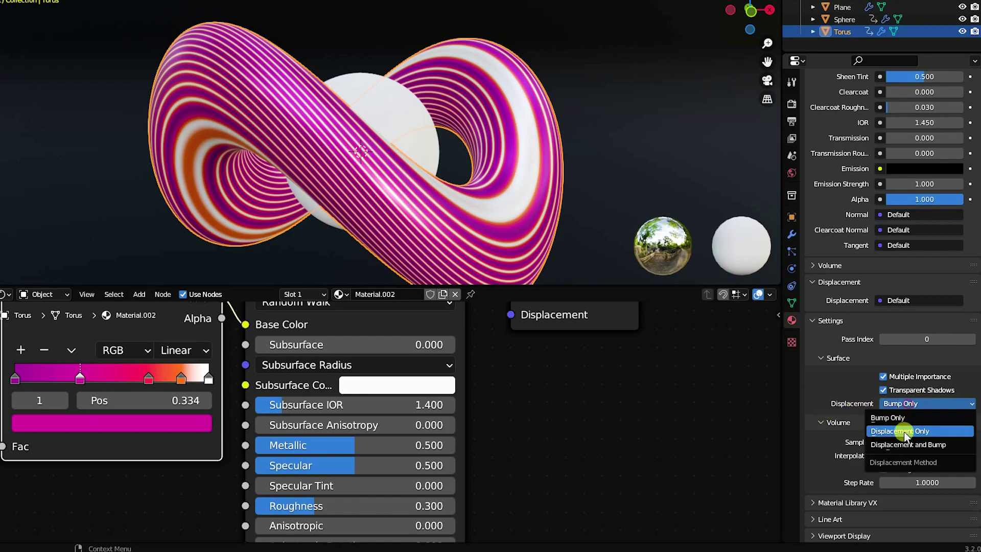
click(900, 445)
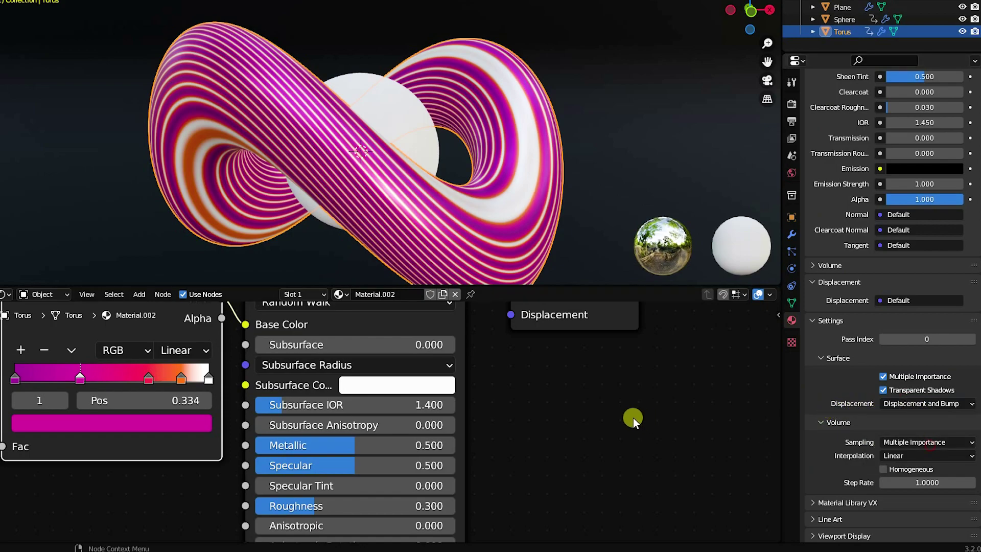
- Add a Displacement node to the torus material and place it below the Material Output node
scroll(556, 390, down, 2)
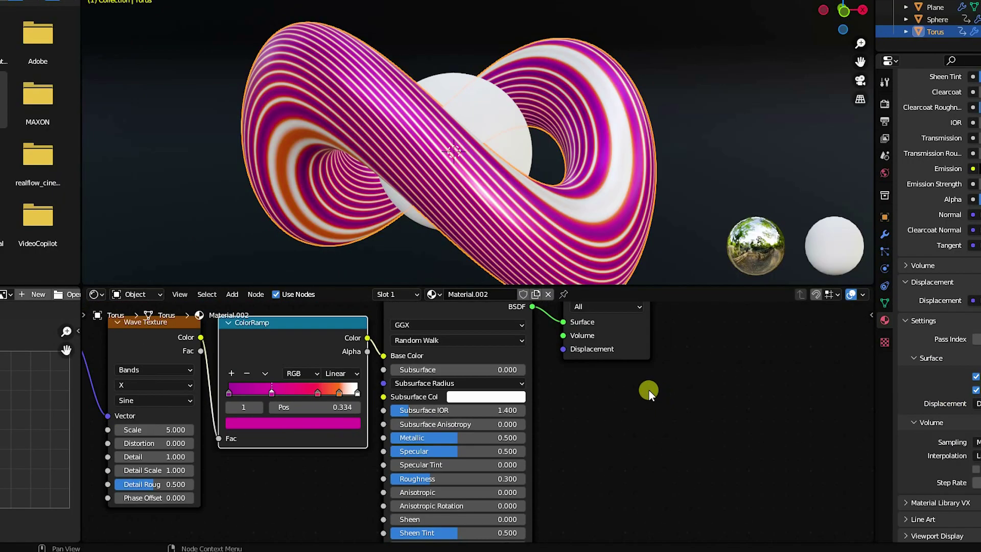
middle_drag(648, 390, 723, 448)
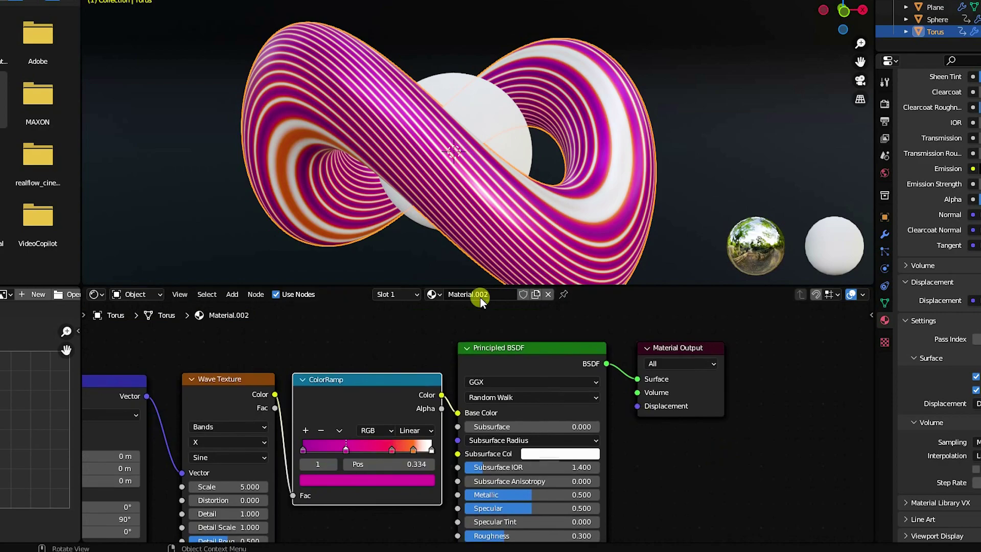
click(234, 294)
click(250, 308)
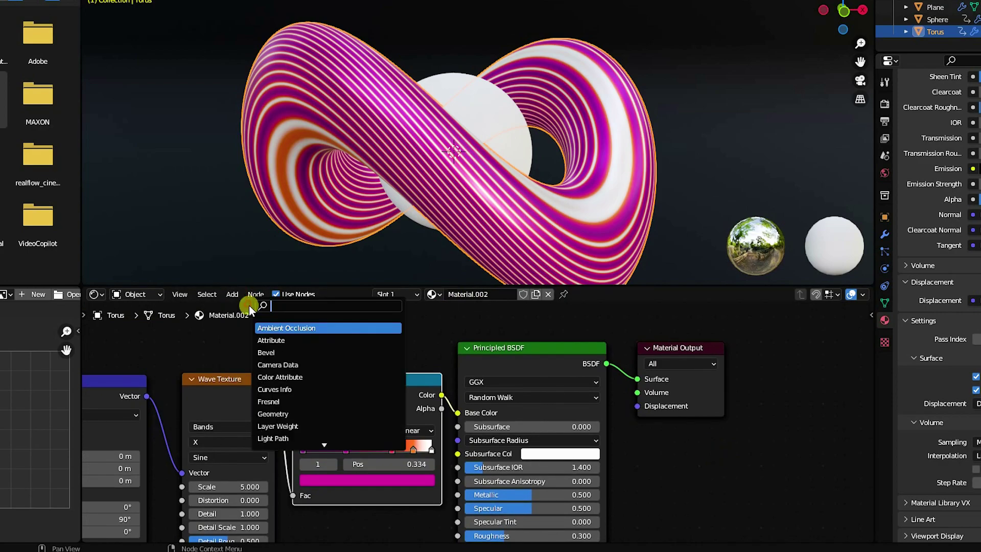
text(di)
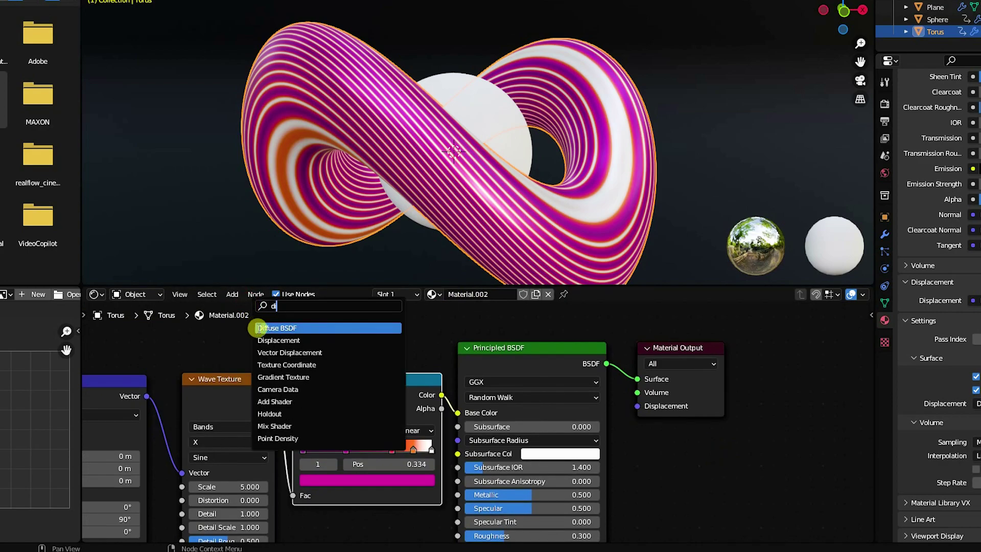
click(269, 340)
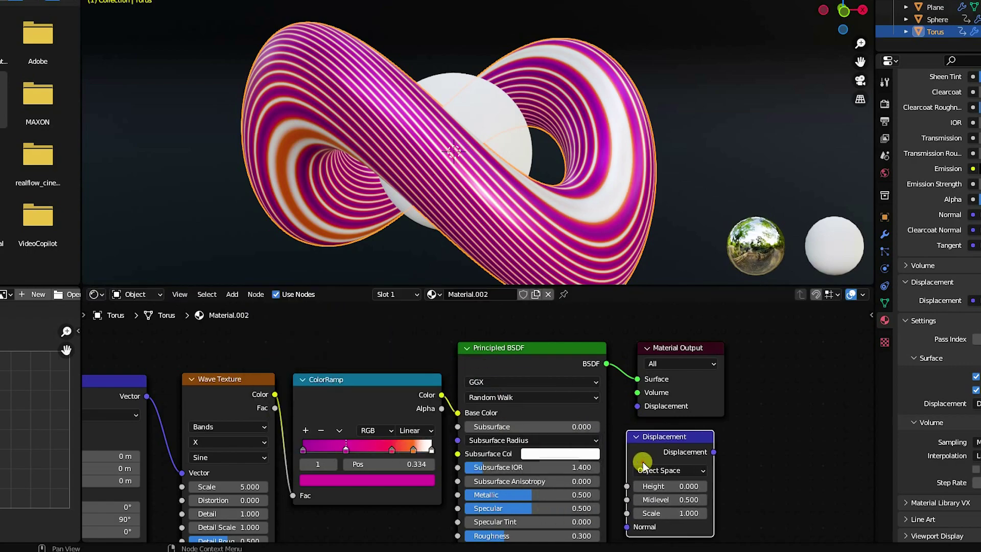
click(639, 459)
- Move the Material Output node further away and connect the Displacement node's output to its Displacement input
scroll(739, 391, up, 1)
drag(701, 345, 811, 333)
middle_drag(773, 443, 511, 434)
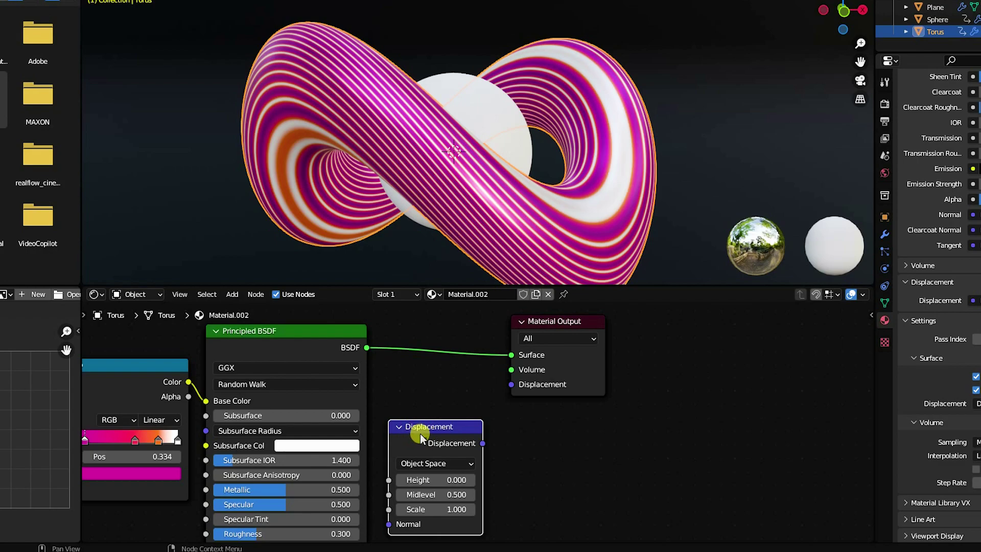
click(483, 442)
drag(484, 443, 512, 384)
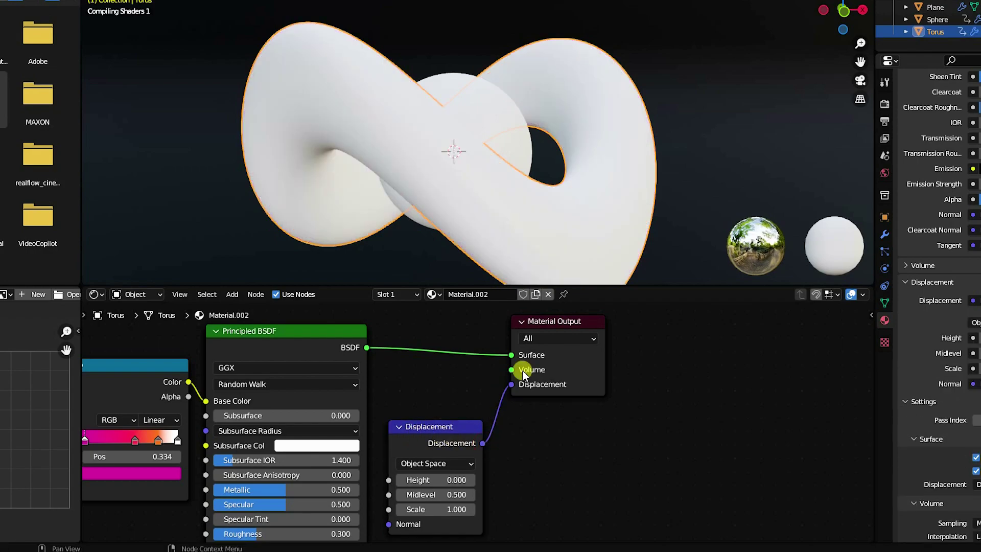
- Connect the ColorRamp's Color output to the Displacement node's Height input and inspect the torus surface
middle_drag(595, 465, 722, 466)
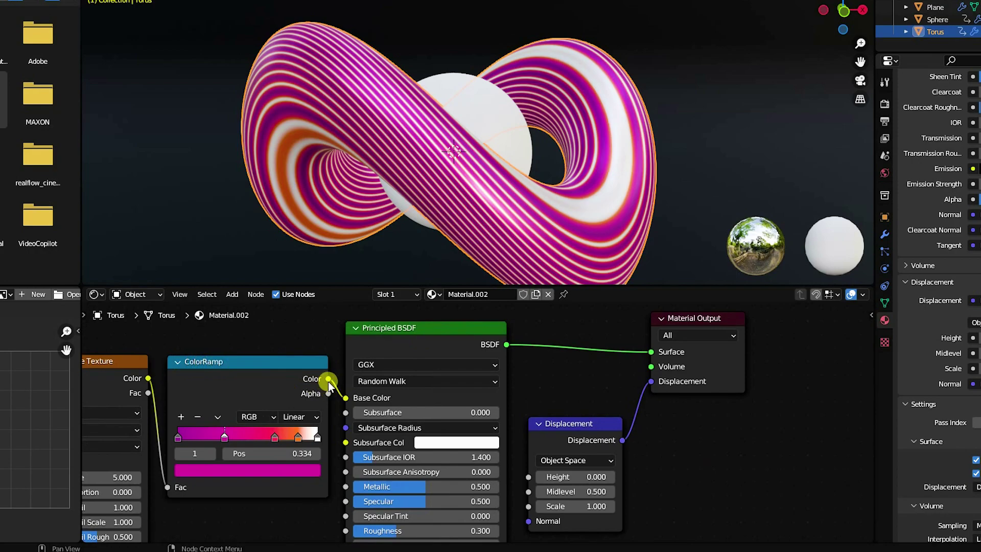
drag(328, 381, 528, 476)
click(764, 483)
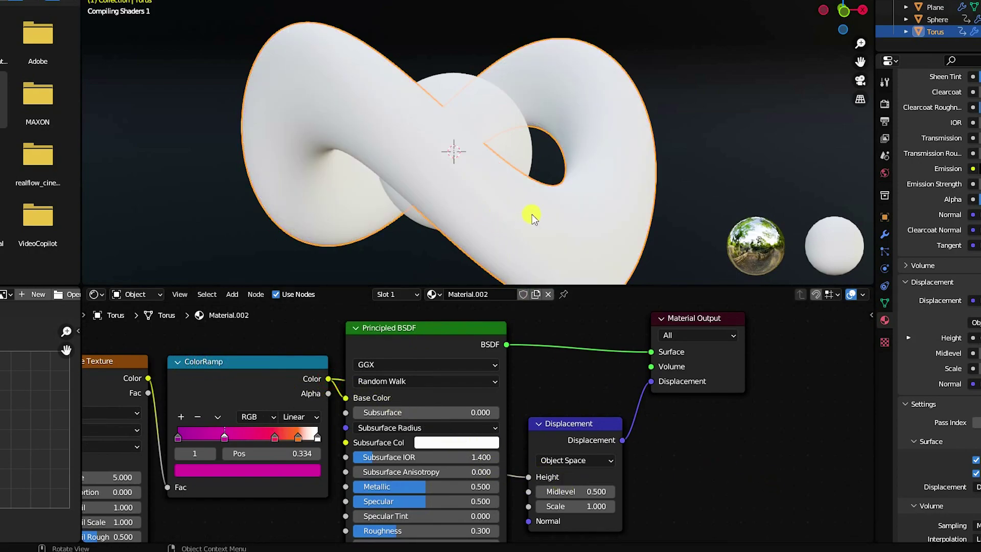
scroll(538, 216, up, 3)
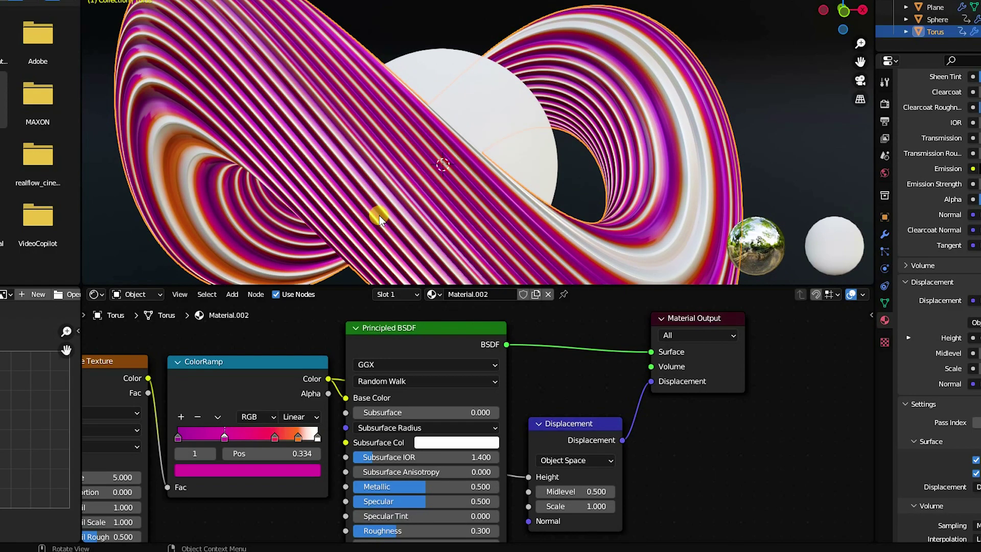
drag(860, 62, 858, 66)
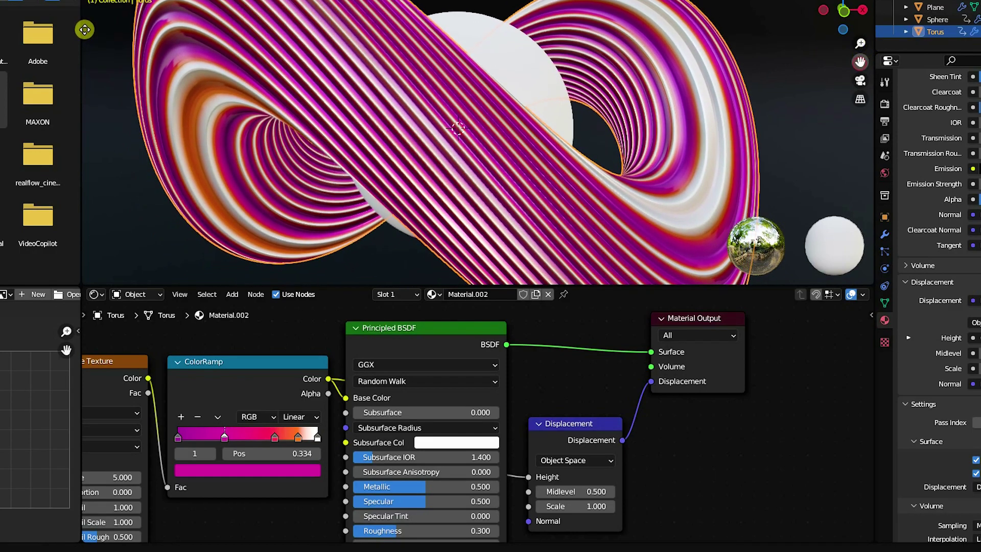
- Set the Displacement node's Midlevel and Scale to 0.2 and examine the rendered torus in a temporarily enlarged viewport
click(557, 492)
key(Tab)
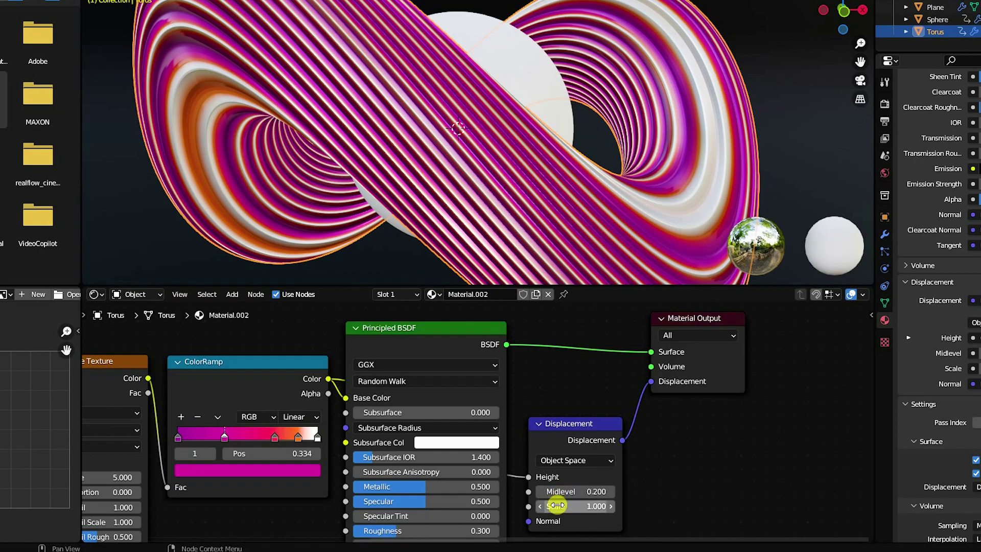
key(Return)
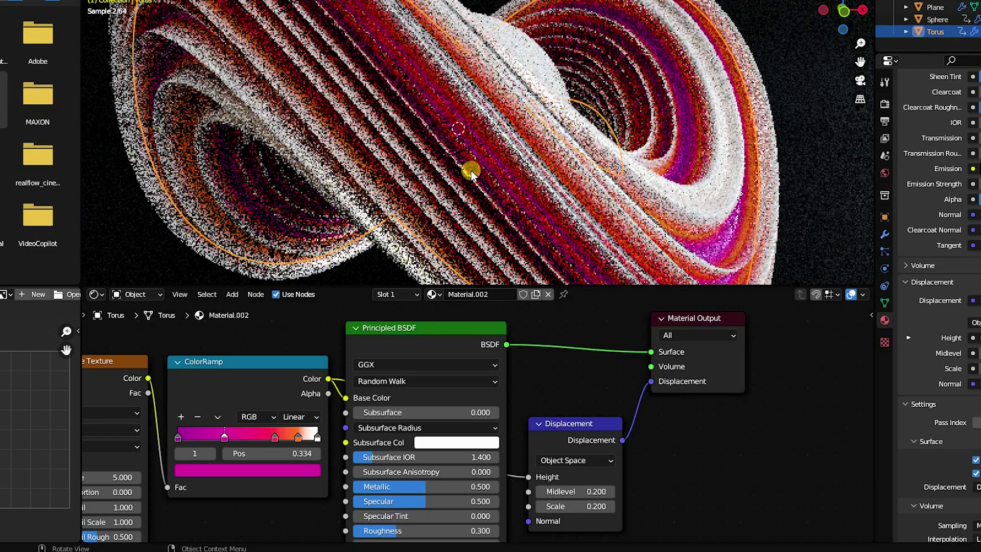
drag(592, 286, 583, 478)
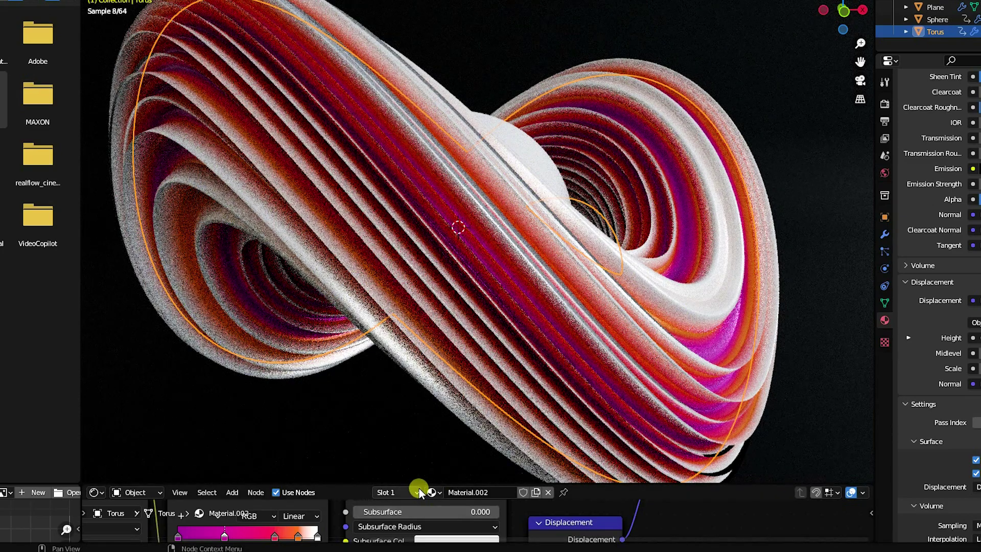
drag(422, 484, 438, 286)
- Select the torus material's whole node network and copy it
scroll(610, 376, down, 3)
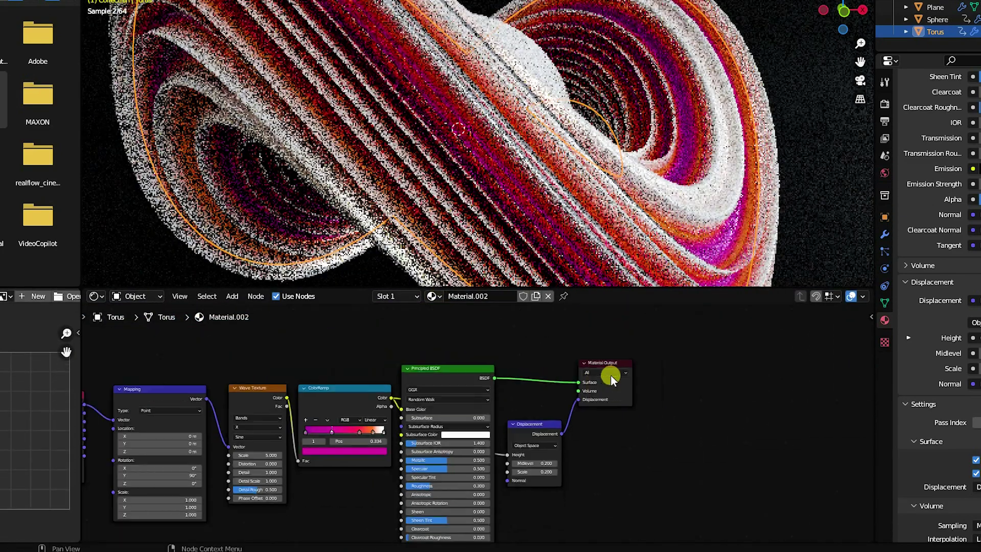
middle_drag(466, 401, 576, 394)
drag(149, 327, 794, 535)
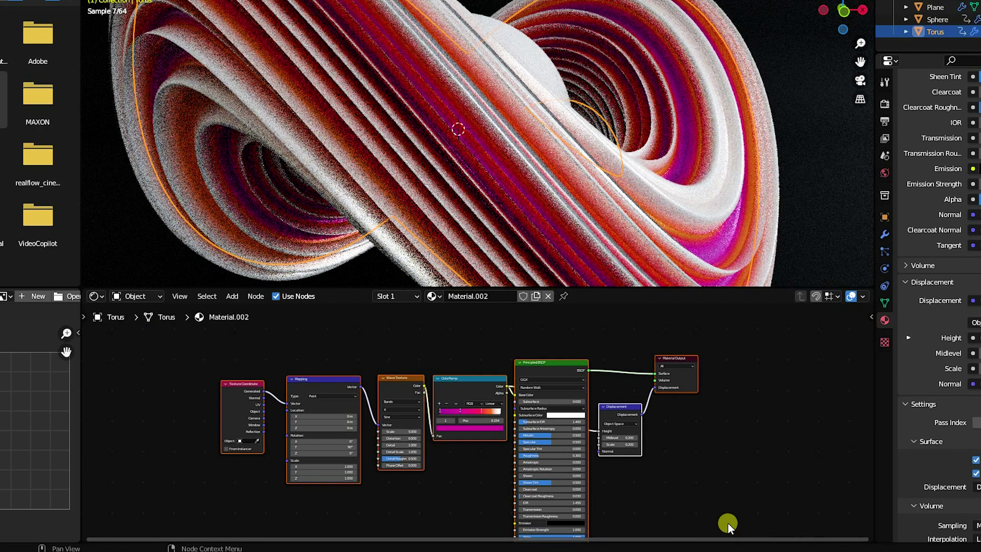
key(ctrl)
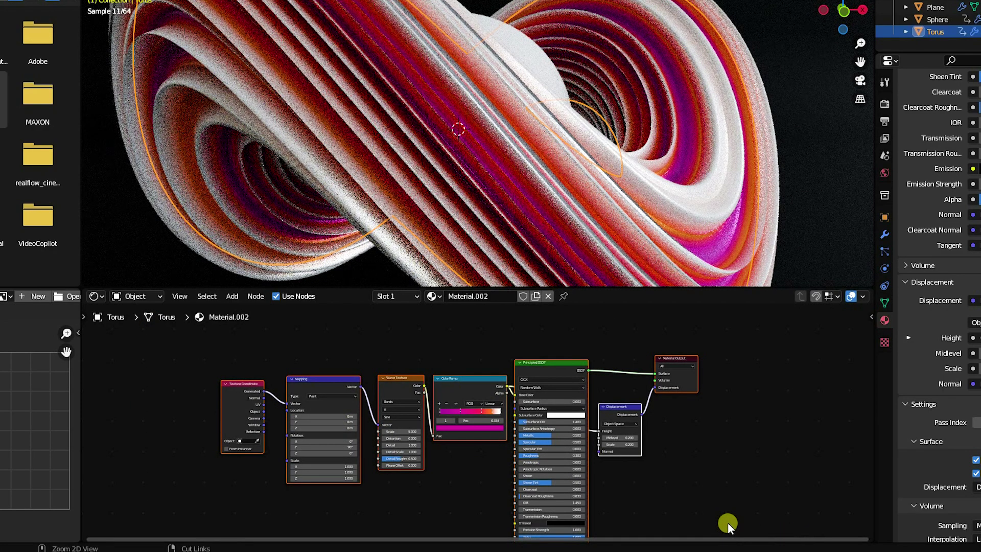
- Give the sphere a new material and replace its default nodes with the copied torus nodes
click(544, 65)
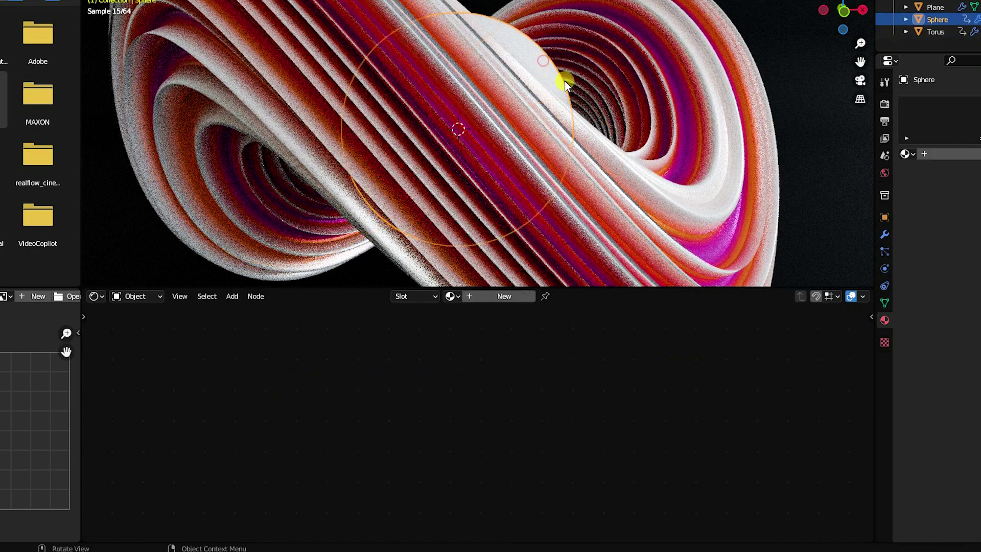
click(487, 299)
drag(414, 348, 776, 436)
key(x)
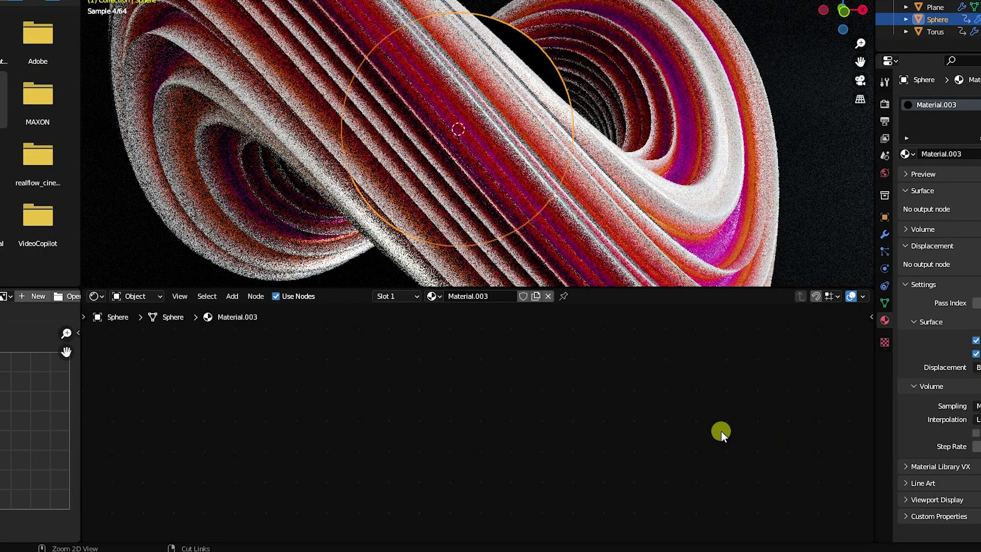
key(ctrl+v)
scroll(493, 131, up, 5)
middle_drag(516, 182, 507, 204)
scroll(445, 113, up, 3)
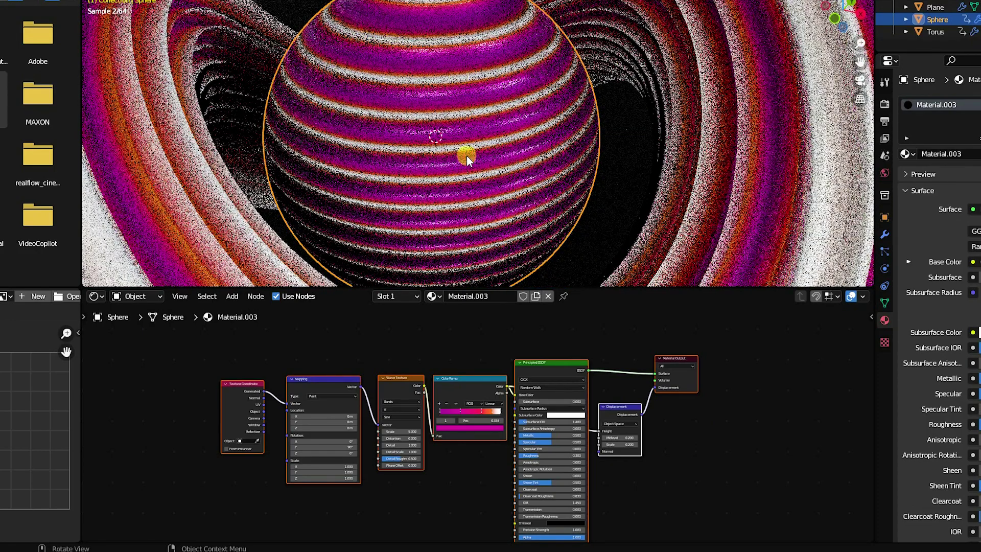
- Change the sphere's Wave Texture type to Rings and set its Scale to 7
scroll(400, 367, up, 4)
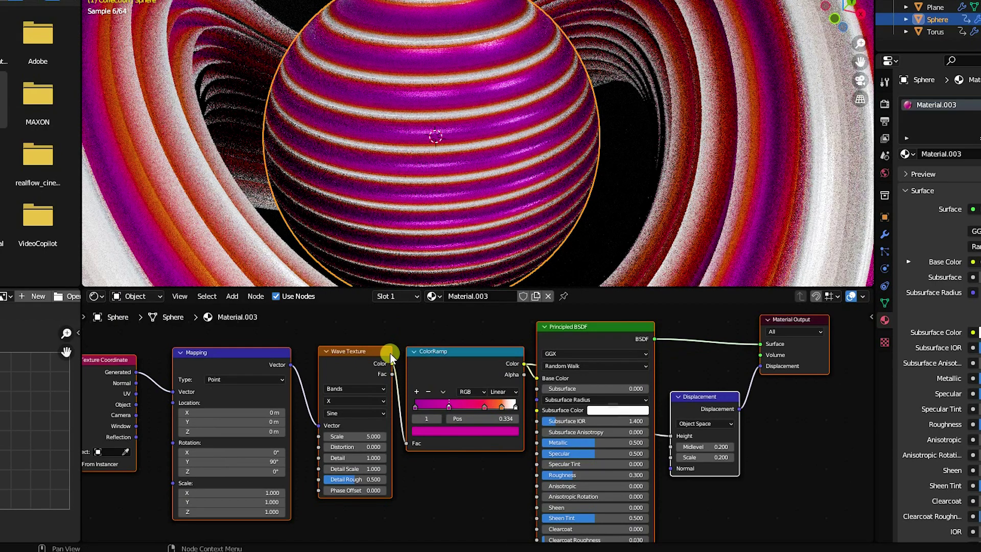
click(390, 375)
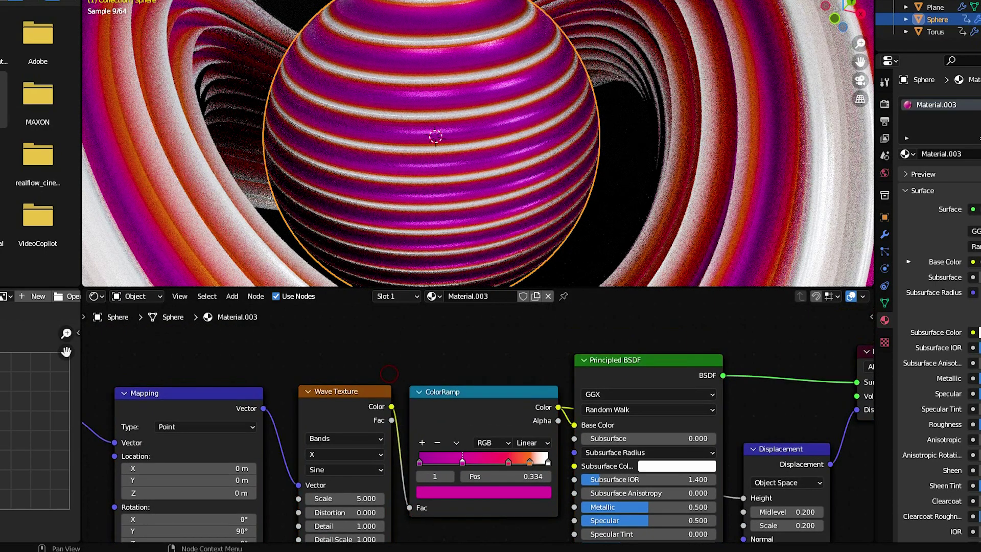
click(326, 438)
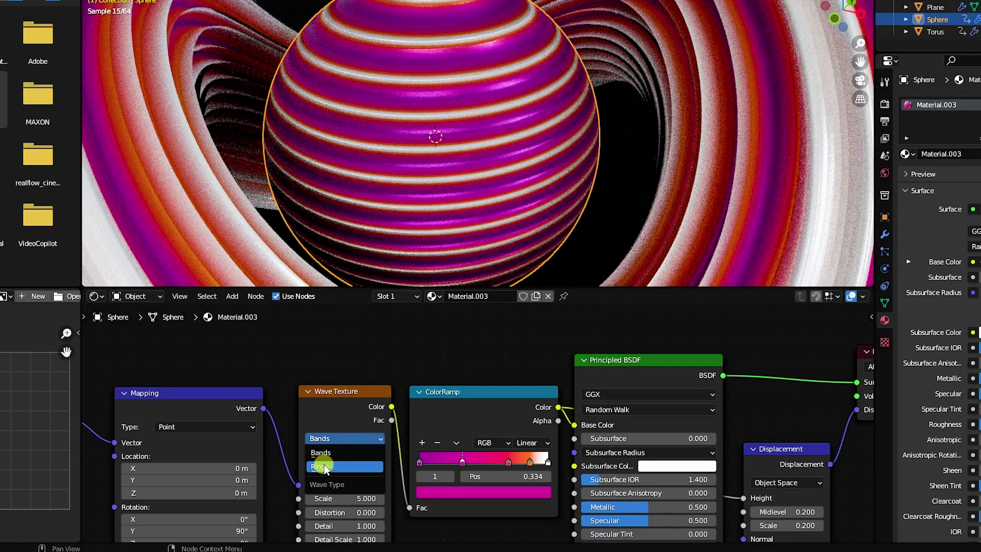
click(323, 467)
shift+scroll(418, 393, down, 5)
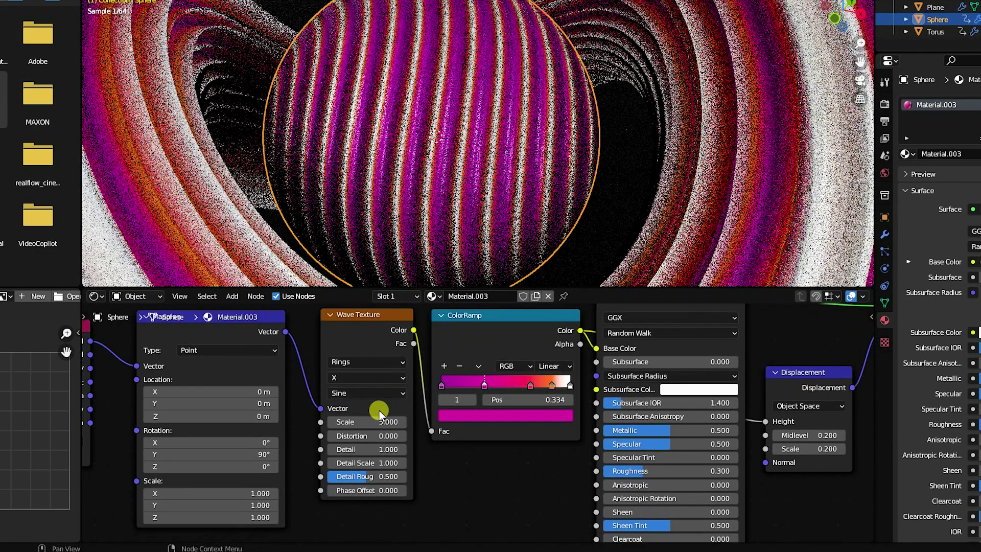
click(372, 423)
text(7)
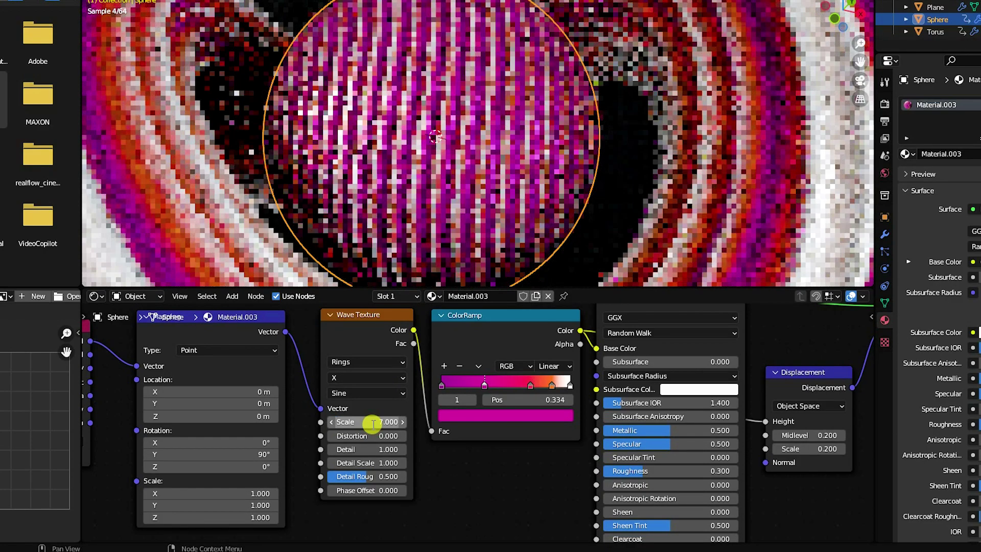
key(Return)
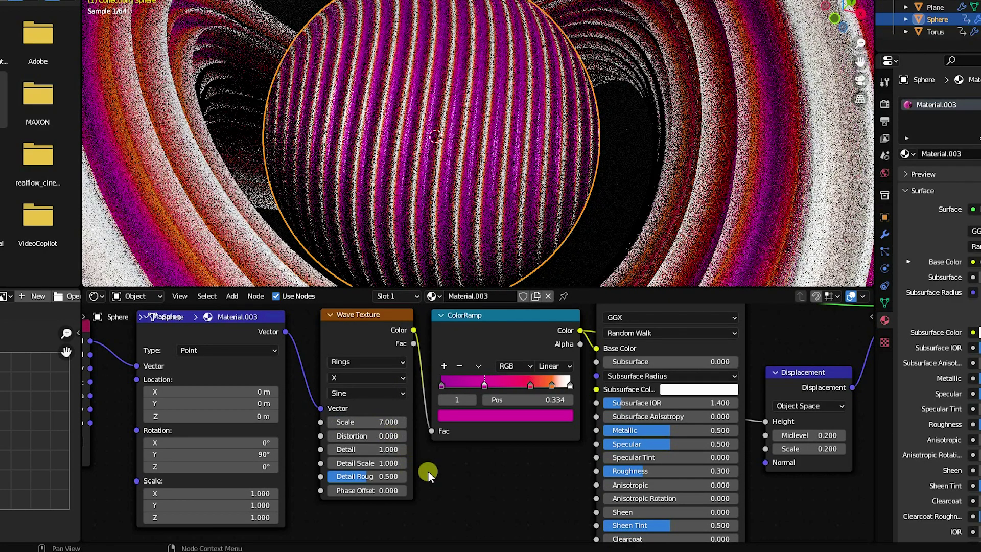
- Set the Mapping node's Y rotation to 227° for the sphere, judging the stripes in Material Preview shading
middle_drag(427, 468, 495, 491)
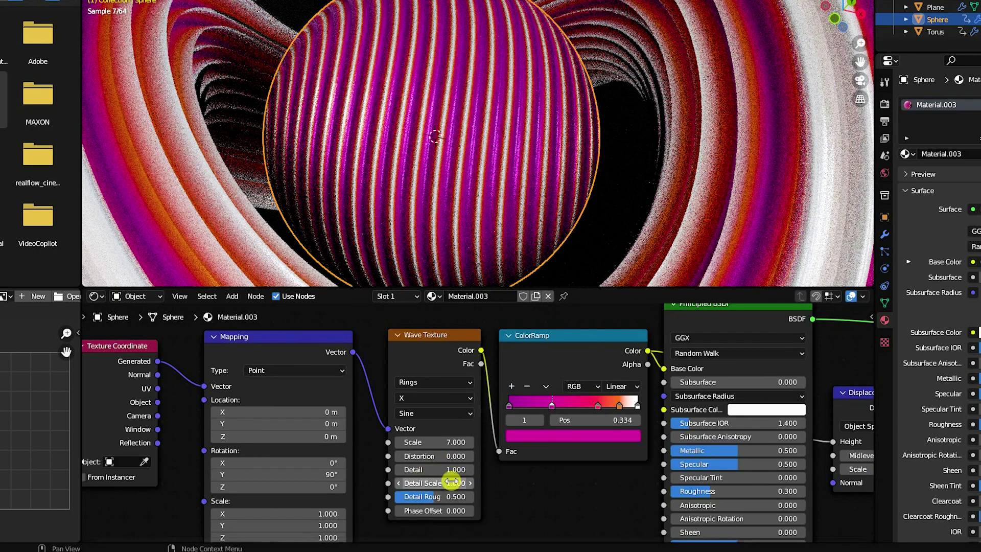
middle_drag(449, 481, 596, 460)
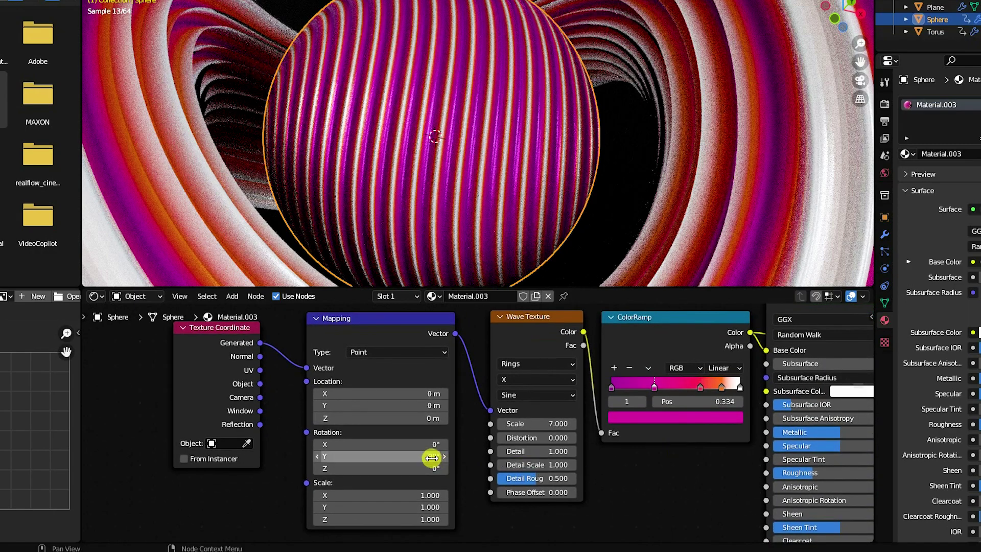
drag(431, 455, 611, 449)
key(z)
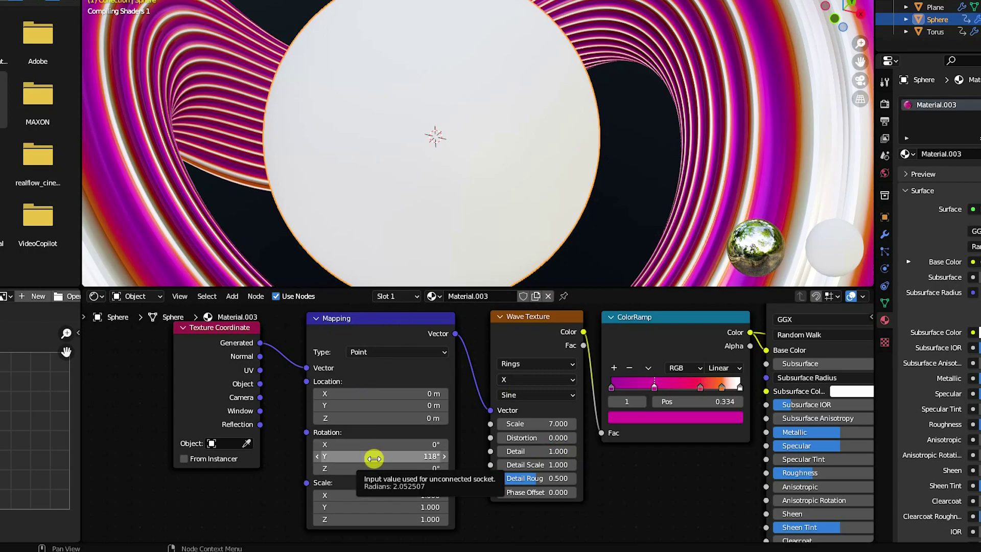
drag(394, 454, 357, 478)
middle_drag(355, 266, 404, 90)
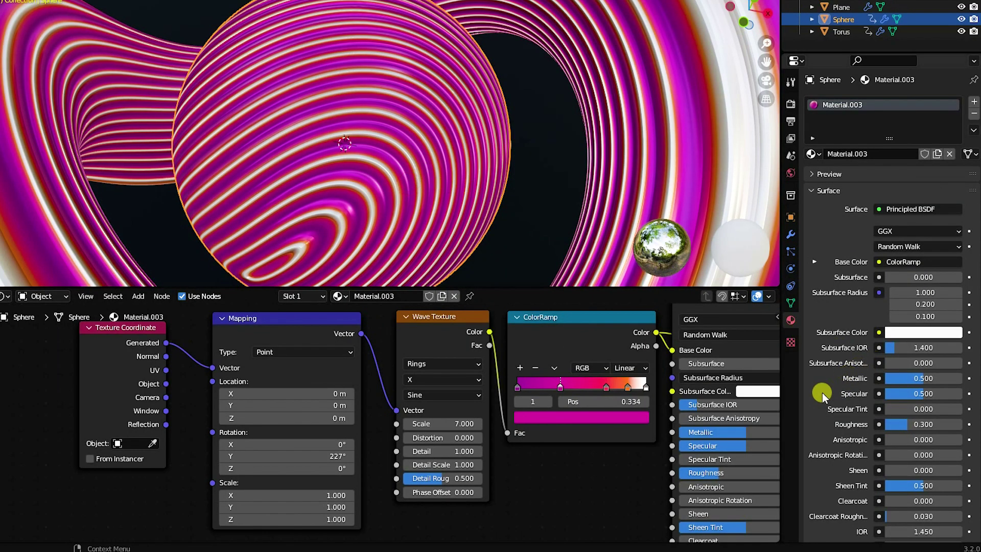
- Set the sphere material's surface displacement method to Displacement and Bump
scroll(817, 393, down, 10)
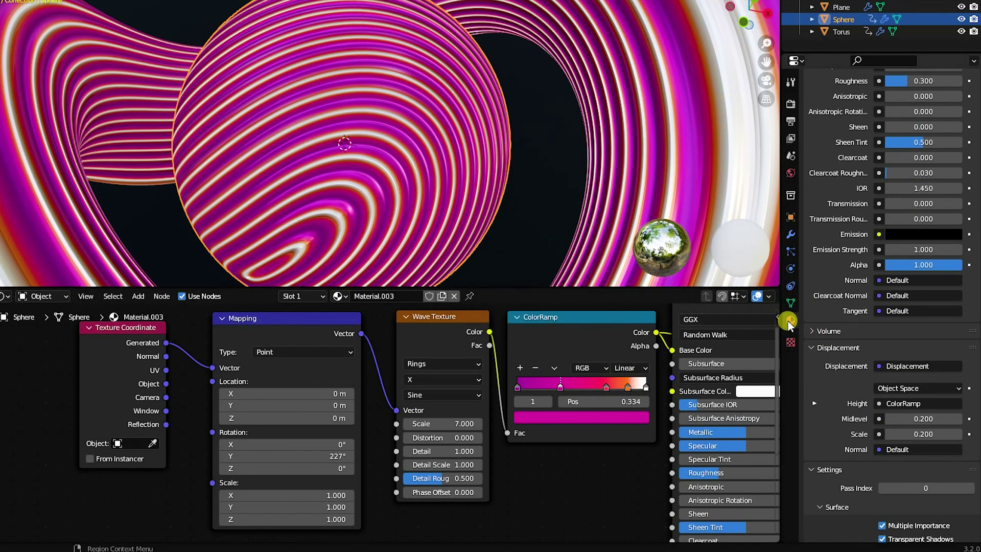
scroll(831, 407, down, 6)
click(830, 404)
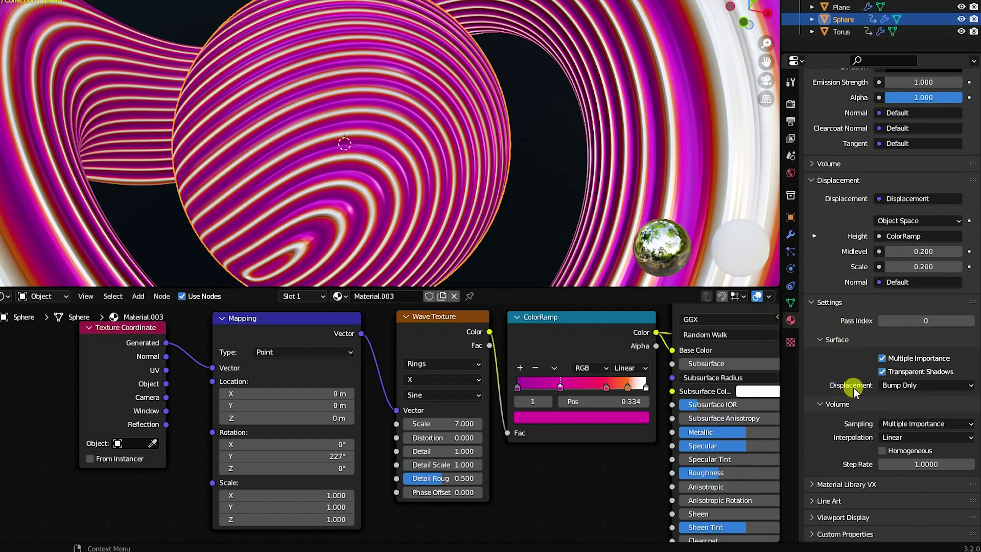
click(904, 386)
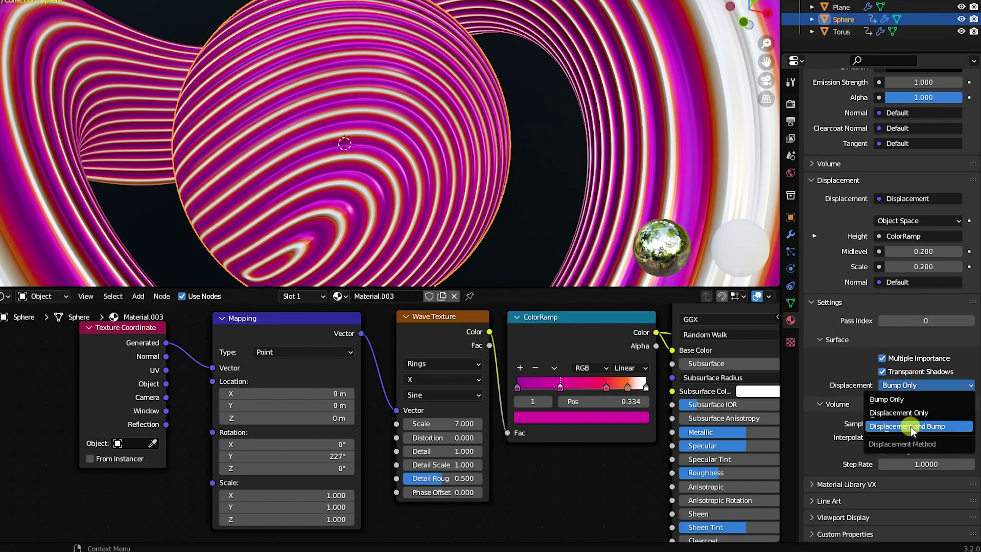
click(911, 426)
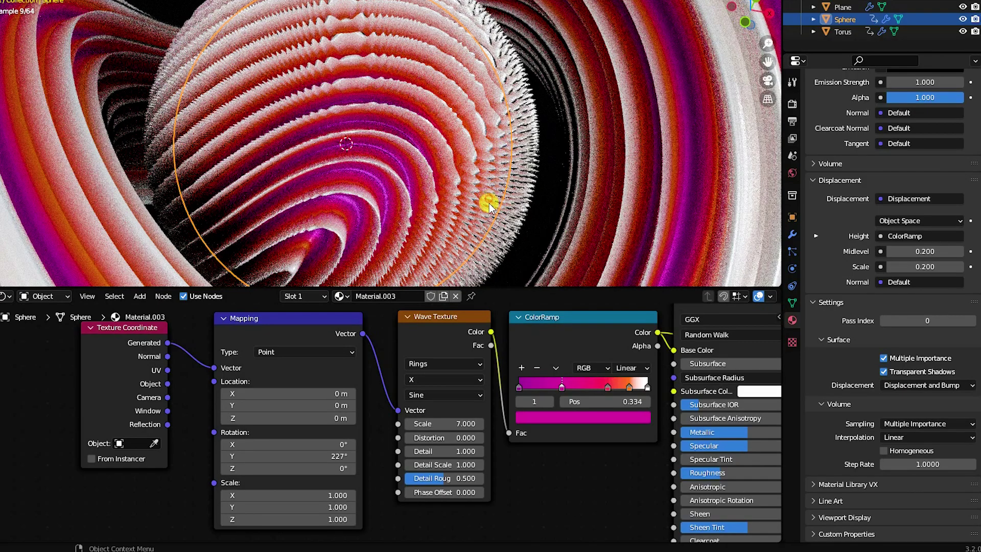
- Raise the viewport level of the sphere's Subdivision modifier by two and inspect its displaced surface
click(792, 238)
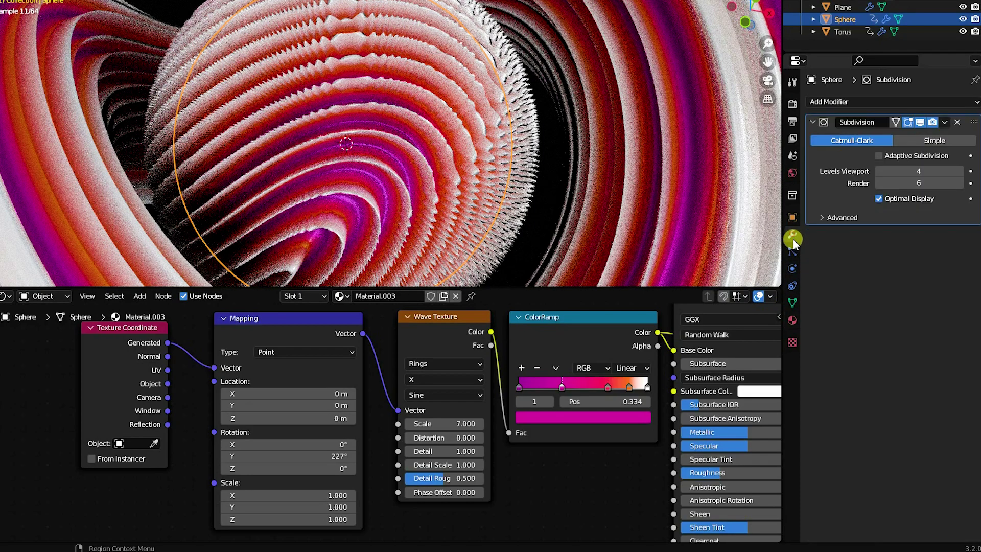
click(959, 172)
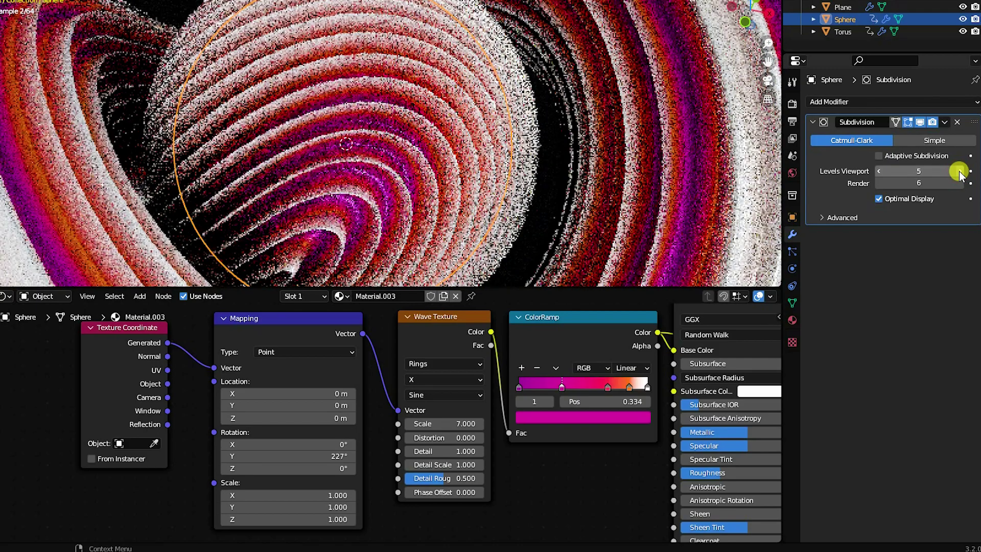
click(959, 172)
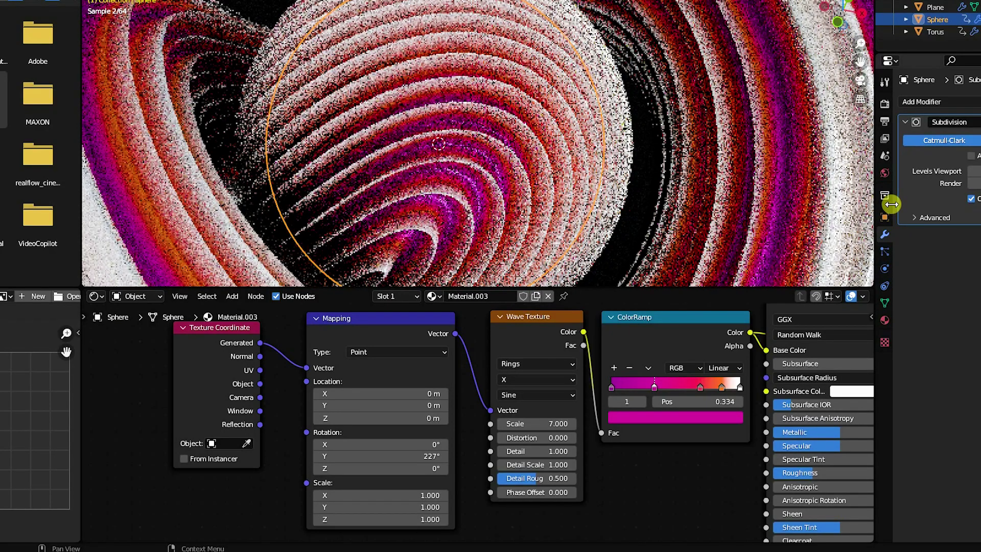
middle_drag(299, 185, 391, 142)
middle_drag(371, 179, 390, 171)
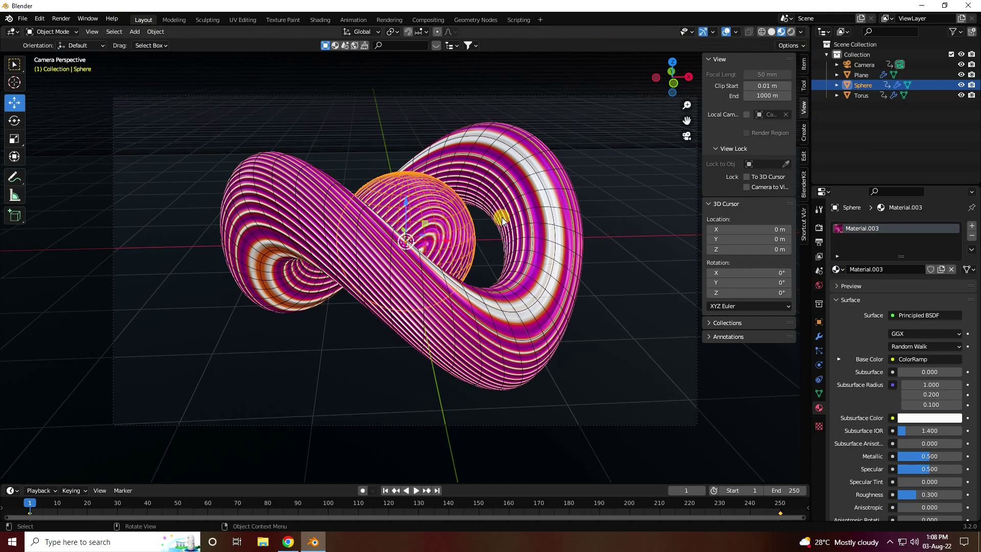
- Inspect the sphere and torus from another angle, return to the camera view and hide the viewport sidebar
scroll(456, 243, up, 3)
middle_drag(456, 243, 382, 258)
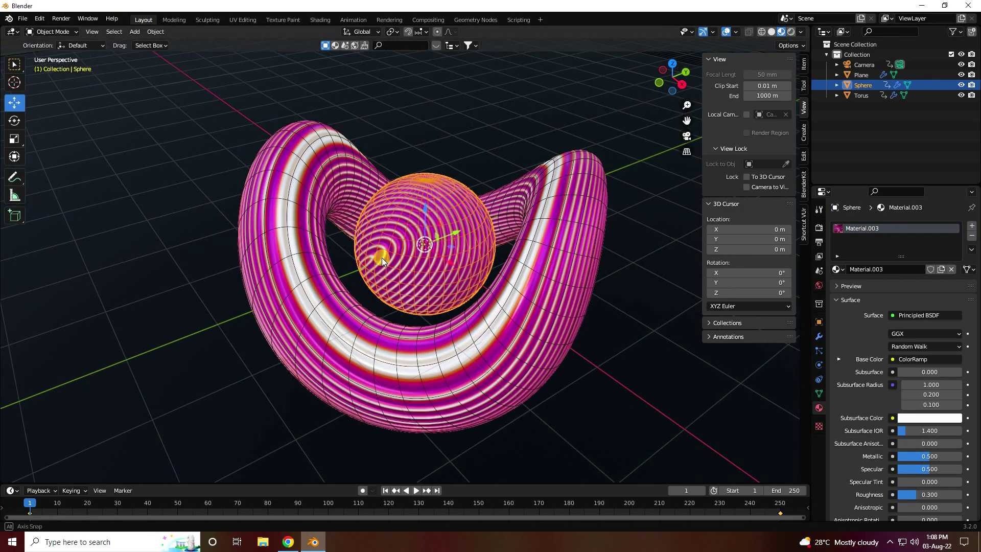
scroll(390, 251, up, 3)
key(KP_0)
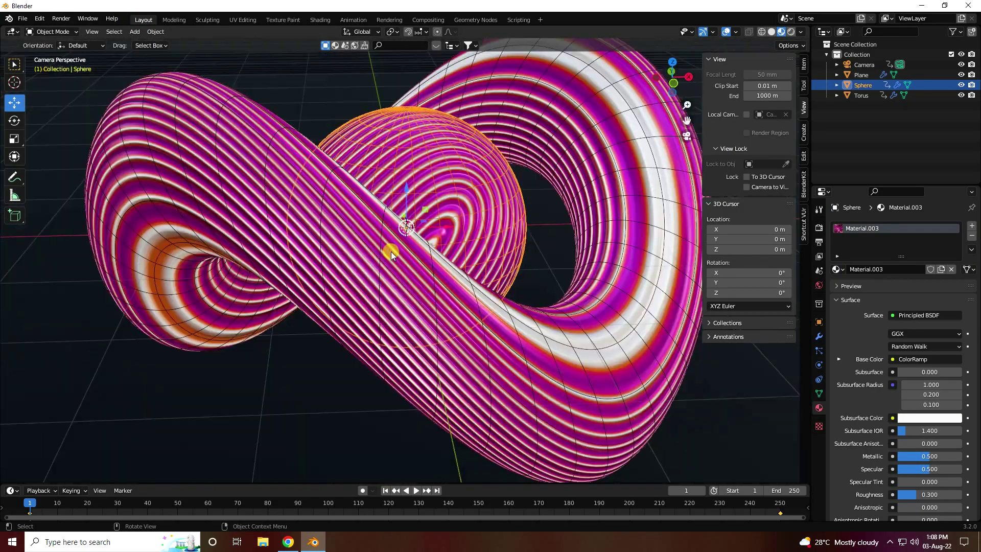
scroll(397, 253, down, 4)
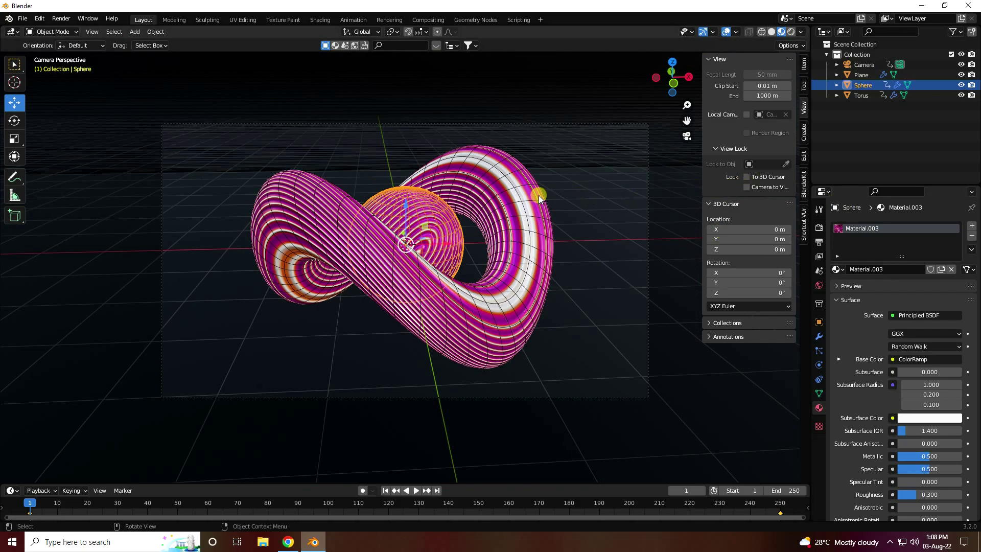
key(n)
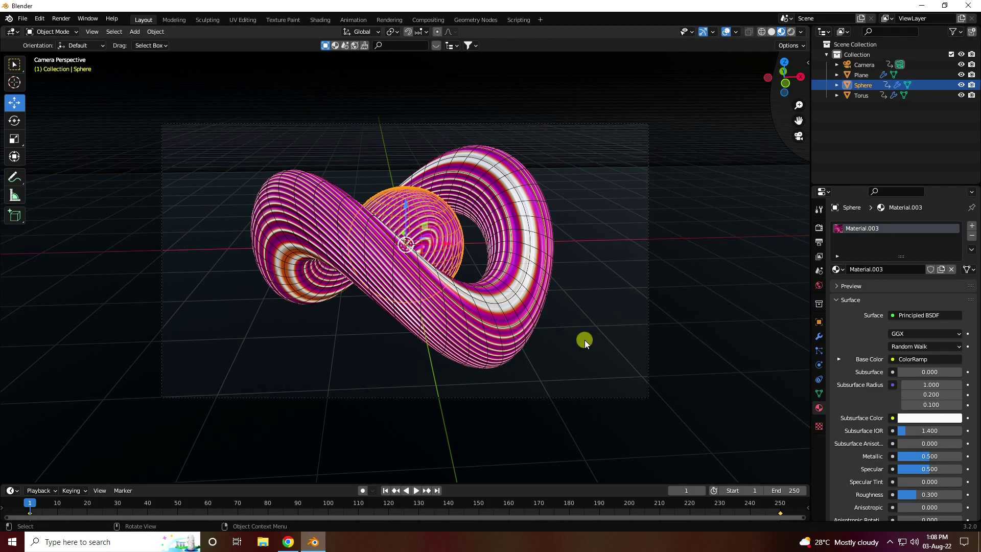
- Render a test image of frame 1, stop it early and close the render window
click(61, 20)
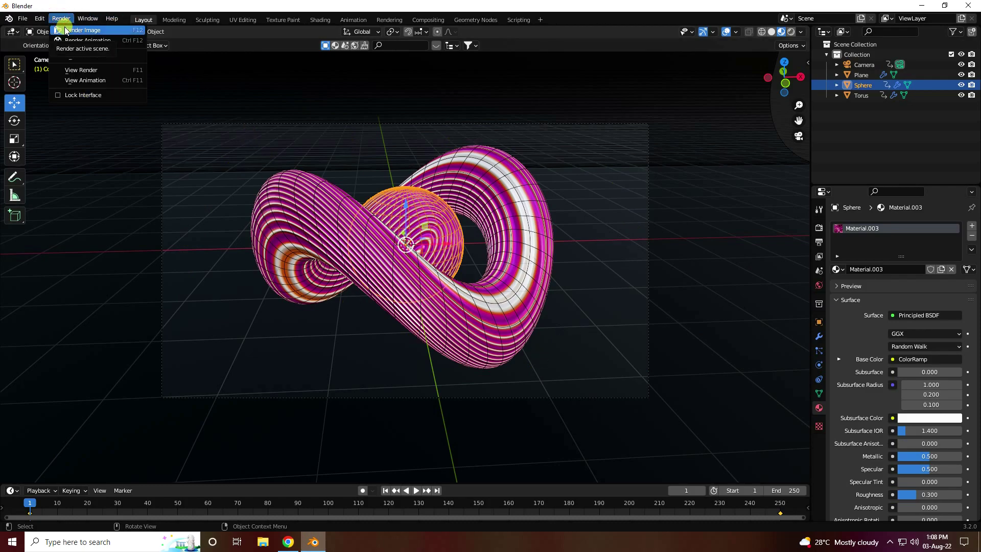
click(77, 31)
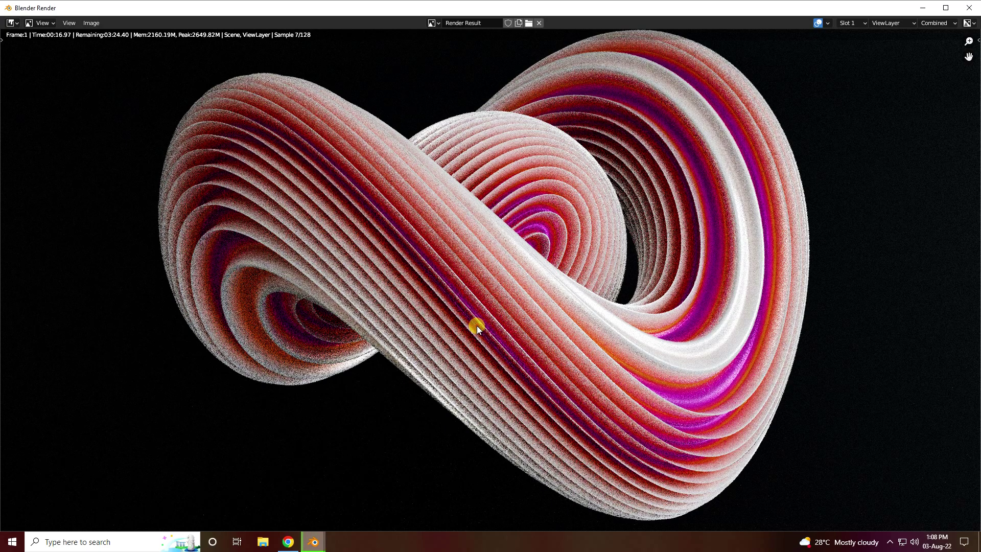
key(Escape)
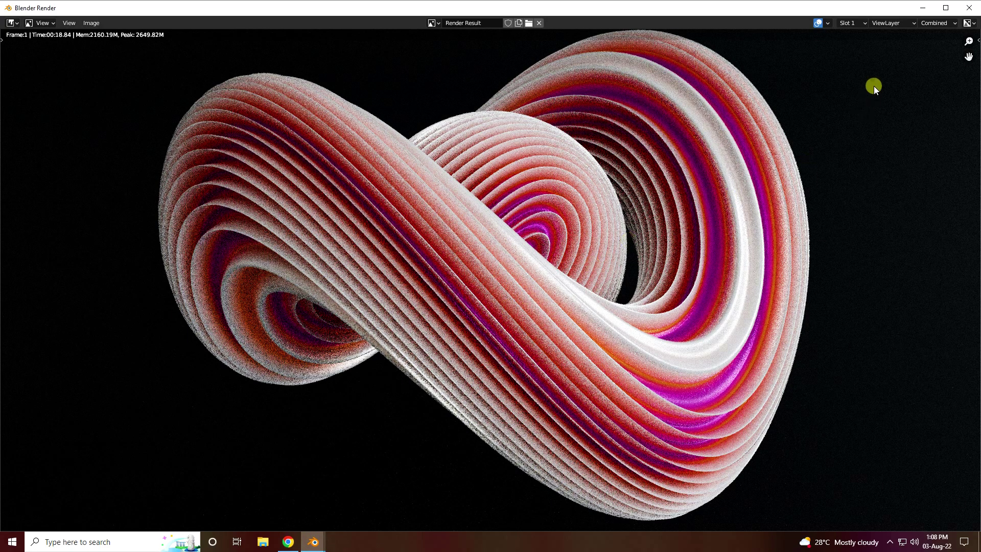
click(969, 8)
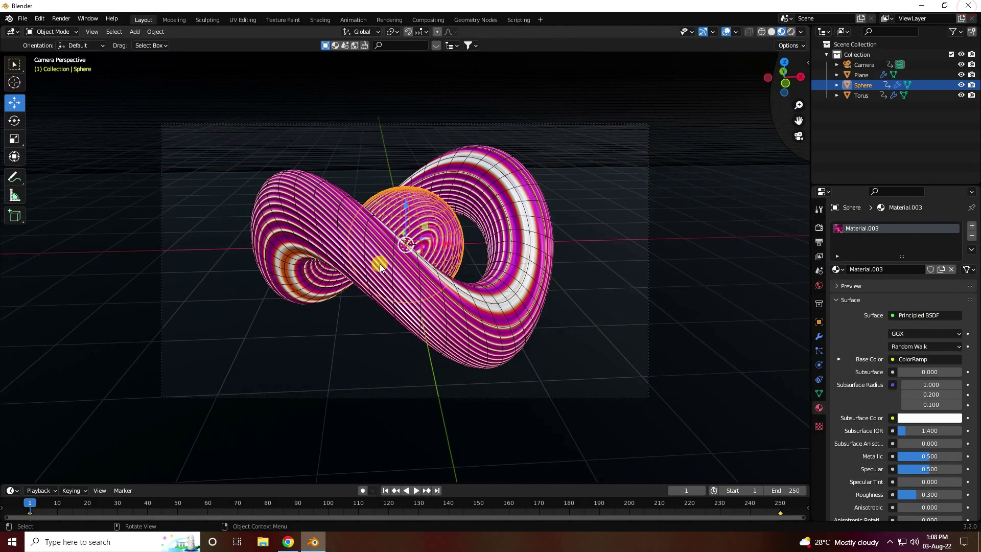
- Add an area light at the centre of the scene
click(134, 31)
mouse_move(160, 170)
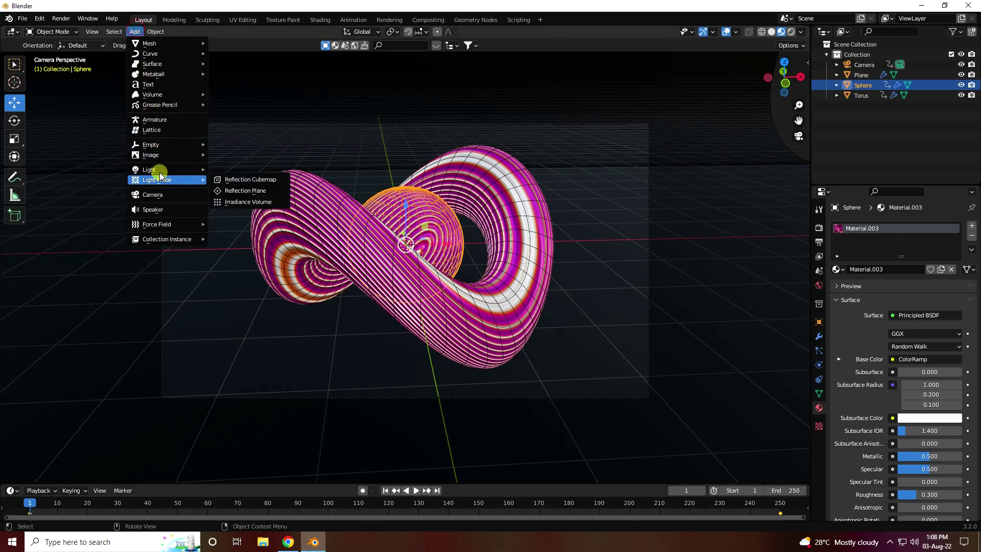
click(228, 202)
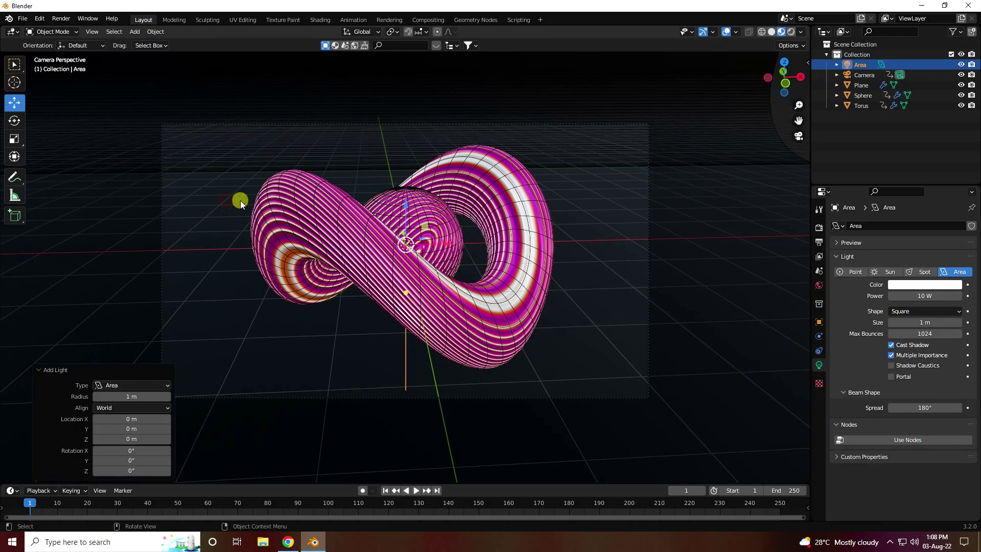
scroll(193, 215, down, 5)
scroll(437, 238, up, 4)
scroll(403, 245, down, 3)
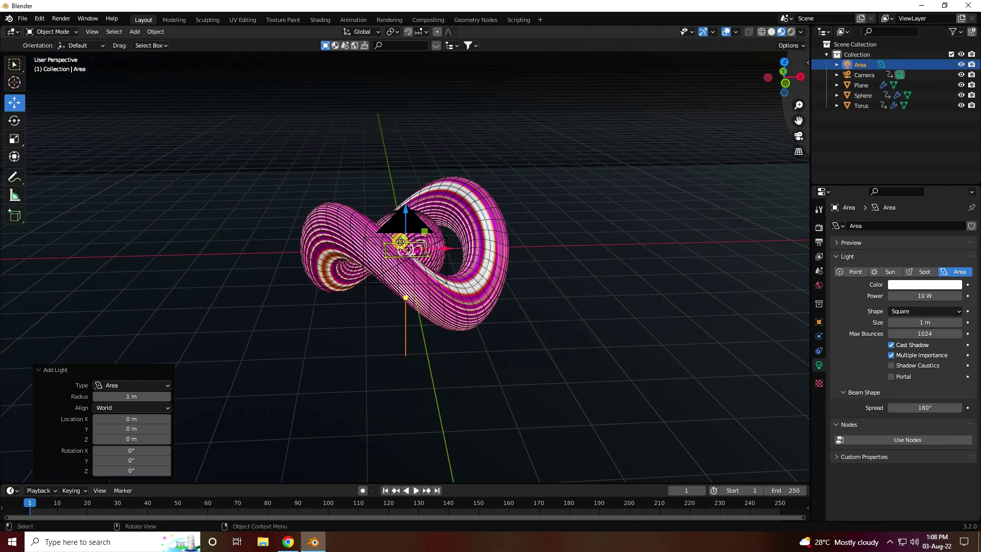
- Raise the area light about 3.7 m straight above the torus and set its size to 3 m
middle_drag(396, 245, 416, 230)
drag(394, 209, 395, 54)
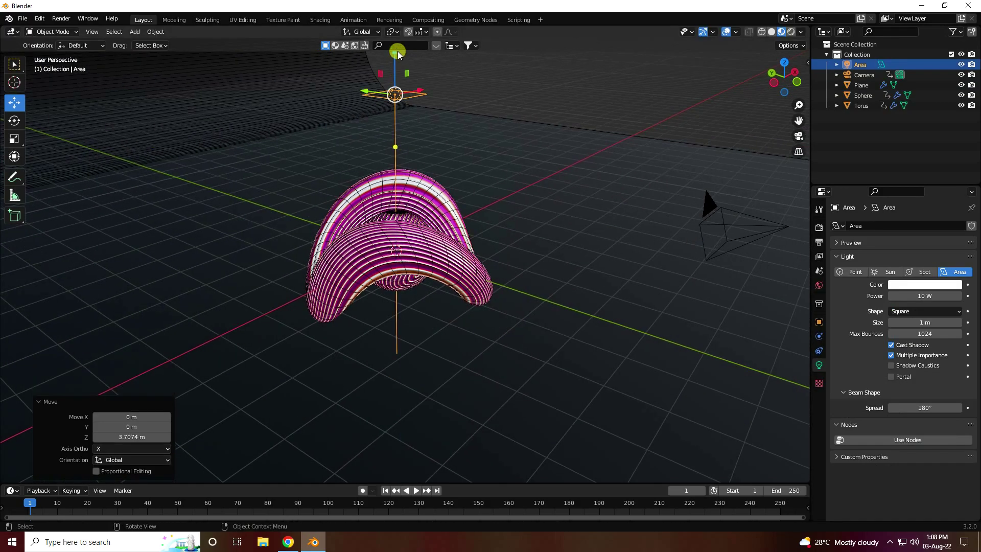
click(932, 322)
text(3)
key(Return)
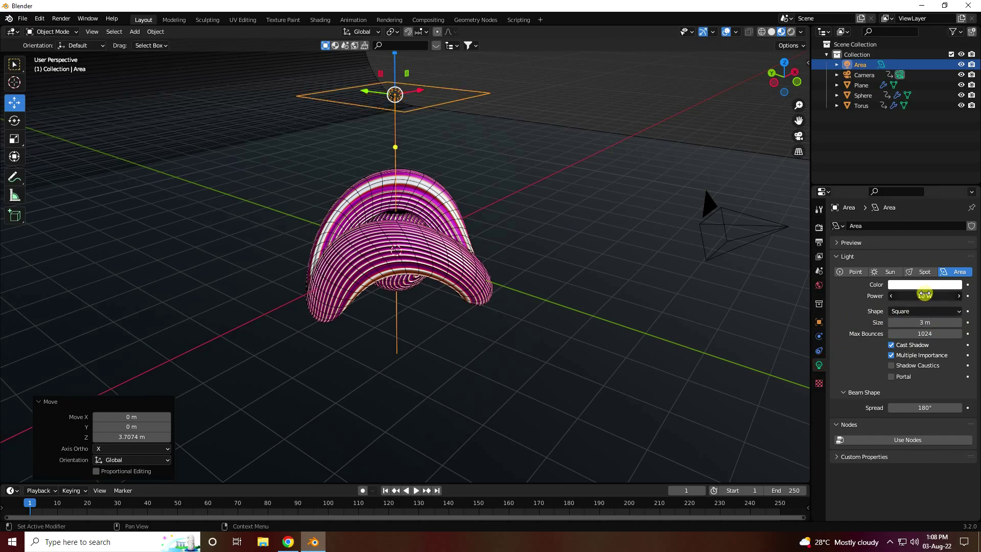
- Set the area light's power to 200 W
click(925, 293)
text(200)
key(Return)
- Duplicate the area light and move the copy about 9.4 m along the negative Y axis
scroll(383, 258, down, 4)
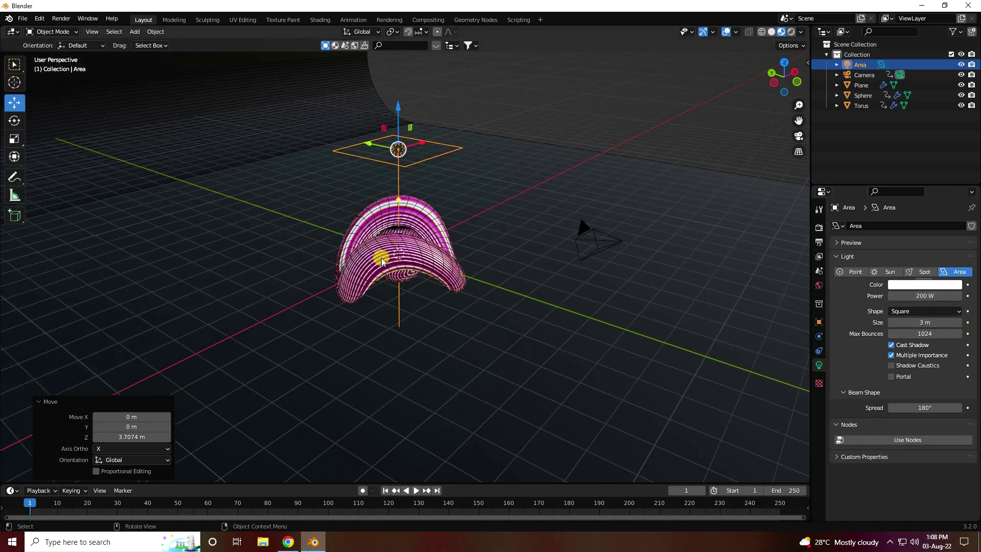
middle_drag(383, 258, 443, 254)
key(ctrl+c)
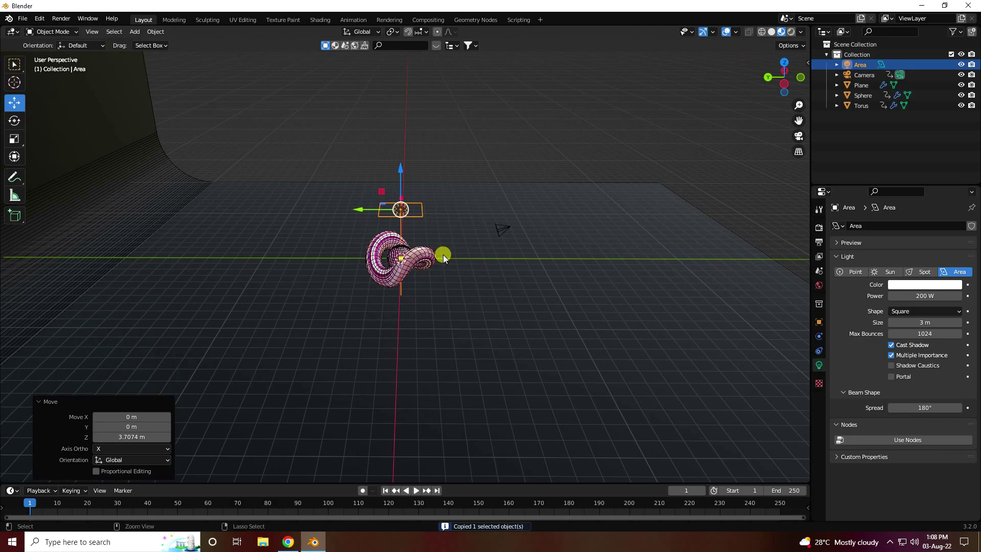
key(ctrl+v)
key(g)
click(506, 217)
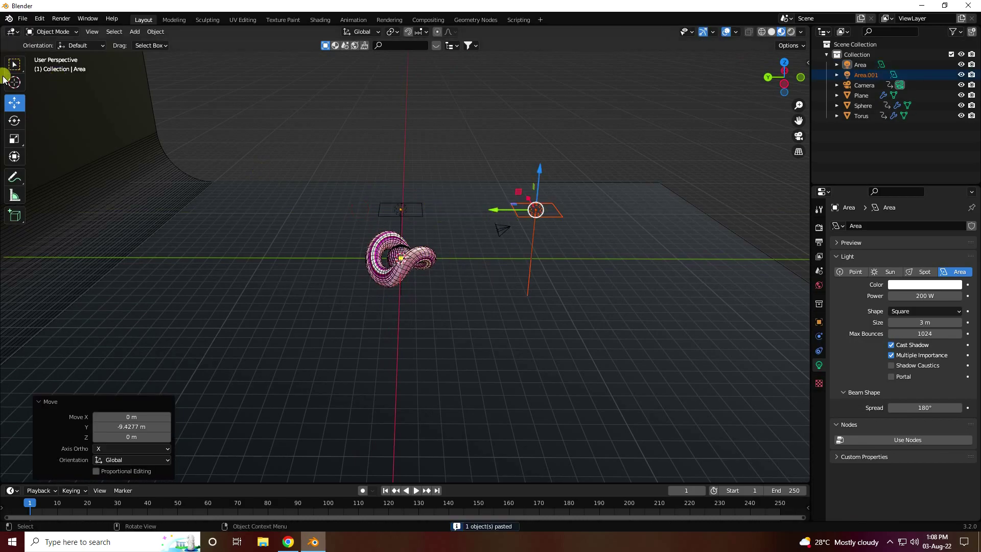
- Rotate the copied area light 90° about the global X axis so it faces the torus
click(16, 120)
drag(557, 178, 592, 254)
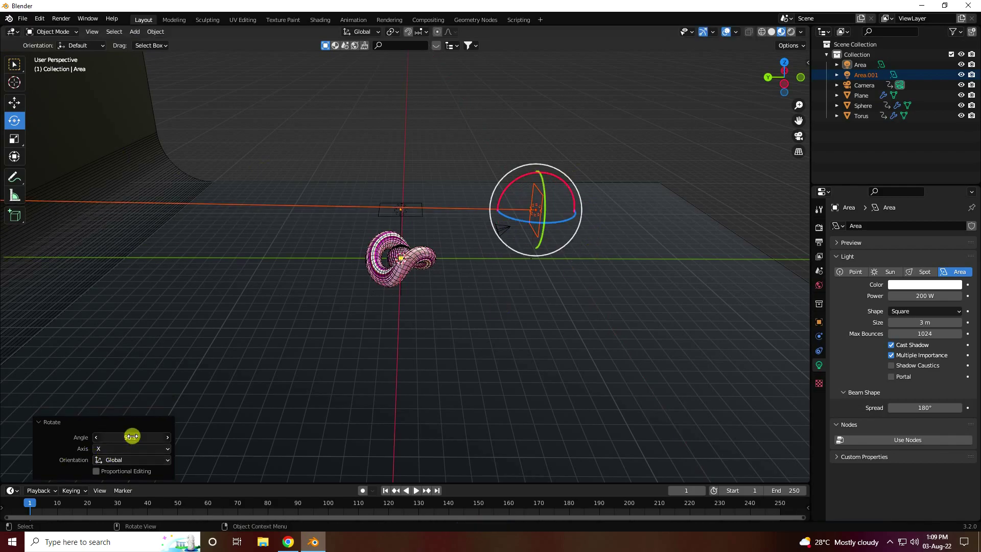
click(132, 435)
text(90)
key(Return)
- Lower the copied area light to the torus's height and move it about 2.77 m along Y towards the torus
click(14, 102)
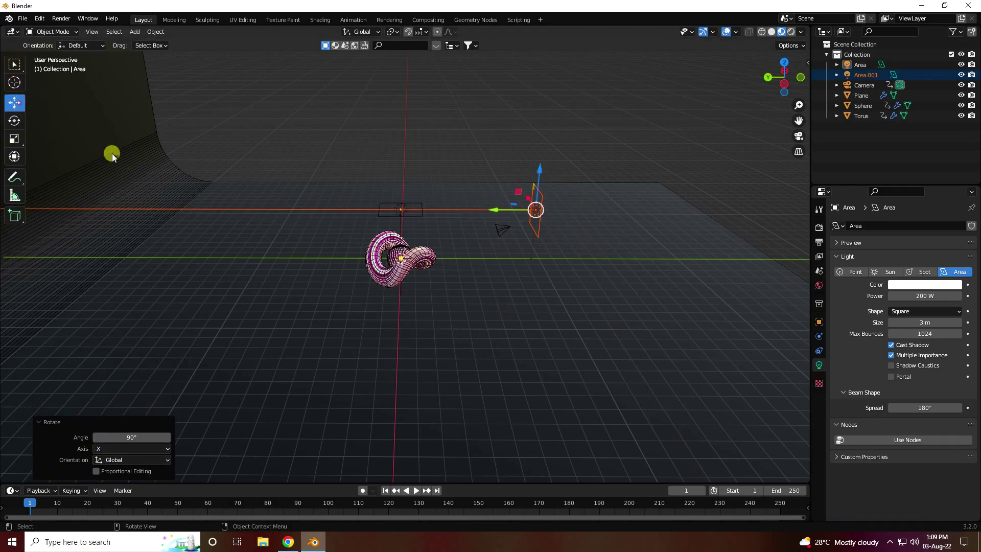
drag(540, 193, 538, 220)
drag(493, 270, 453, 260)
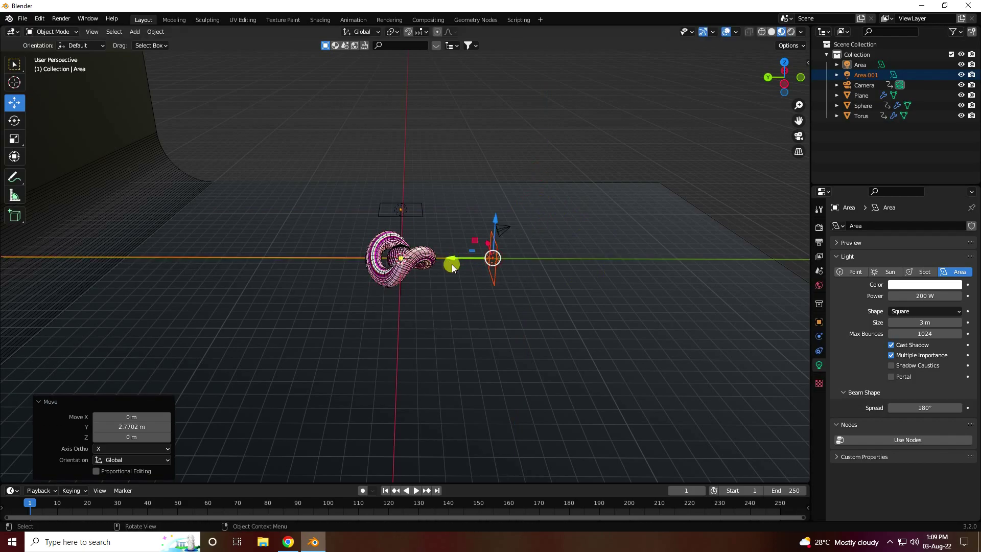
- Play the animation from its first frame in the camera view to check the lit scene, then stop playback
key(KP_0)
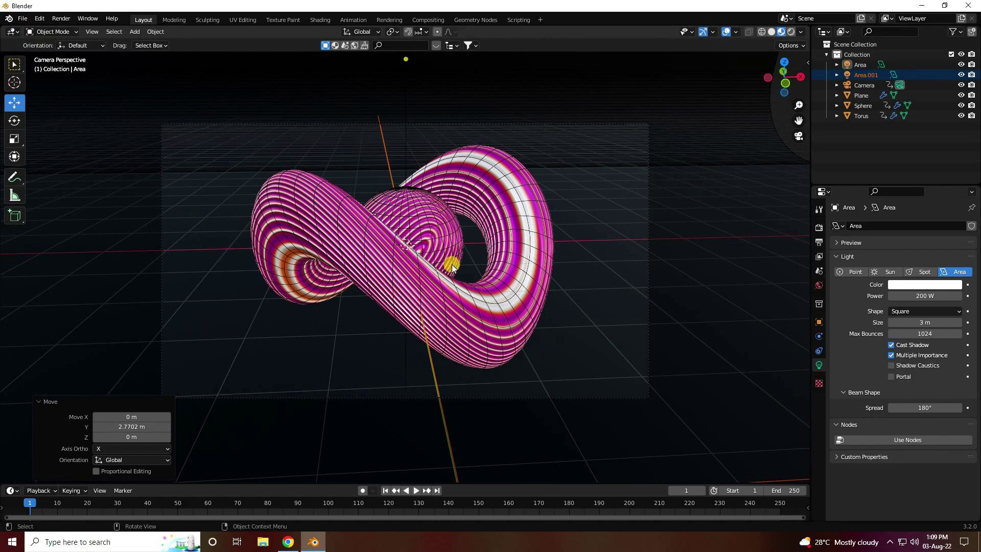
click(385, 490)
click(417, 490)
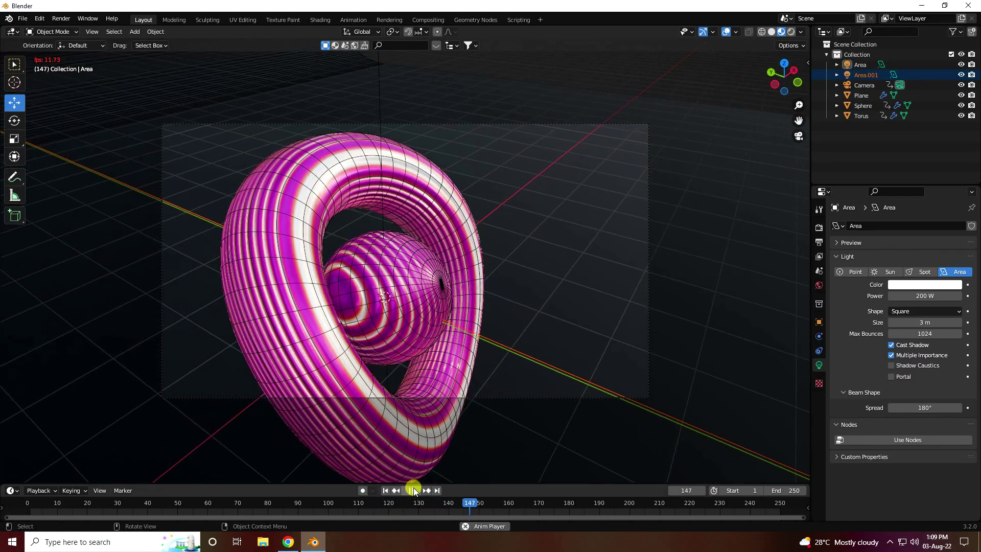
click(413, 489)
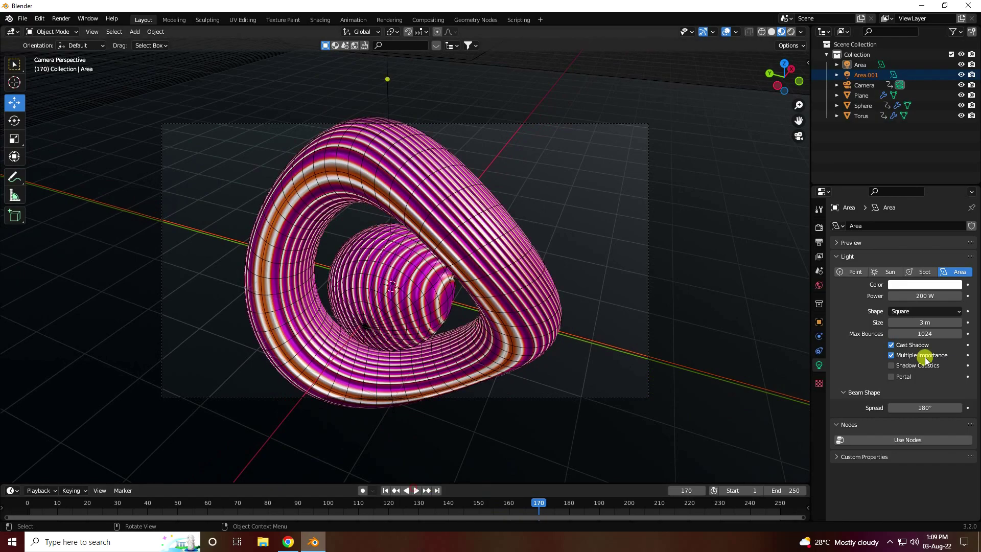
- Set the scene's output frame rate to 30 fps
click(819, 242)
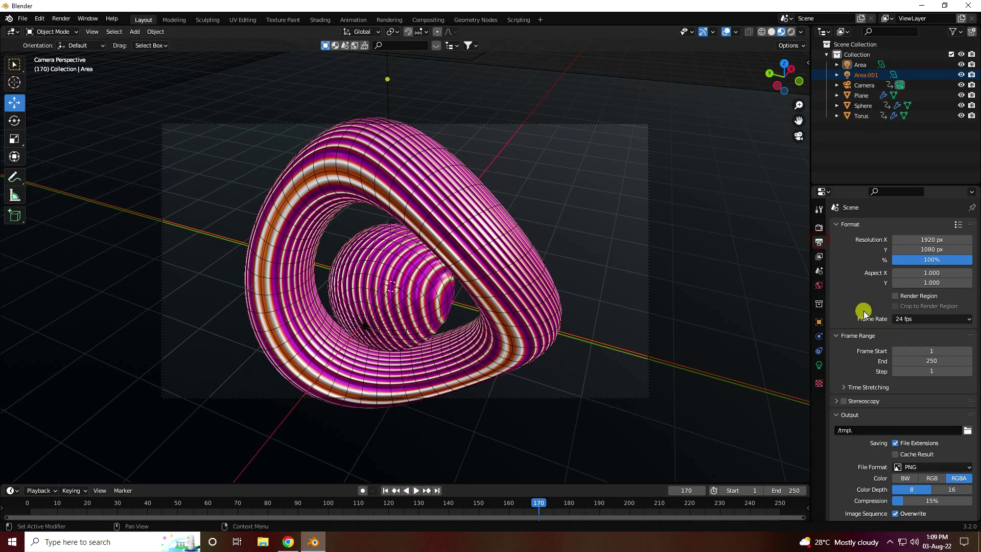
click(910, 319)
click(917, 370)
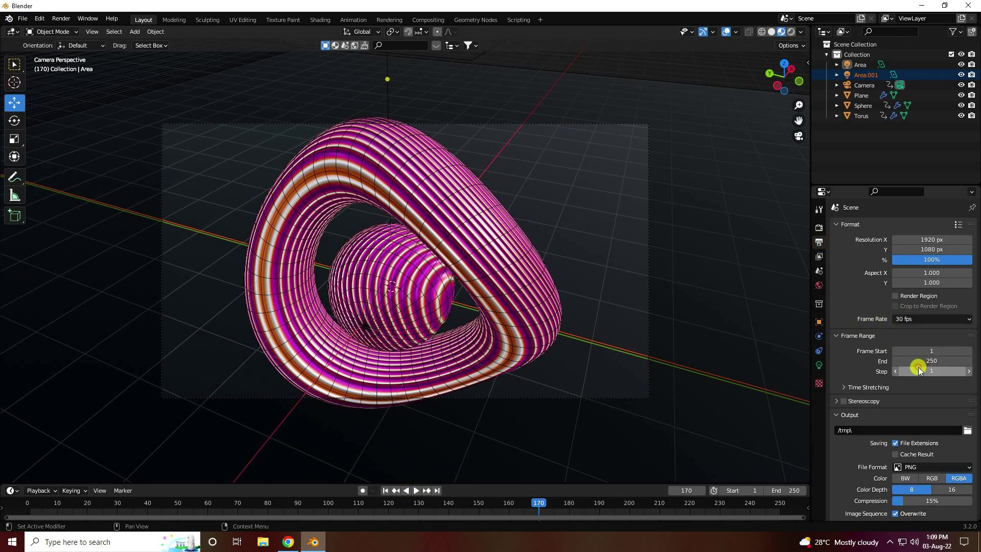
- Set the render output to a new folder on the Desktop with the file name A
click(967, 430)
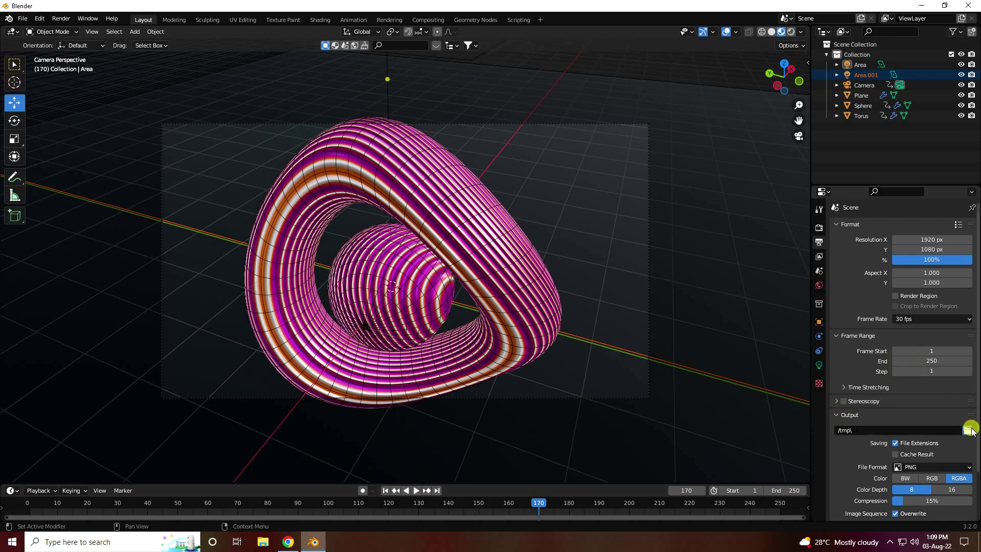
click(201, 237)
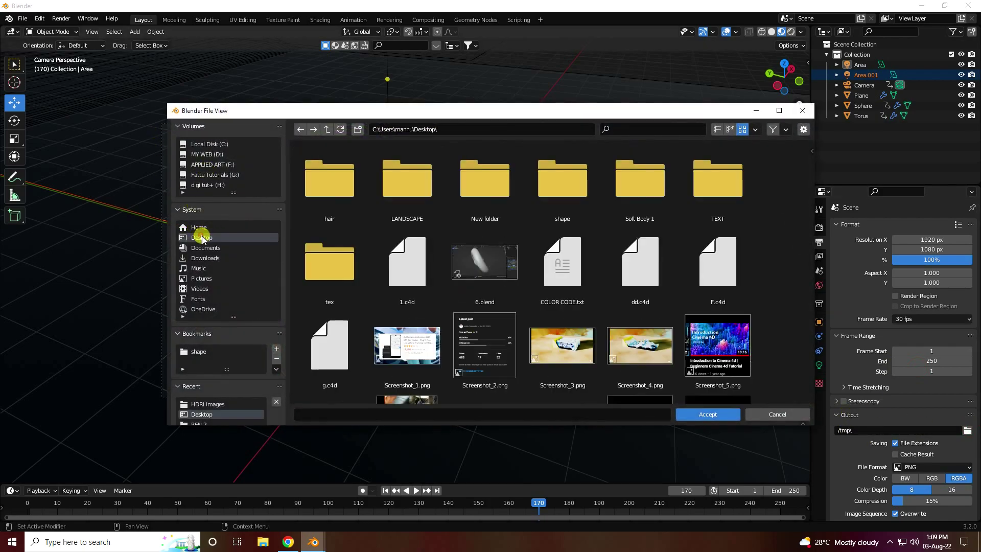
right_click(369, 225)
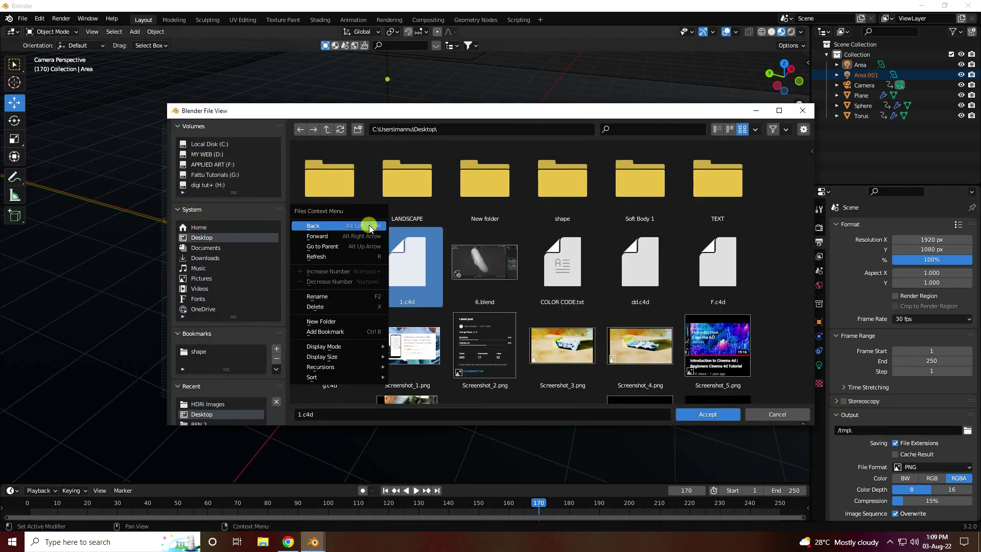
click(328, 321)
click(481, 182)
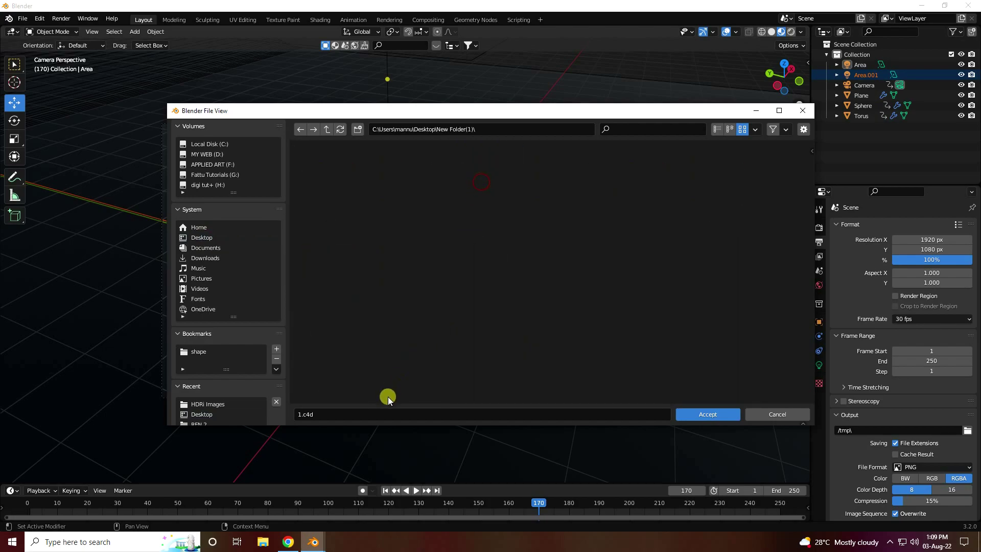
click(376, 413)
text(A)
click(714, 416)
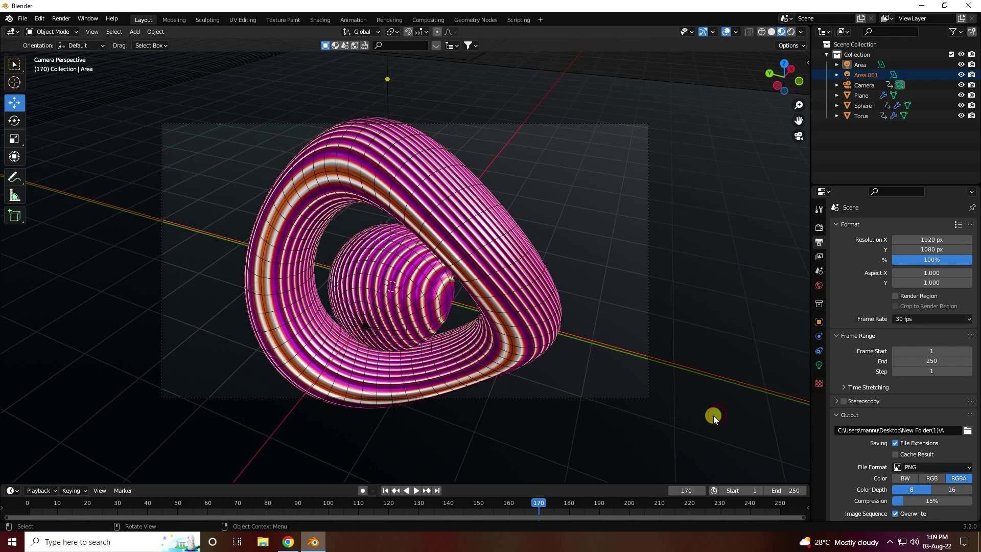
- Render the full animation to the output folder
click(62, 19)
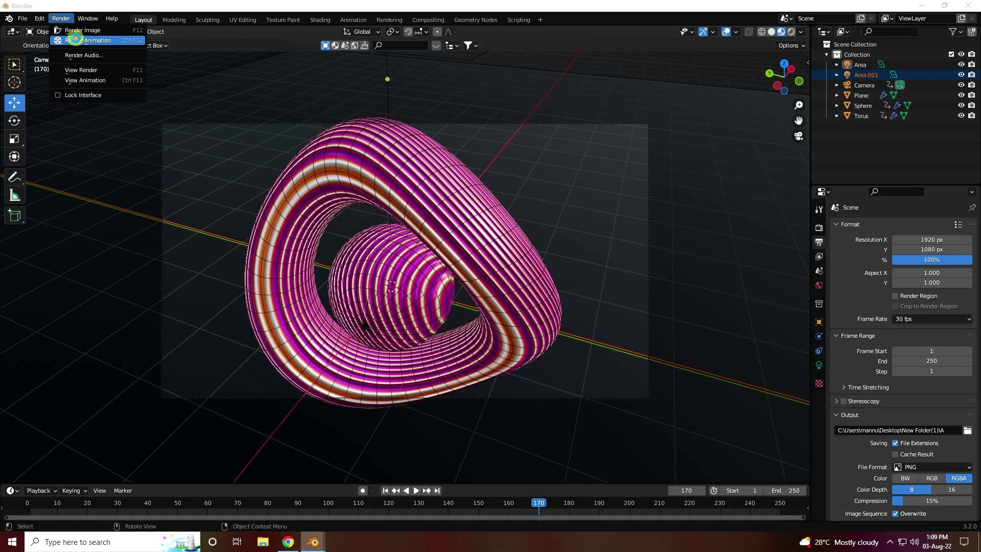
click(76, 38)
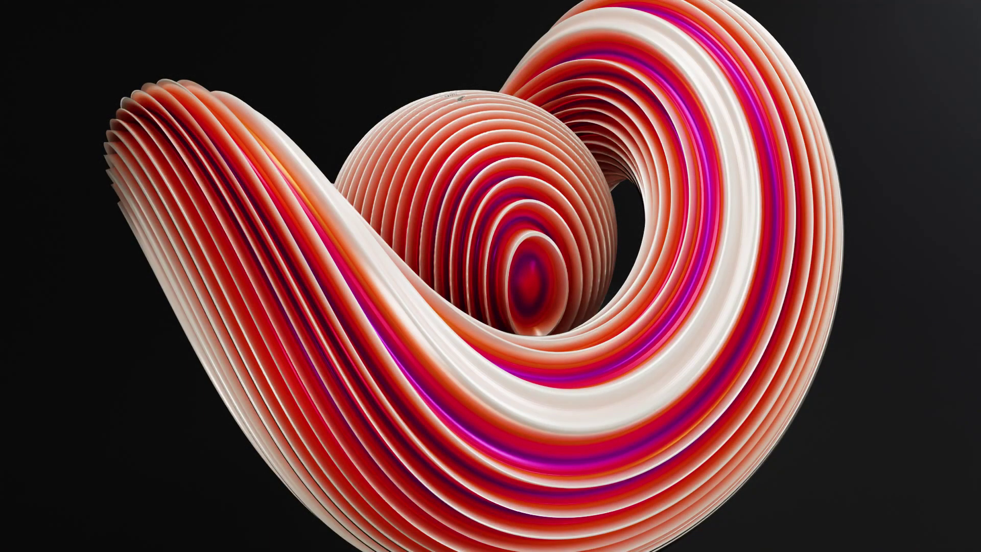